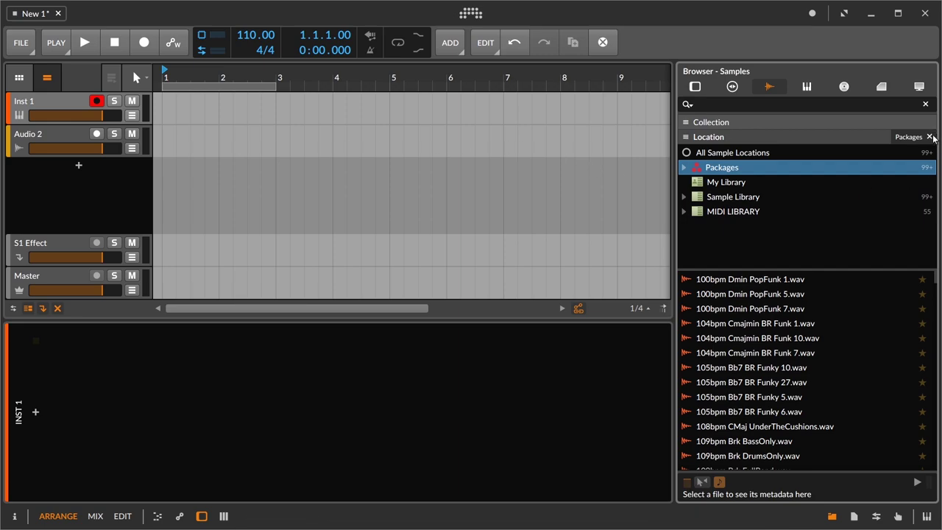
Browse the Sample Library to the Dry Vox folder and select the sample All the things you love.wav
left_click(699, 152)
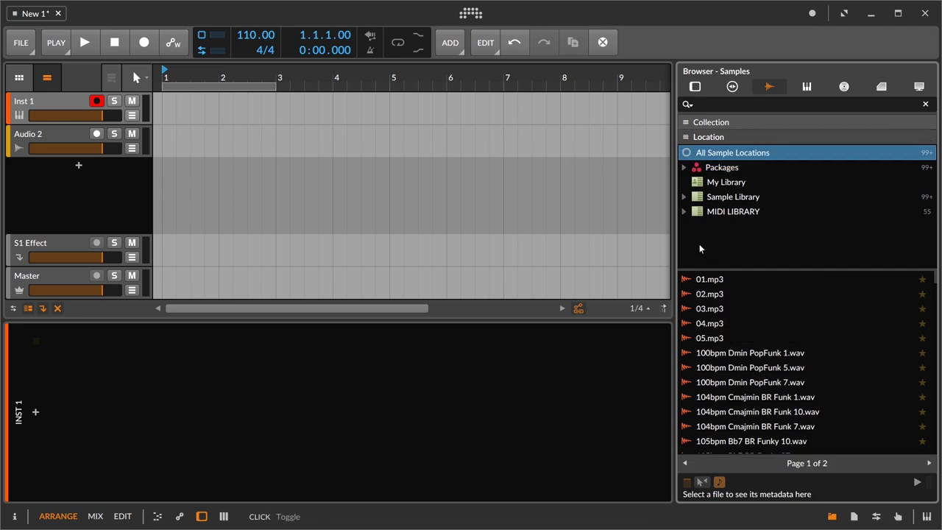
left_click(713, 198)
double_click(713, 199)
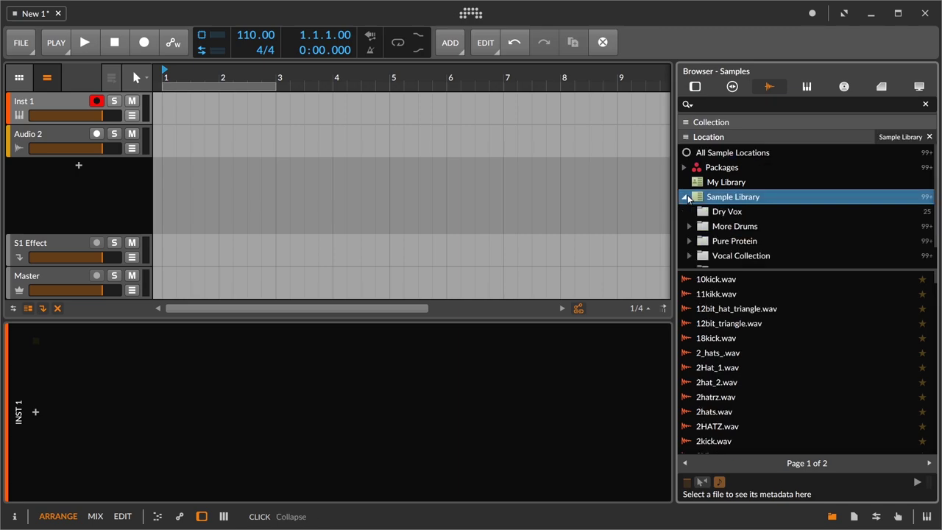
left_click(713, 213)
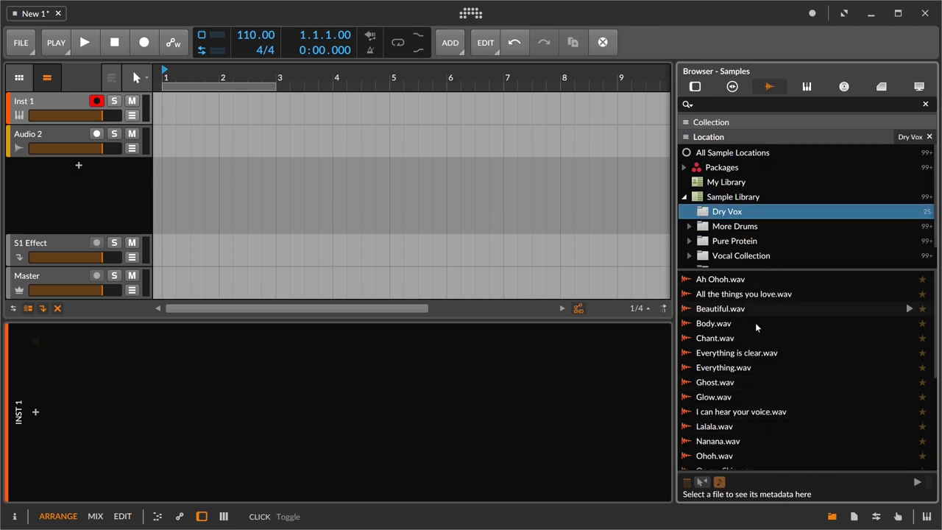
left_click(759, 294)
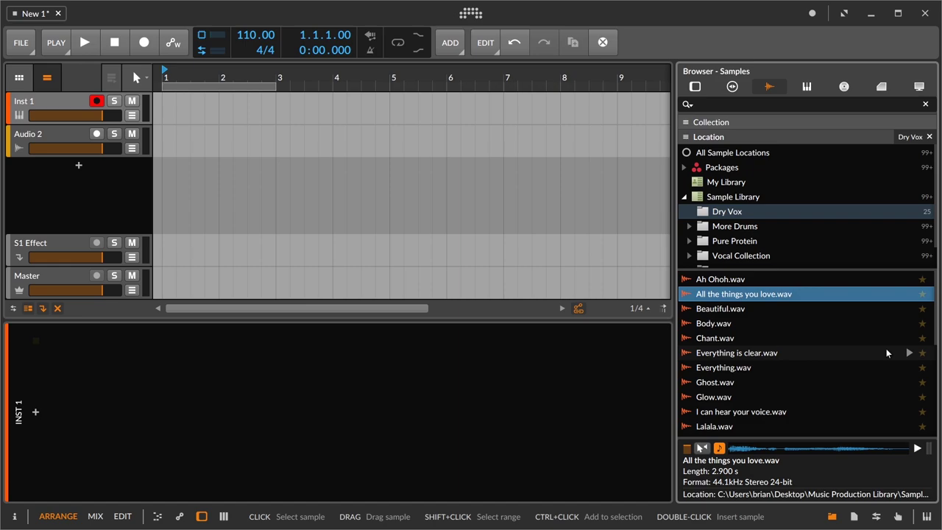
Lower the browser's preview volume and audition the selected vocal sample
left_click_drag(686, 448, 686, 451)
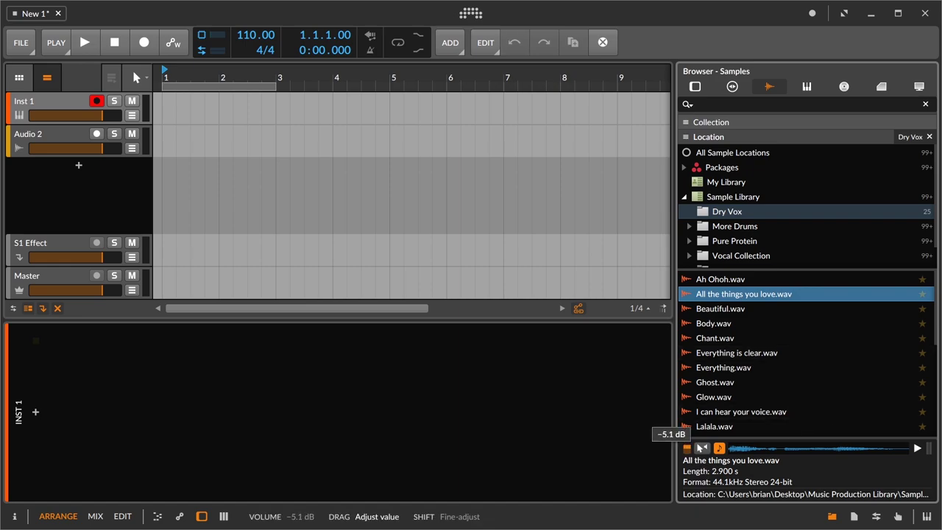
left_click_drag(686, 448, 689, 451)
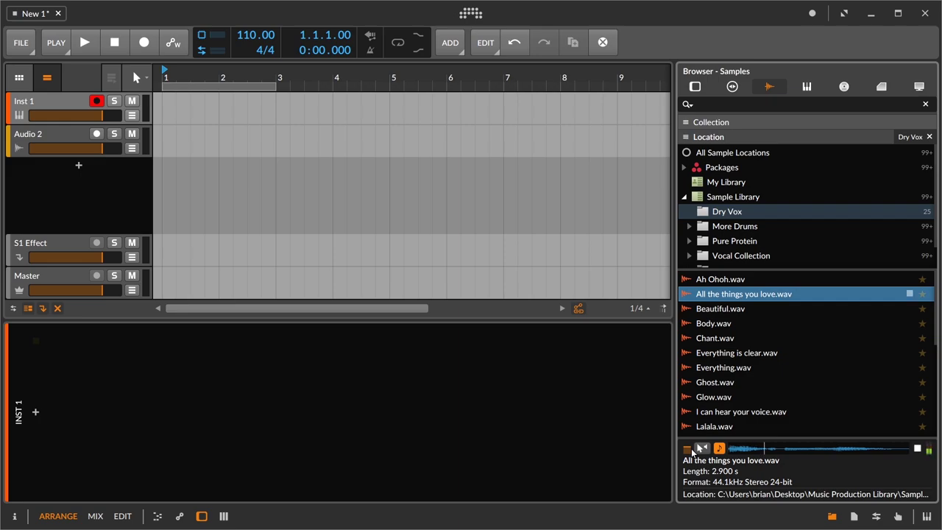
key("space")
key("space")
Place the vocal sample on the Audio 2 track at bar 1, hide the browser, and open the clip for detailed editing
left_click_drag(718, 296, 171, 138)
left_click(831, 515)
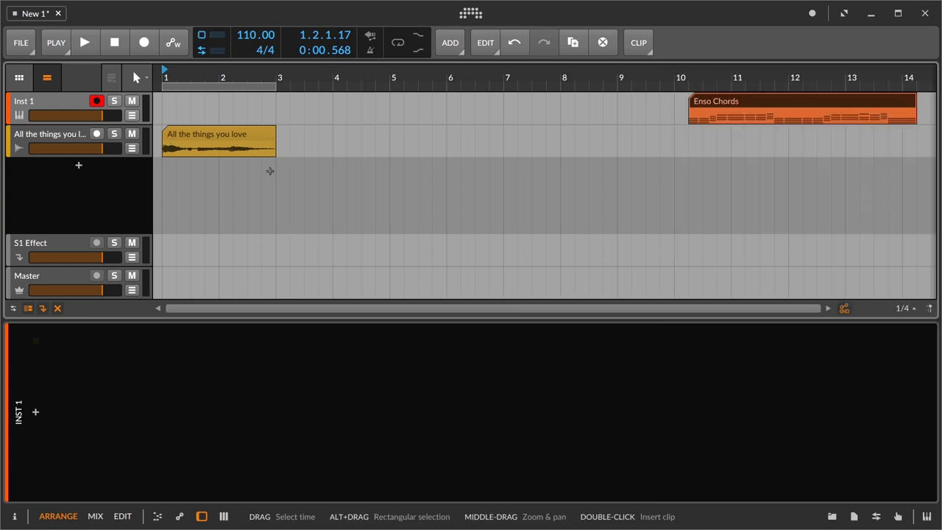
left_click(207, 136)
double_click(206, 136)
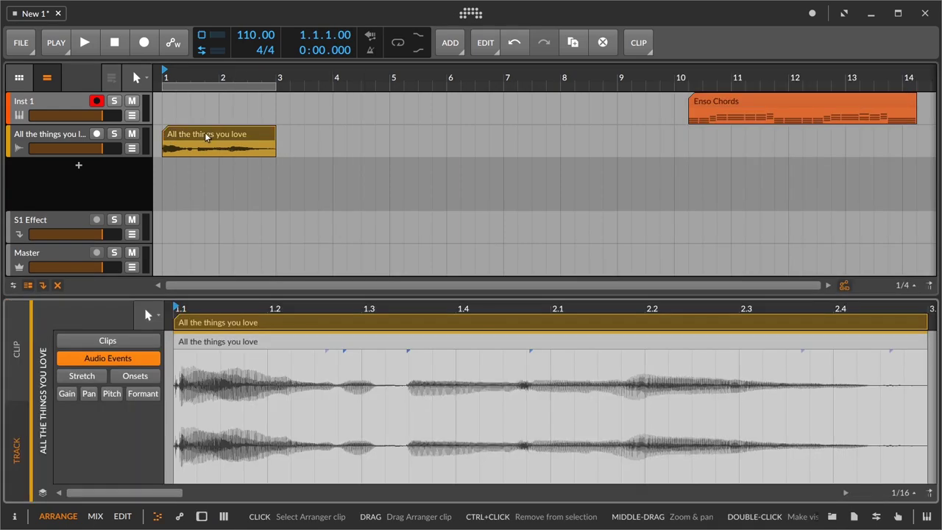
Show the clip's inspector, set the audio event's gain to -4.0 dB, and play the clip back
left_click(12, 517)
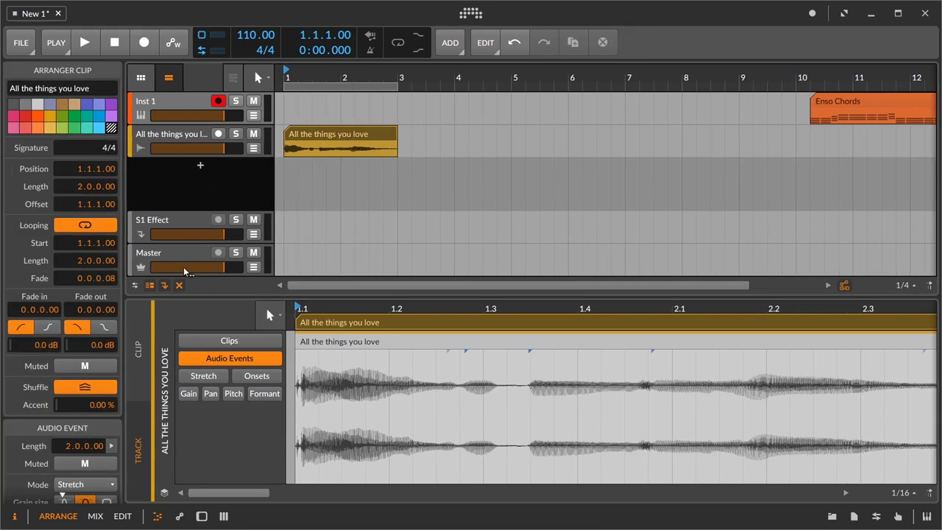
scroll(39, 300, "down", 3)
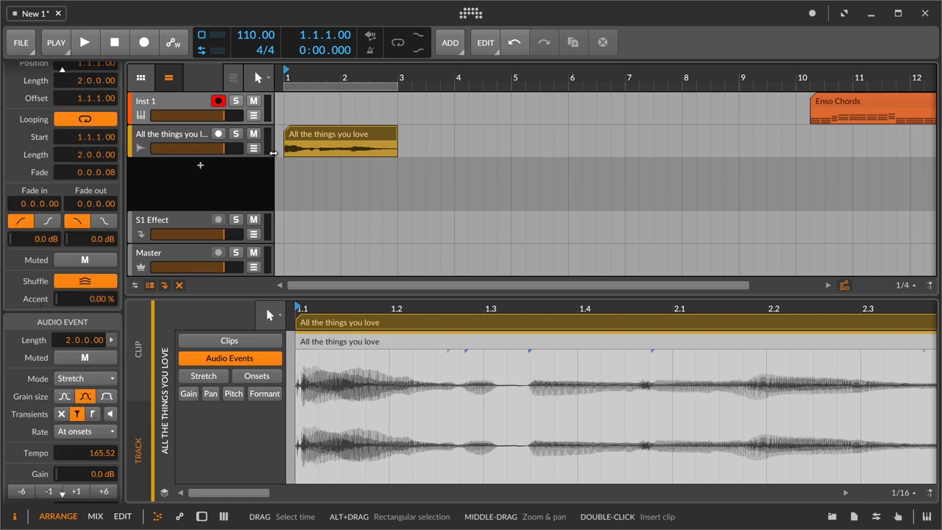
left_click(47, 492)
left_click(47, 491)
left_click(47, 492)
left_click(48, 491)
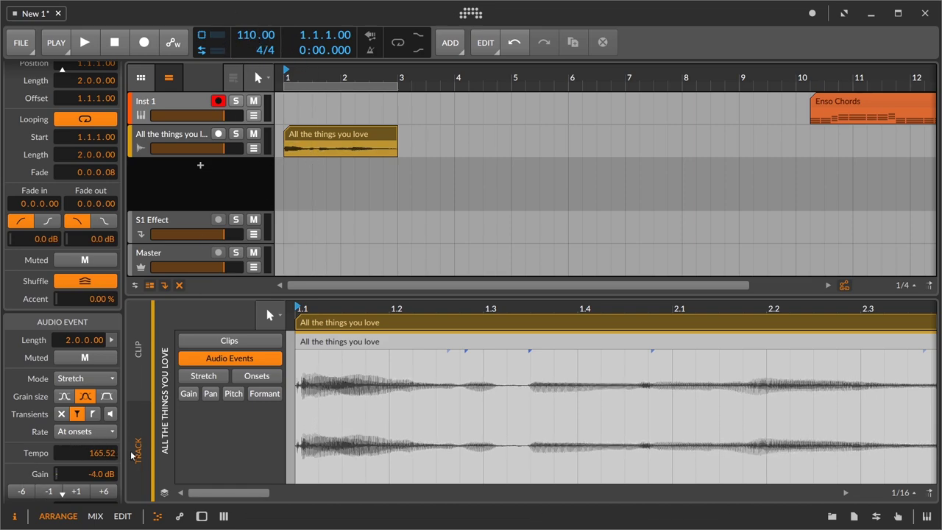
key("space")
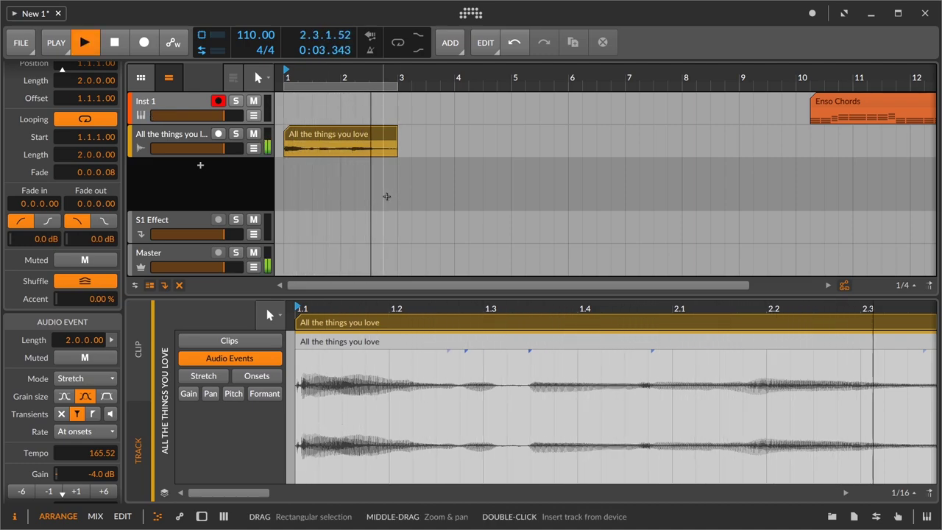
key("space")
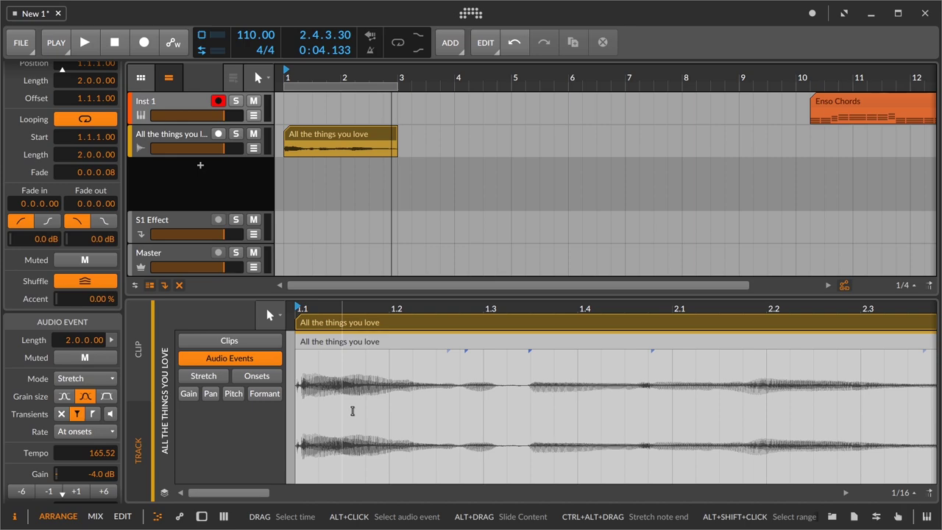
Set the audio event's tempo to 83 and play the clip to hear the timing
left_click(102, 452, "ctrl")
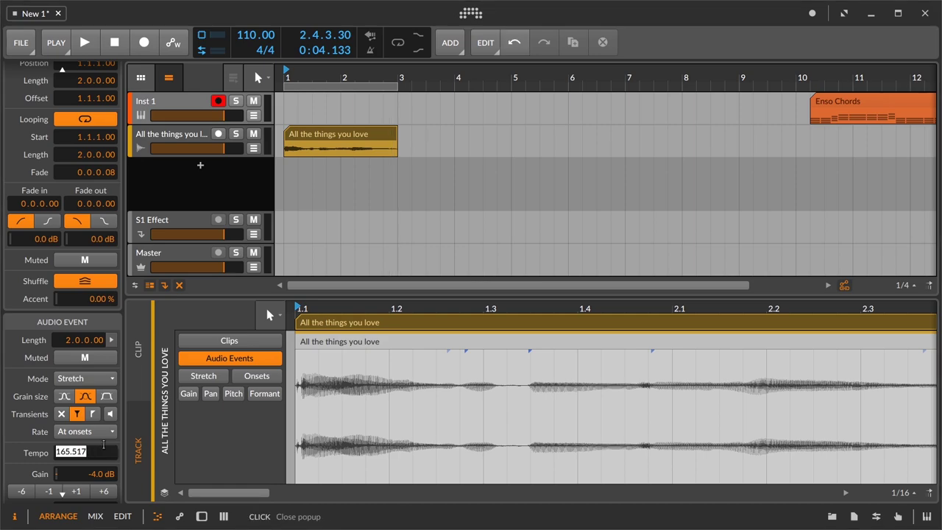
type("83")
key("Return")
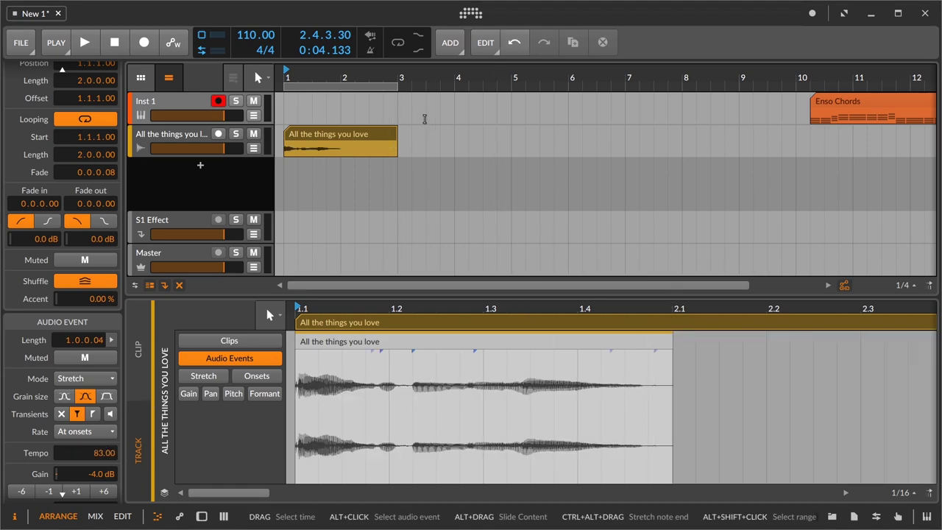
key("space")
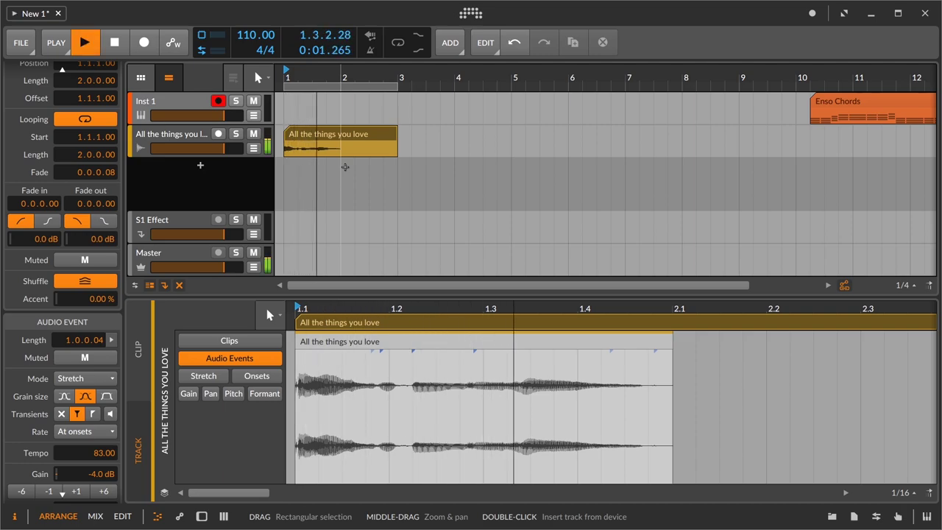
key("space")
Set the project tempo to 83 BPM and start playback of the vocal clip
double_click(250, 37)
type("83")
key("Return")
key("space")
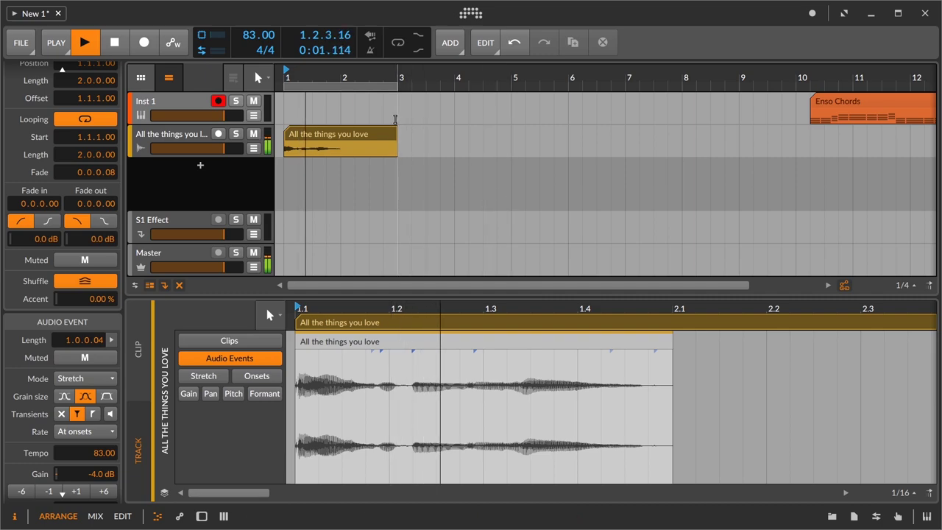
Shorten the vocal clip to one bar so it ends at bar 2, and play it back
left_click_drag(393, 129, 342, 133)
key("space")
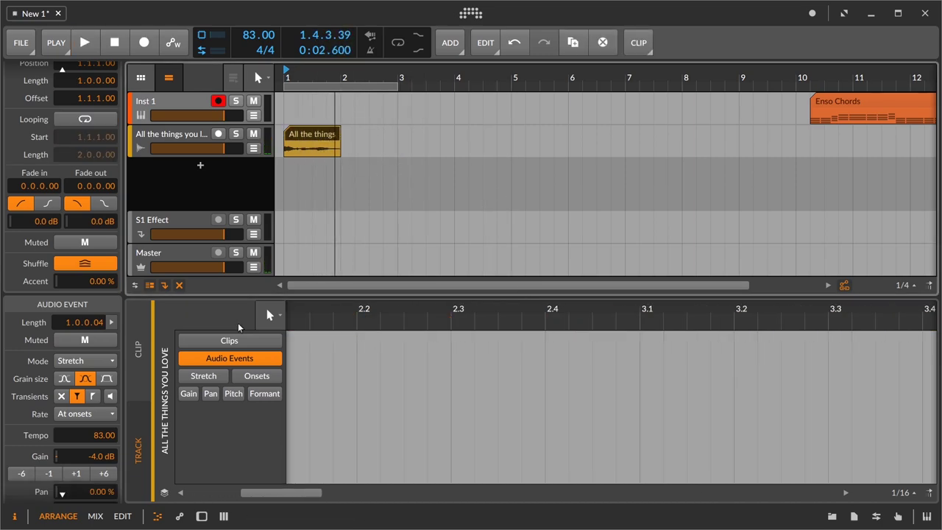
left_click(311, 137)
key("space")
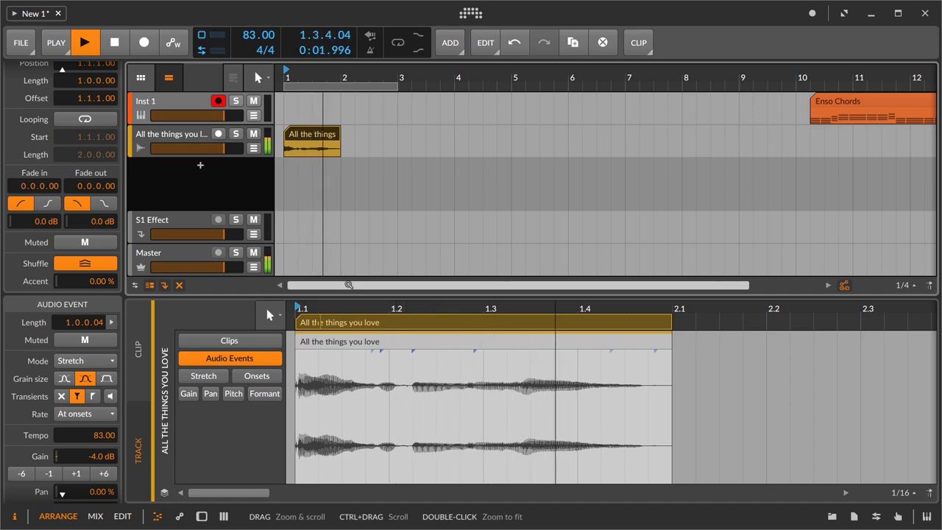
key("space")
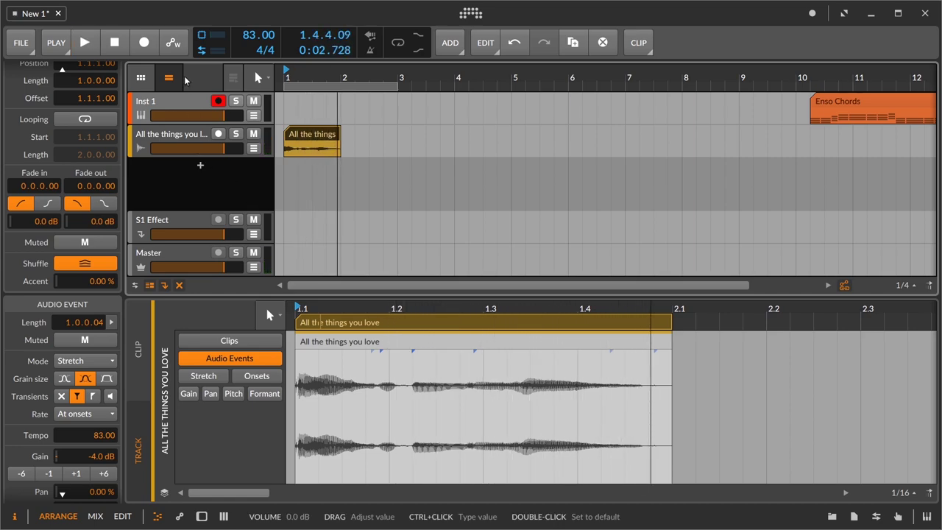
Search the device browser for "dynamic" and add the Dynamics device to the vocal track's device chain
double_click(179, 137)
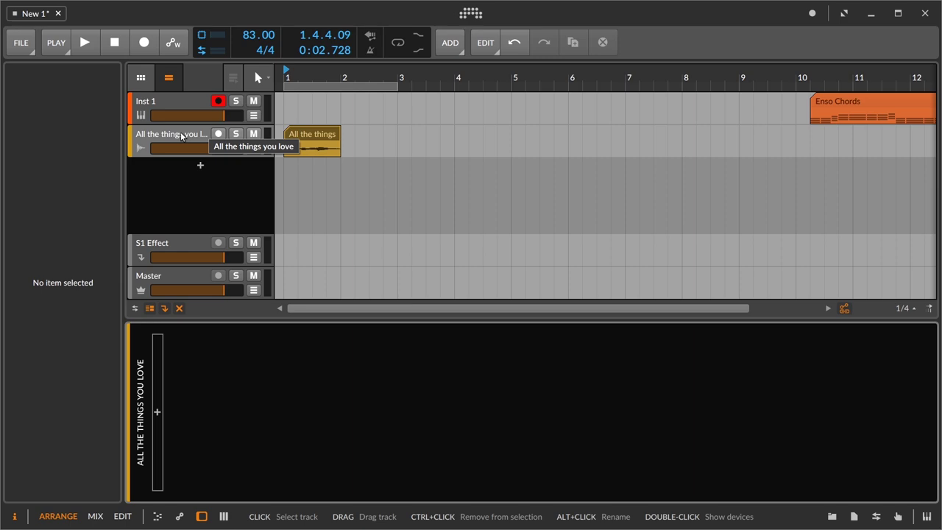
left_click(304, 140)
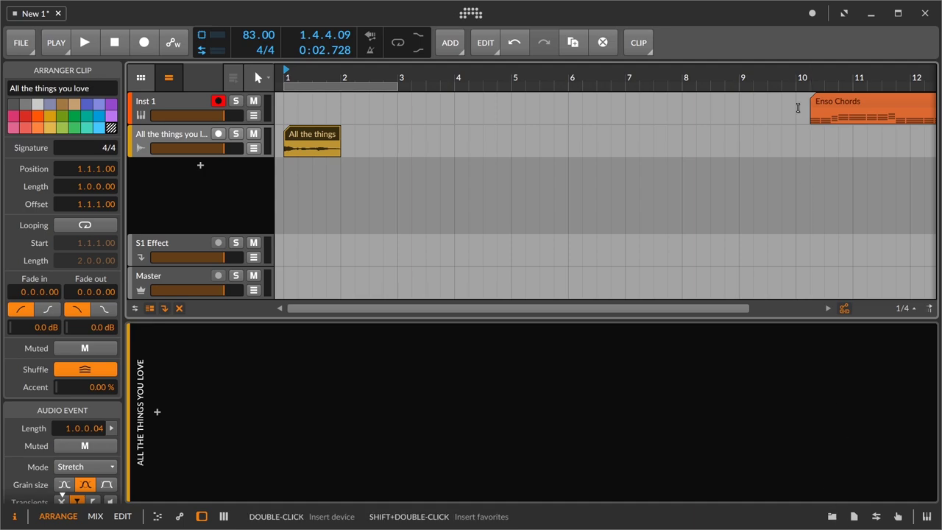
left_click(831, 515)
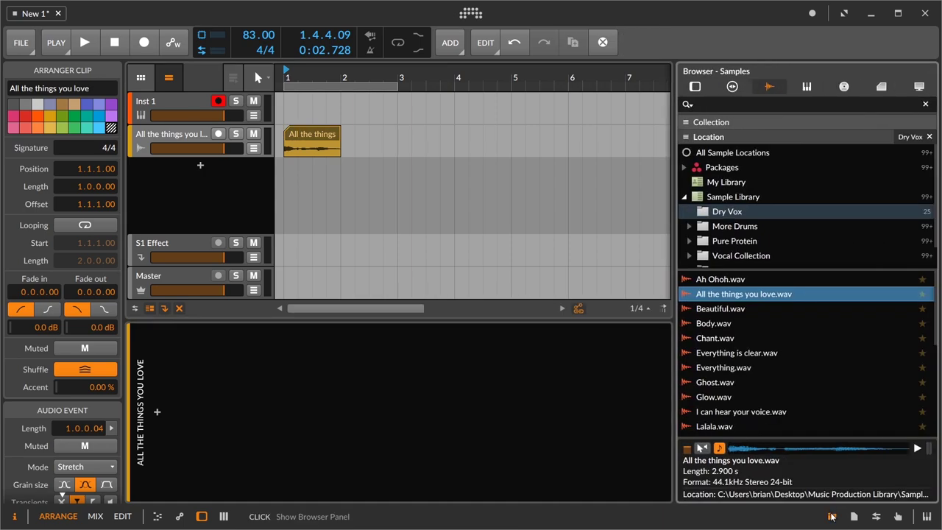
left_click(743, 106)
type("dyn")
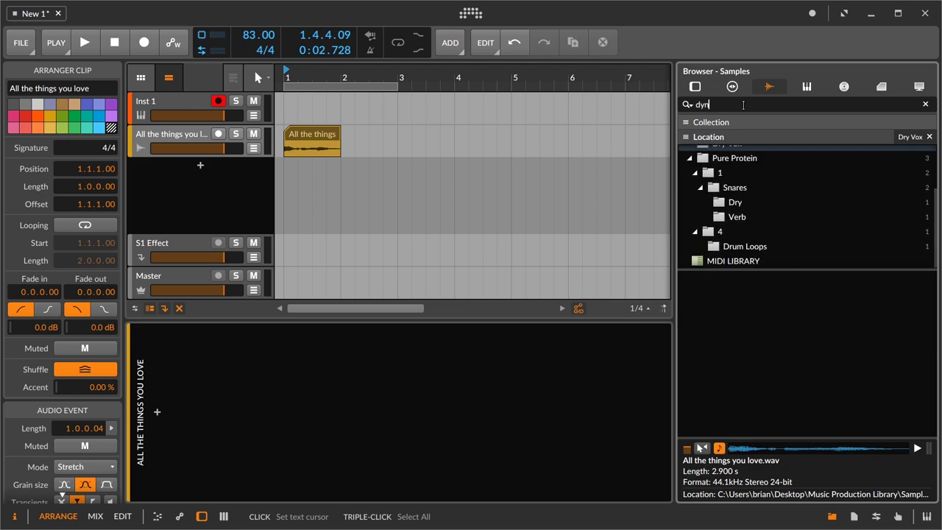
type("ami")
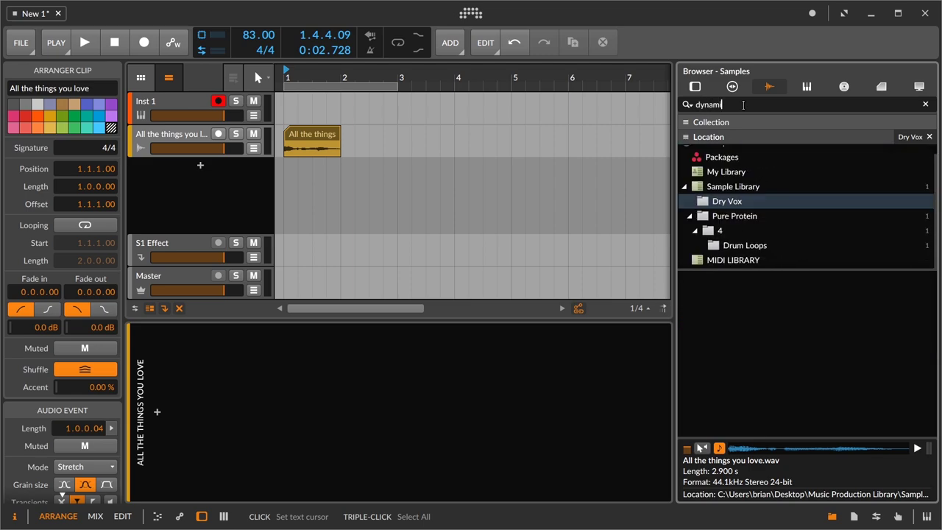
type("c")
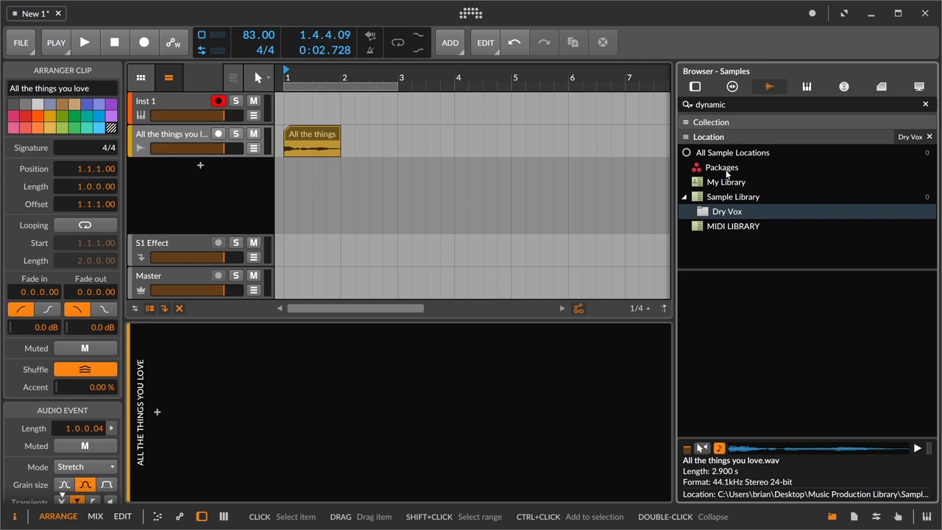
left_click(694, 86)
left_click_drag(714, 279, 568, 146)
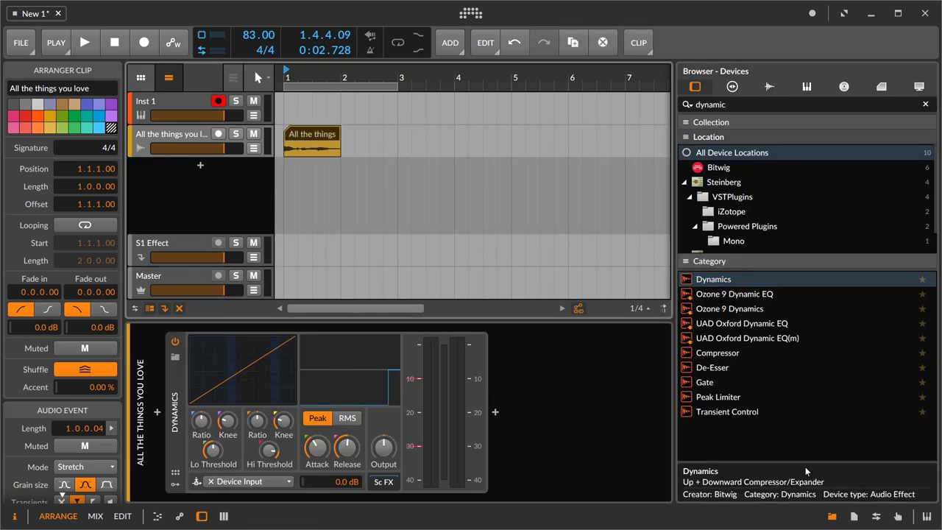
left_click(831, 516)
Lower the Dynamics device's high threshold and raise its high ratio while listening to the vocal
key("space")
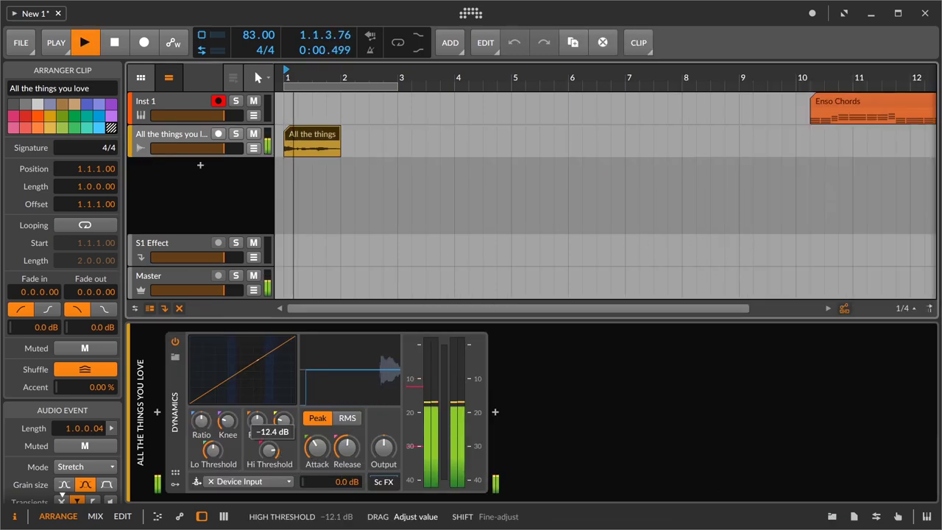
left_click_drag(260, 423, 259, 387)
key("space")
key("space")
Shorten the Dynamics device's attack to its minimum and lengthen its release, replaying the vocal to check the compression
left_click_drag(317, 445, 317, 478)
key("space")
key("space")
left_click_drag(346, 446, 346, 428)
key("space")
key("space")
key("space")
key("space")
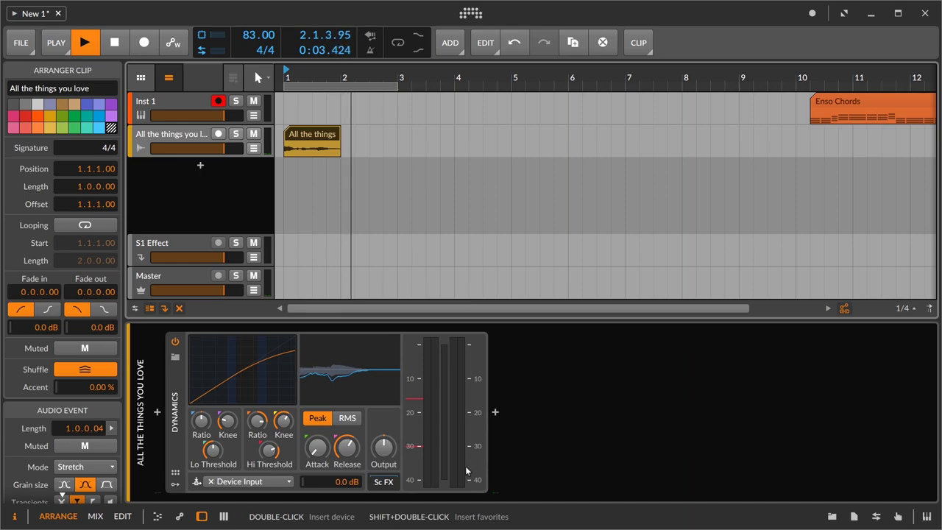
key("space")
key("space")
key("space")
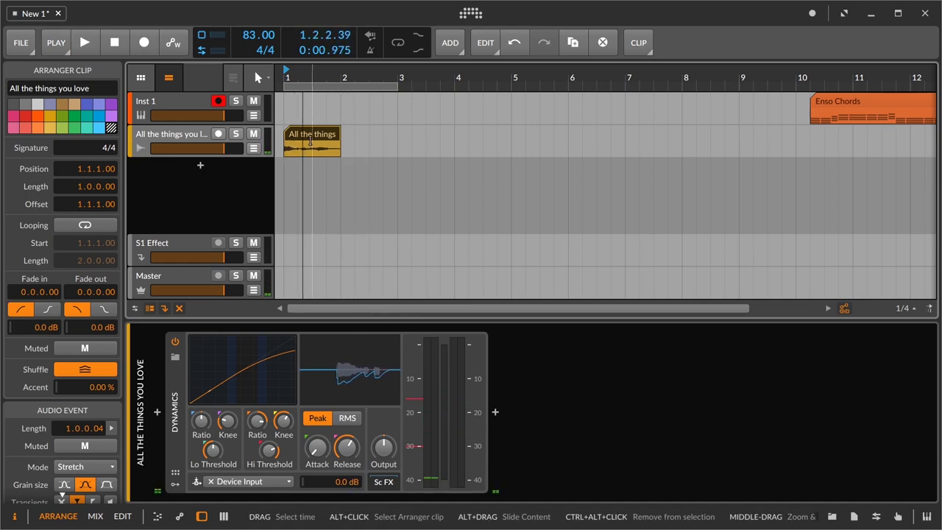
Shape a gain dip over the clip's first beat with gain expression points, one at -5.5 dB, and slightly lower the starting point
double_click(313, 141)
left_click_drag(359, 317, 375, 184)
left_click(188, 279)
left_click(329, 376)
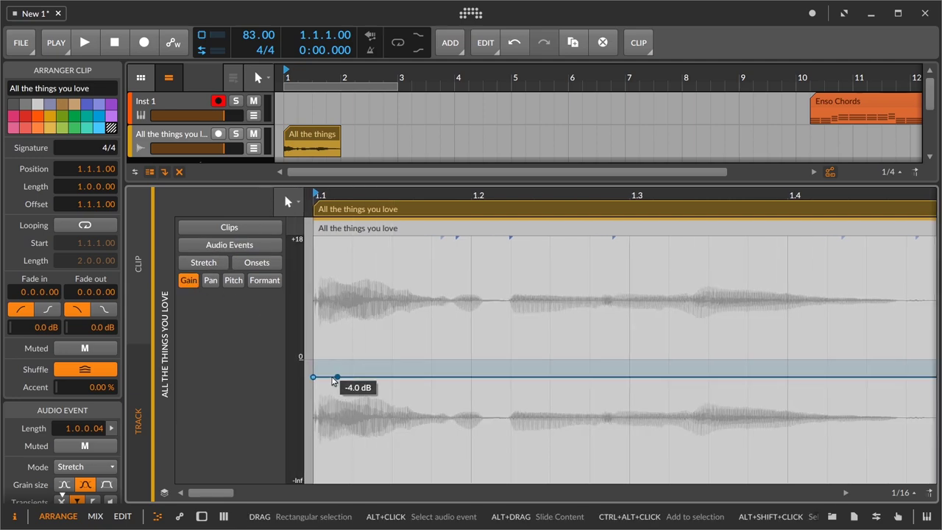
left_click(393, 376)
left_click_drag(346, 376, 371, 382)
key("space")
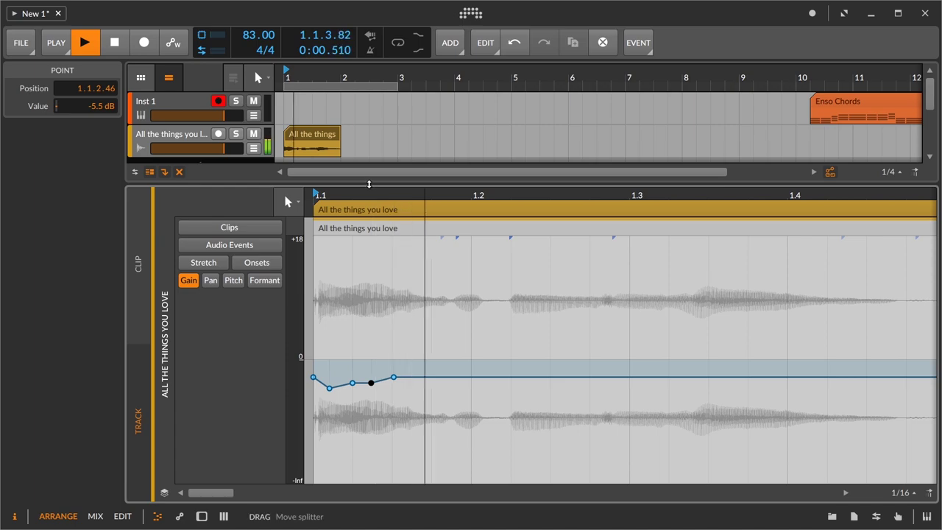
mouse_move(315, 378)
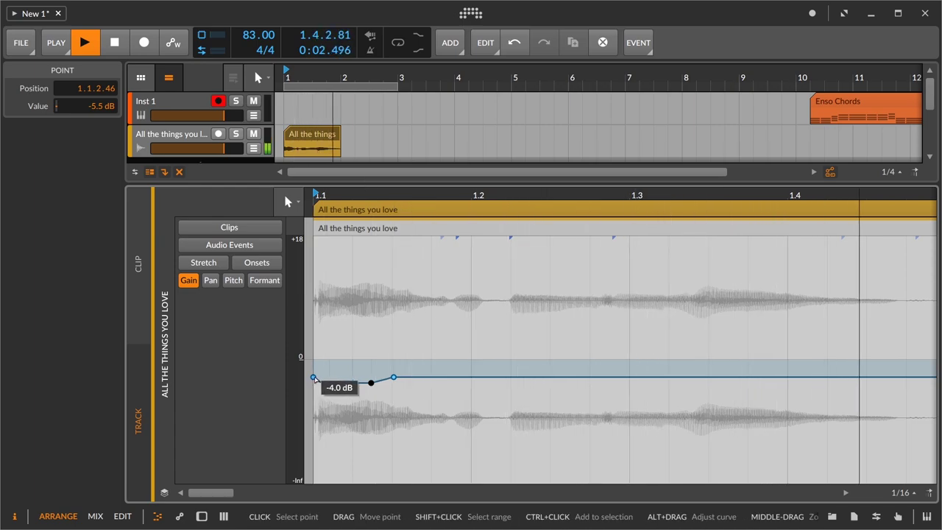
left_click_drag(314, 378, 314, 381)
left_click_drag(350, 181, 336, 446)
key("space")
Apply Auto-Fade to the "All the things you love" vocal clip and show its Clips view in the detail editor
left_click(308, 135)
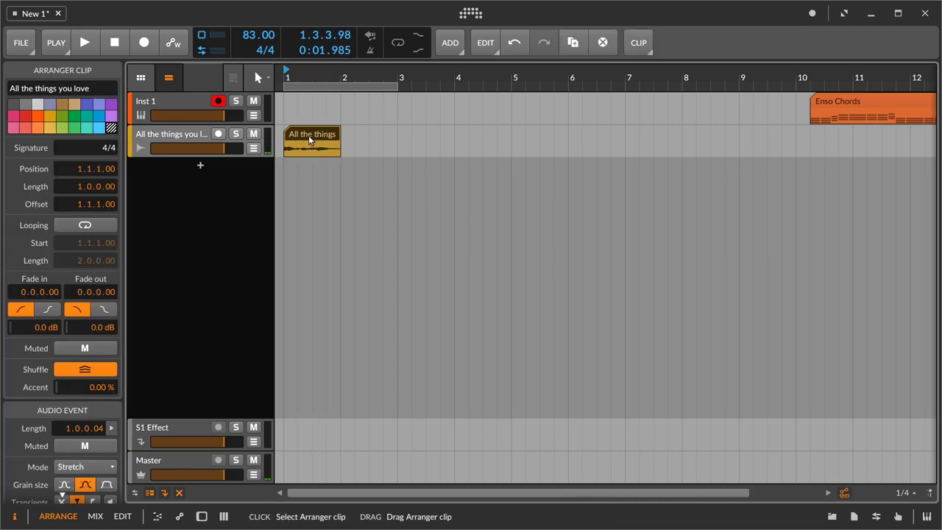
double_click(309, 136)
left_click_drag(363, 348, 375, 247)
left_click(313, 144)
right_click(312, 135)
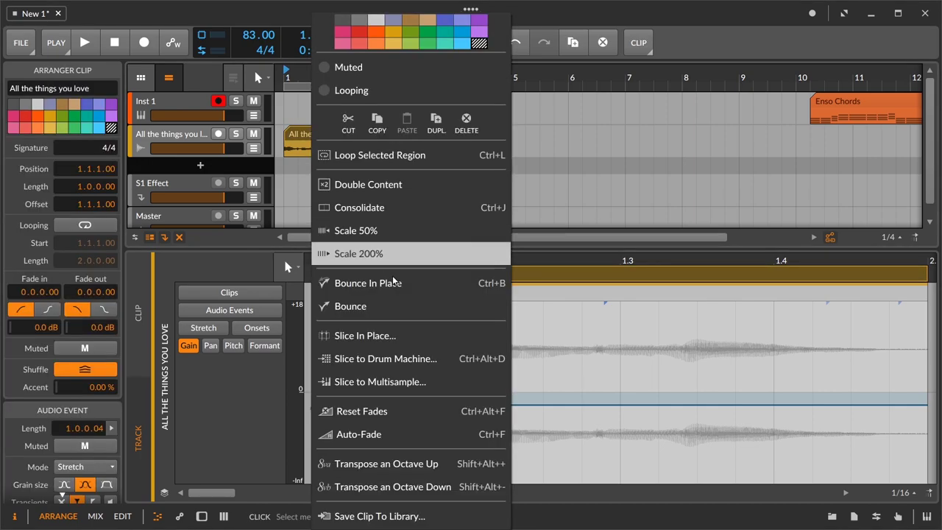
left_click(459, 430)
left_click(268, 291)
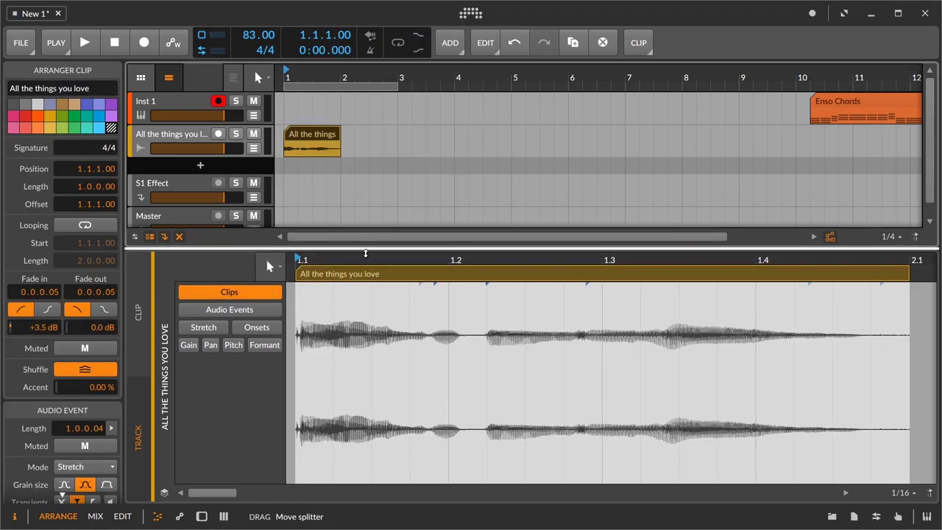
Play the faded vocal clip and check its level through the track's Dynamics device
left_click_drag(376, 251, 376, 375)
key("space")
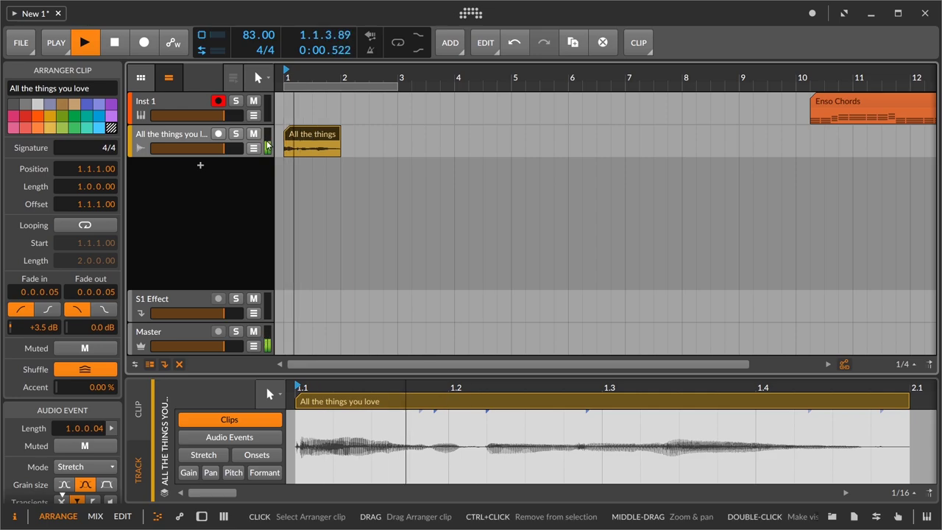
double_click(185, 142)
key("space")
key("space")
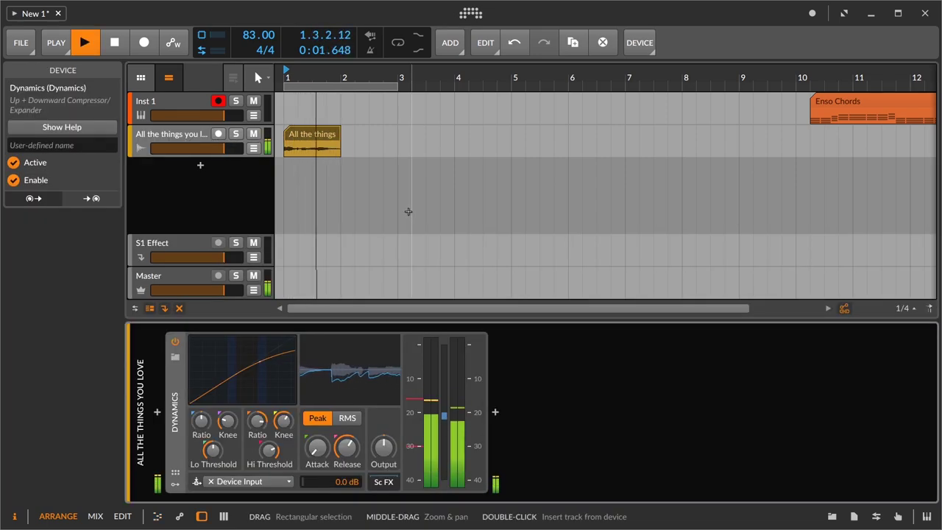
key("space")
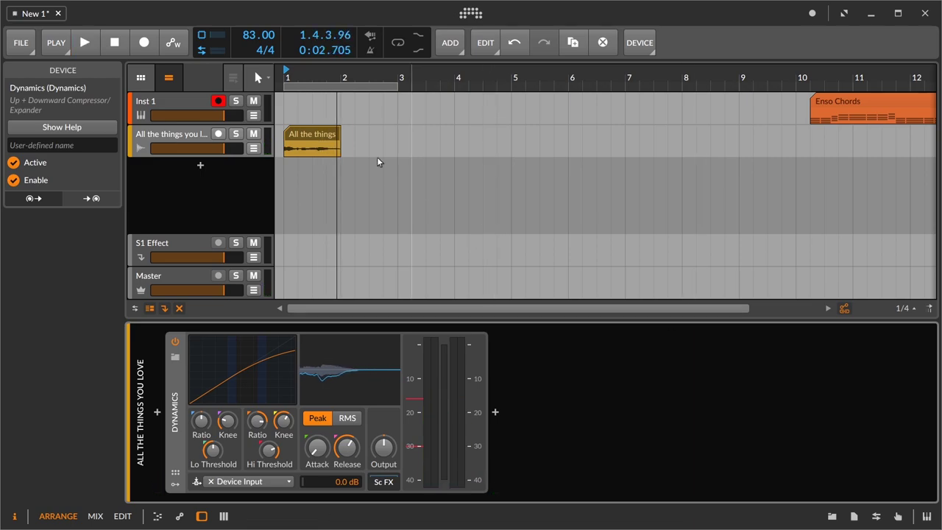
Search the device browser for "tal" and add TAL-Vocoder-2-64 to the Inst 1 track
left_click(172, 104)
left_click(831, 517)
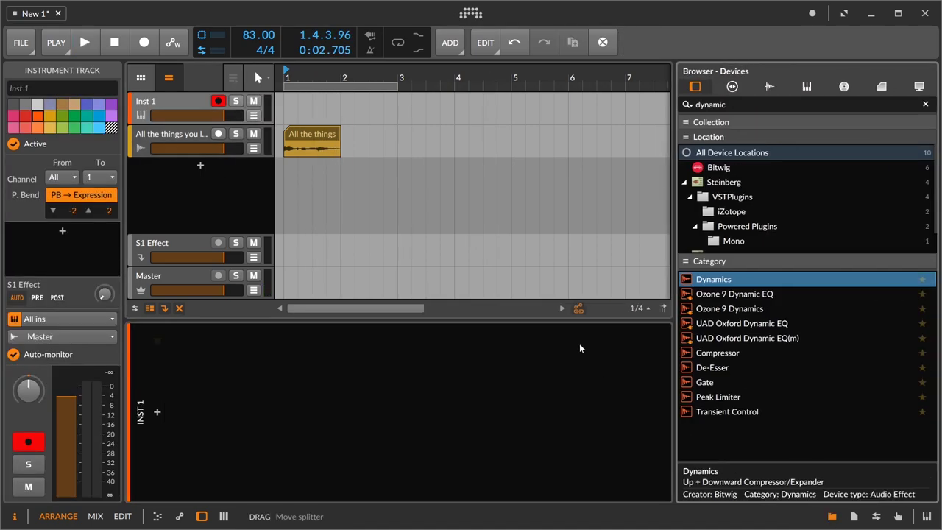
key("BackSpace")
key("BackSpace")
key("BackSpace")
key("BackSpace")
key("BackSpace")
key("BackSpace")
key("BackSpace")
type("tal")
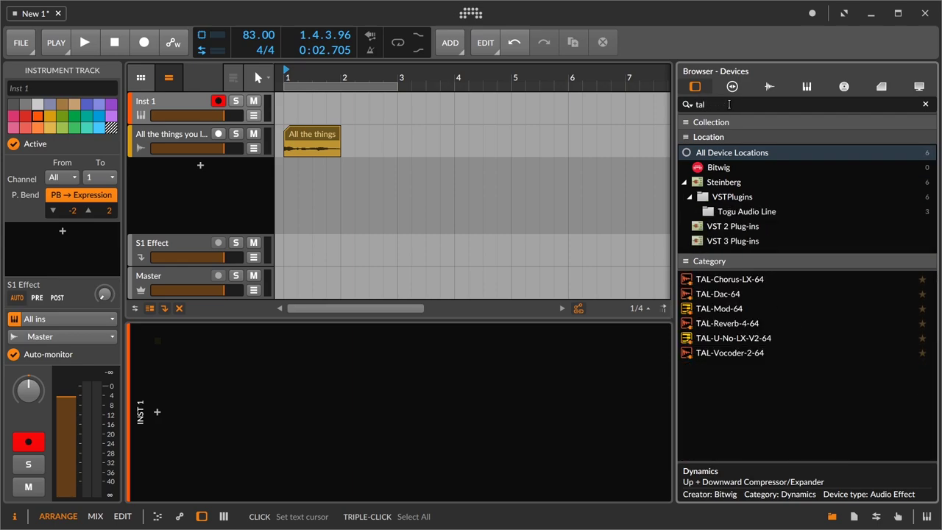
left_click_drag(711, 358, 515, 105)
left_click(831, 516)
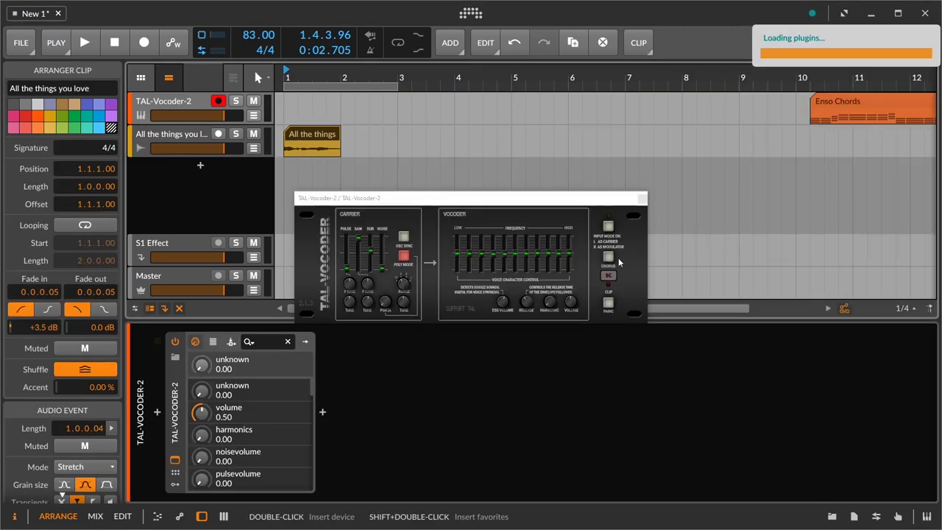
Reposition the vocoder window and set the plug-in's sidechain input to "All the things you love (PRE)"
left_click_drag(519, 201, 516, 120)
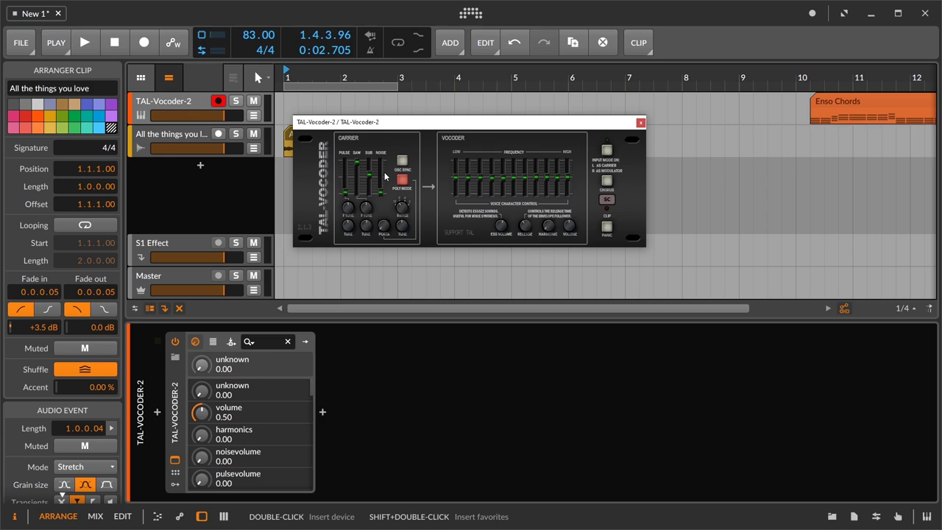
left_click_drag(437, 122, 526, 154)
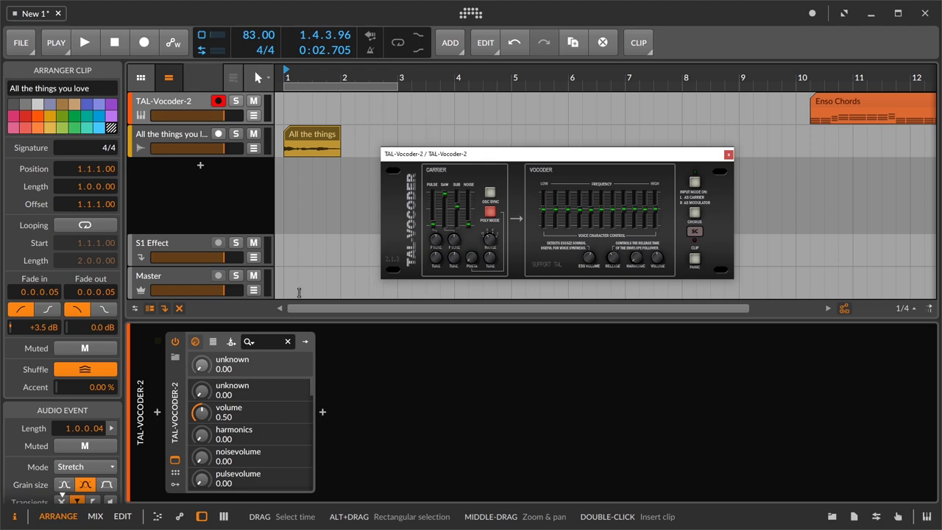
left_click(231, 341)
left_click(239, 373)
mouse_move(287, 429)
left_click(393, 429)
Reorder the TAL-Vocoder-2 track below the vocal track and mute the vocal track, checking with a short playback
left_click_drag(176, 102, 177, 139)
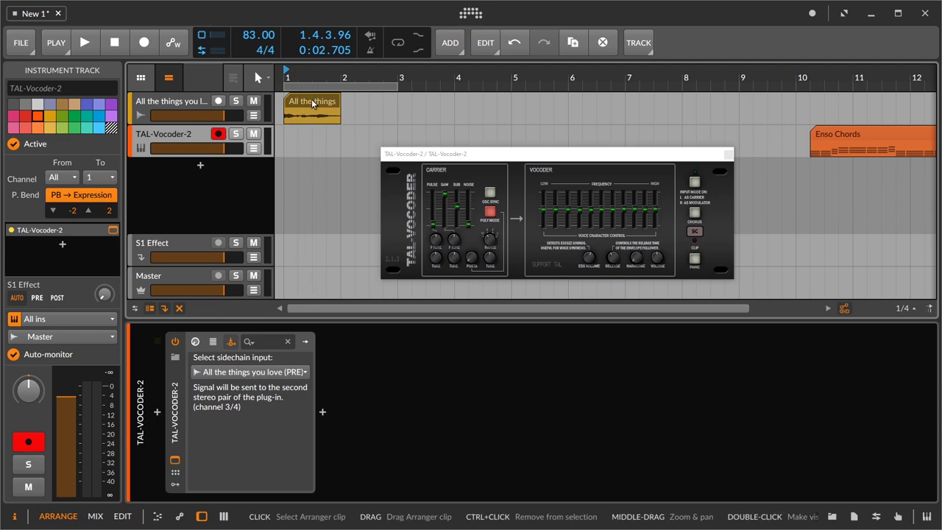
left_click(253, 100)
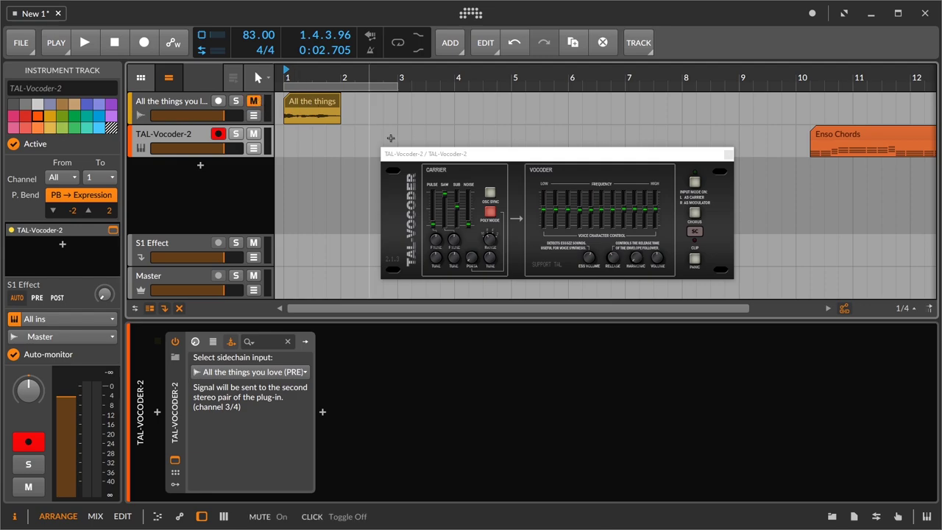
key("space")
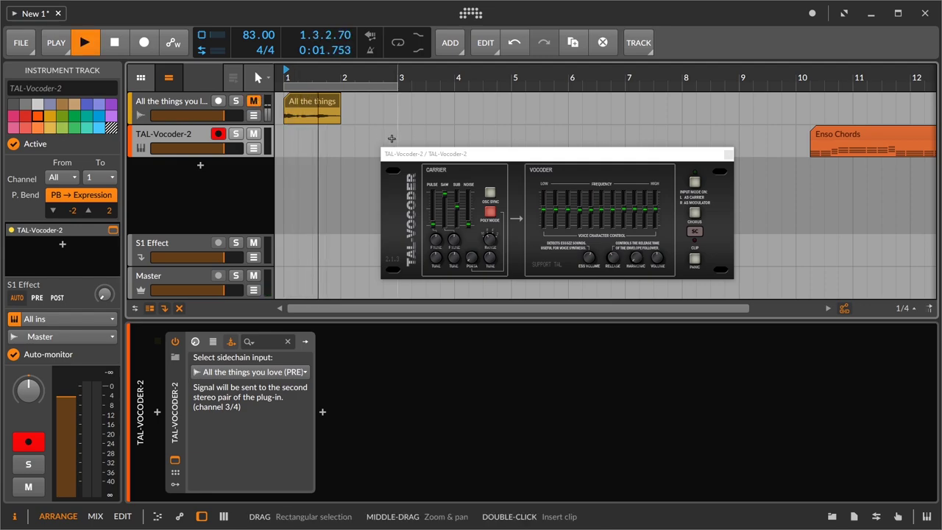
key("space")
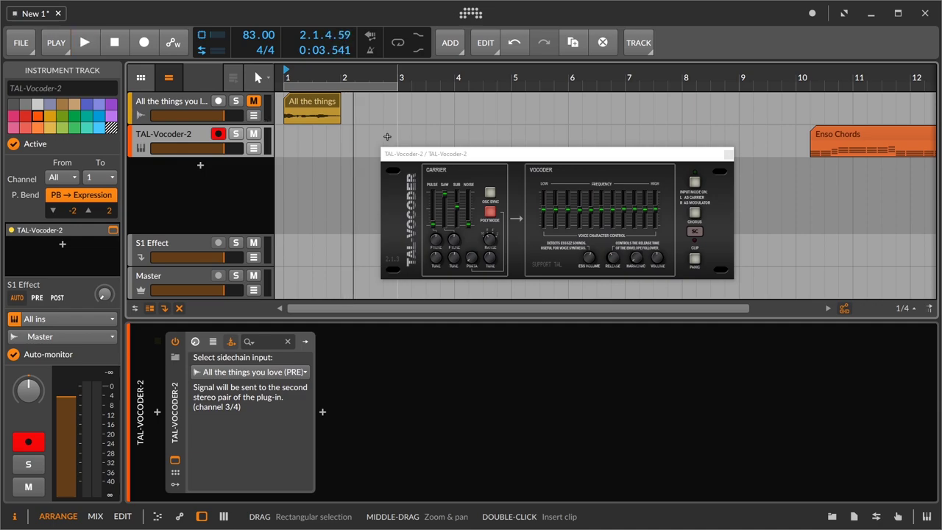
Shorten the loop region to bar 1 and enable looping to play the vocoded vocal repeatedly
left_click_drag(397, 86, 342, 86)
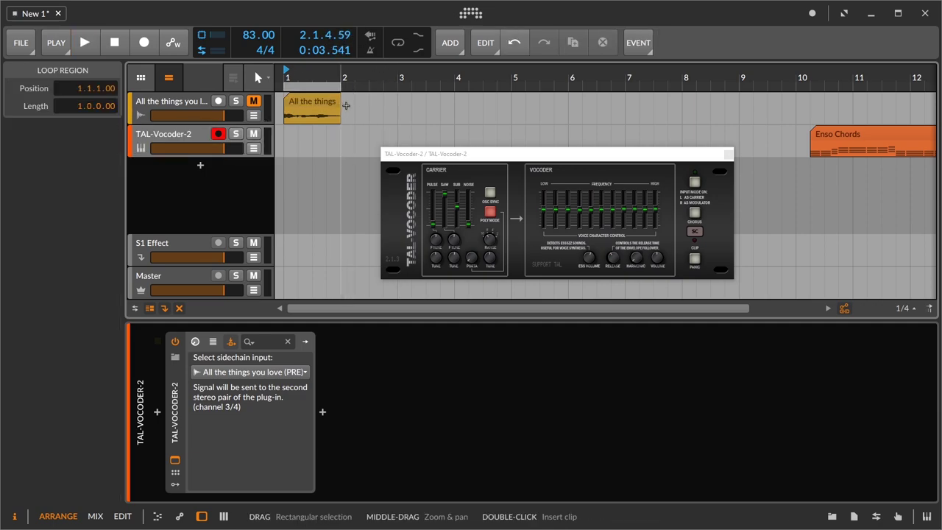
key("ctrl+l")
key("space")
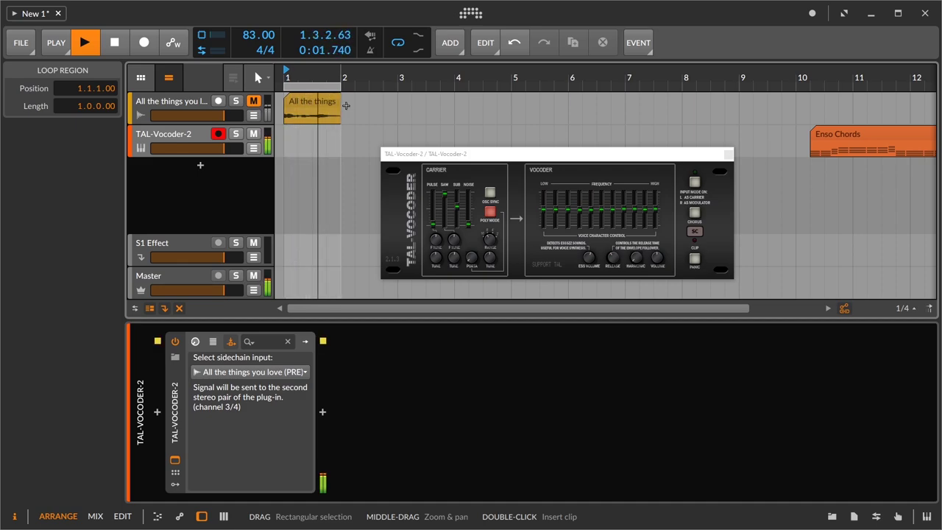
key("space")
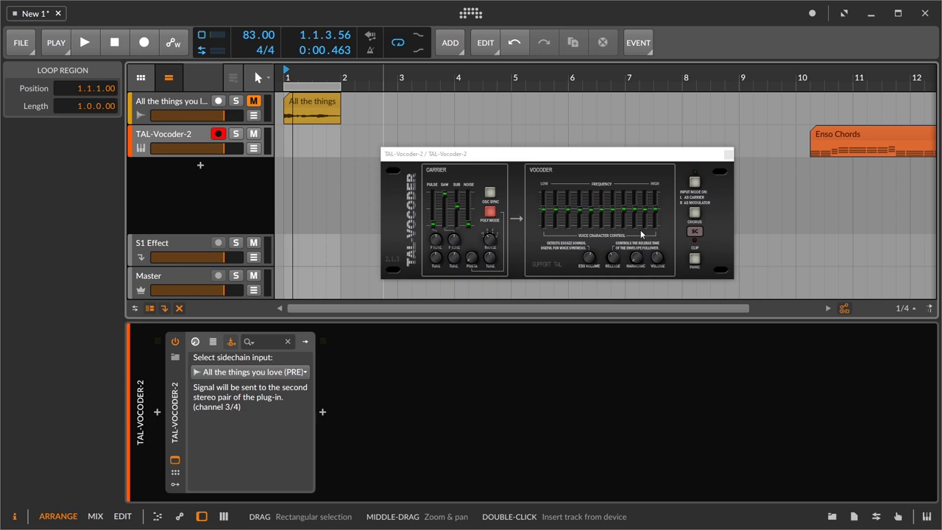
Turn on the vocoder's Input Mode and play the loop to hear the difference
left_click(694, 181)
key("space")
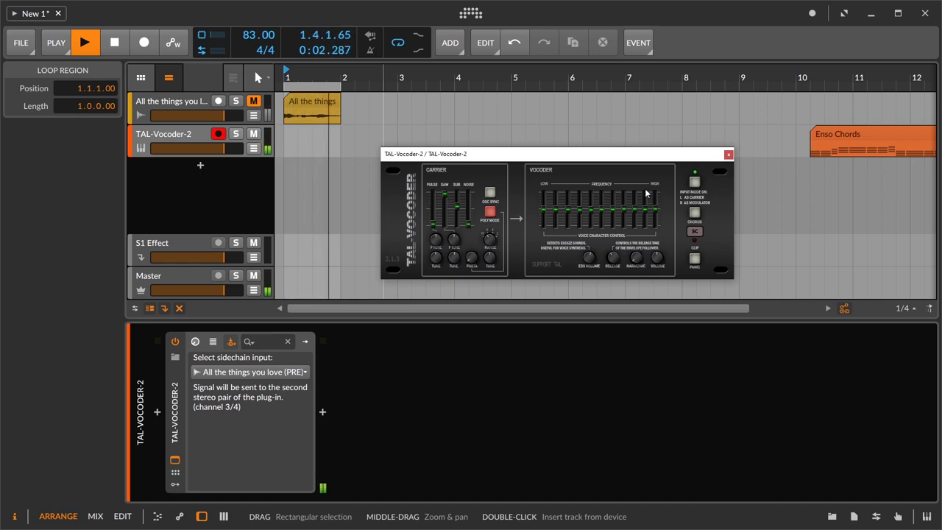
key("space")
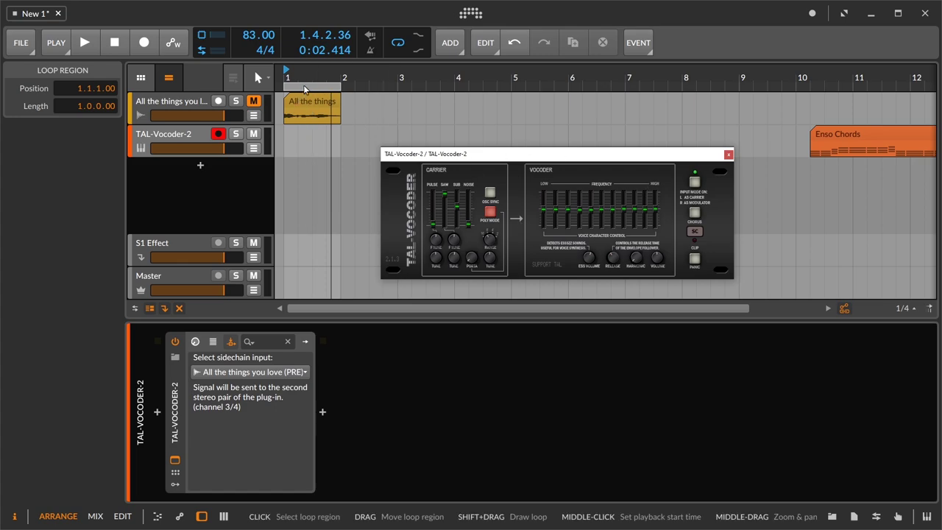
Drop the vocoder's lowest frequency band to its minimum and reshape the higher bands while the loop plays
key("space")
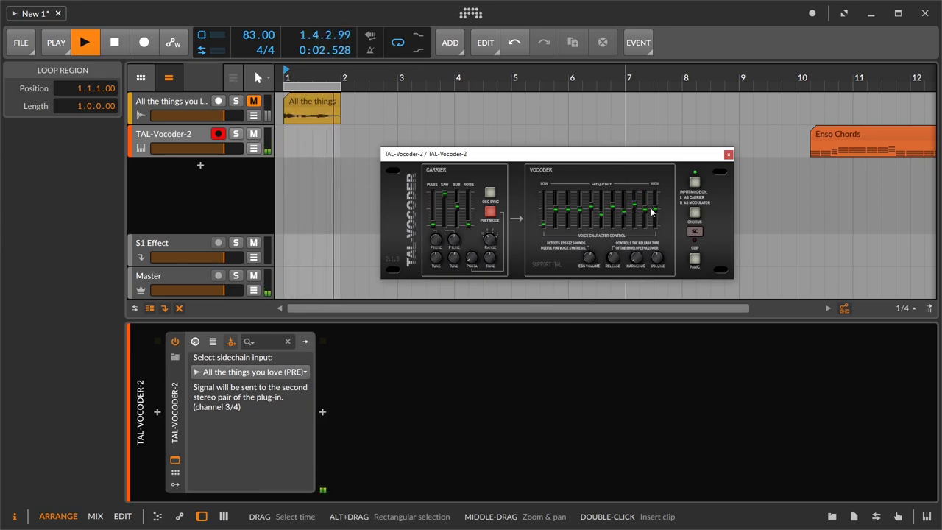
mouse_move(655, 210)
left_mouse_down()
mouse_move(655, 225)
mouse_move(660, 202)
mouse_move(645, 212)
left_mouse_up()
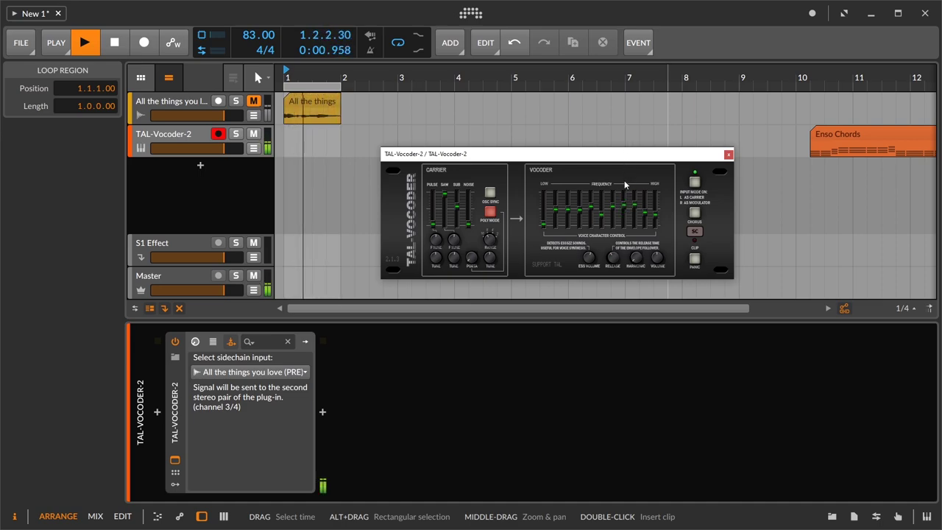
key("space")
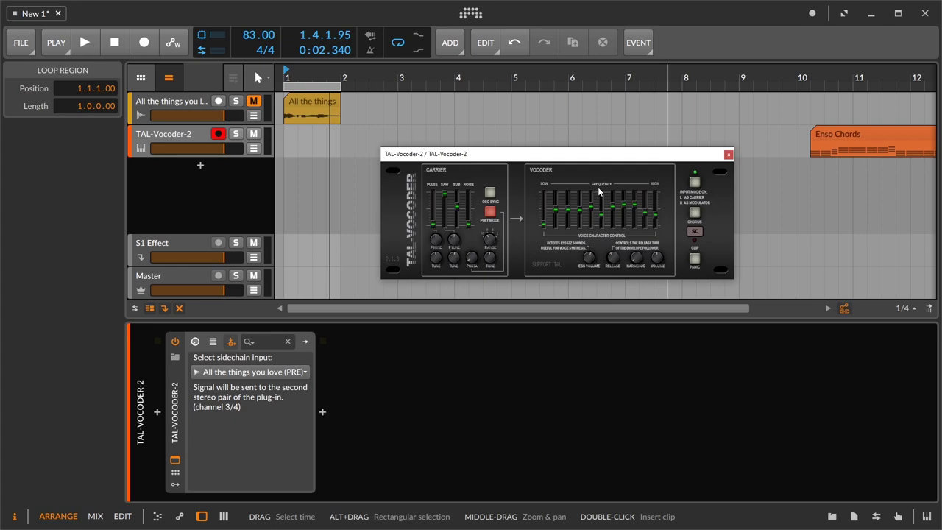
Raise the vocoder's harmonics to 0.81 and switch off its Input Mode, listening to the loop
key("space")
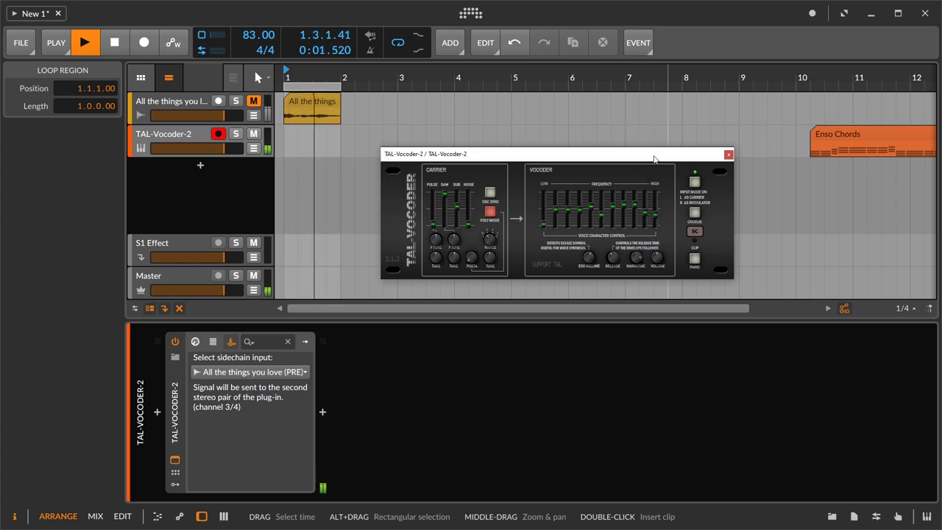
key("space")
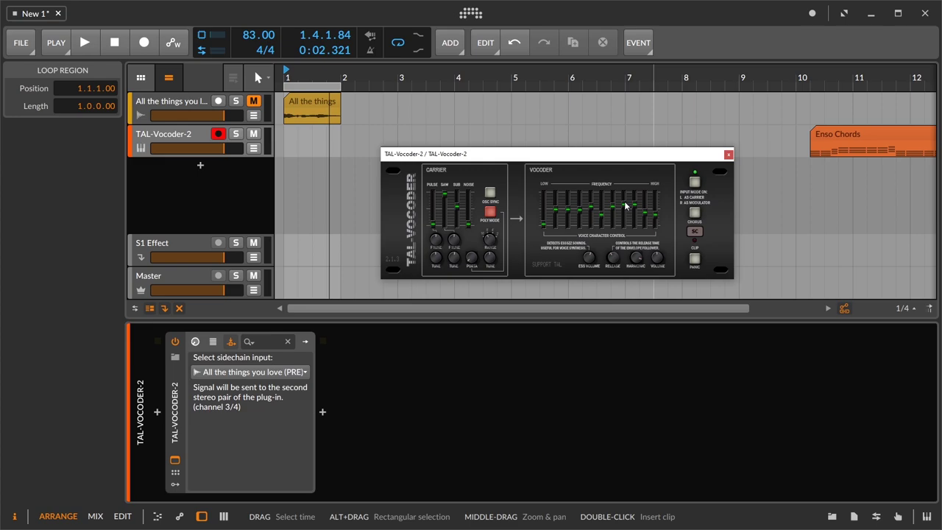
key("space")
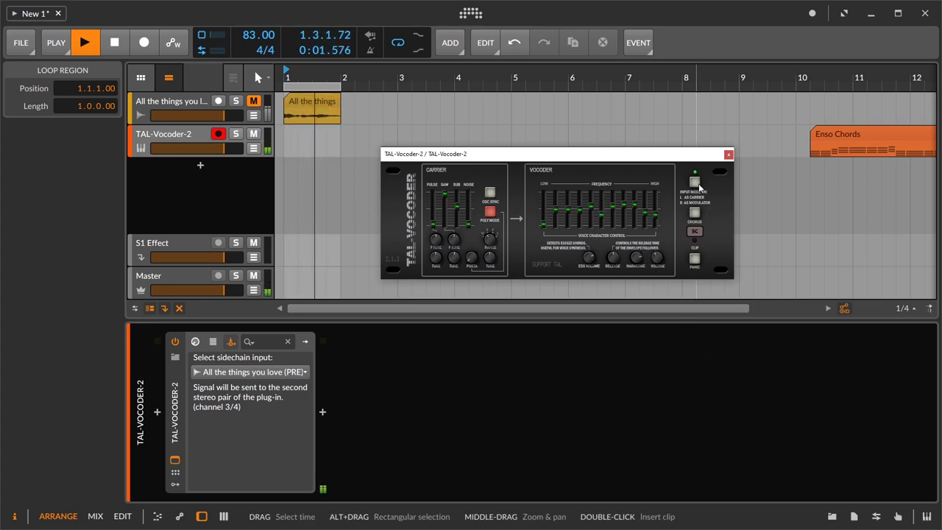
key("space")
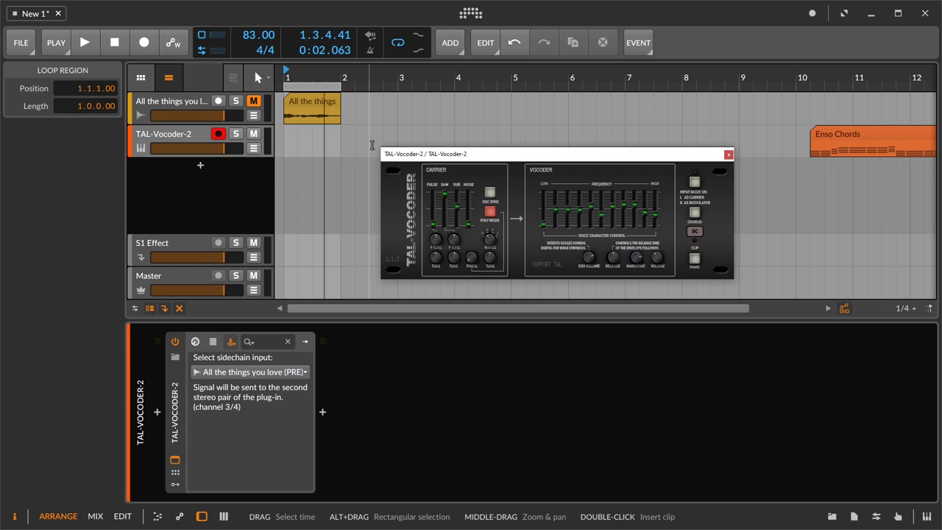
Lower the vocoder's volume to 0.30, replaying the loop and showing the plug-in's parameter list
key("space")
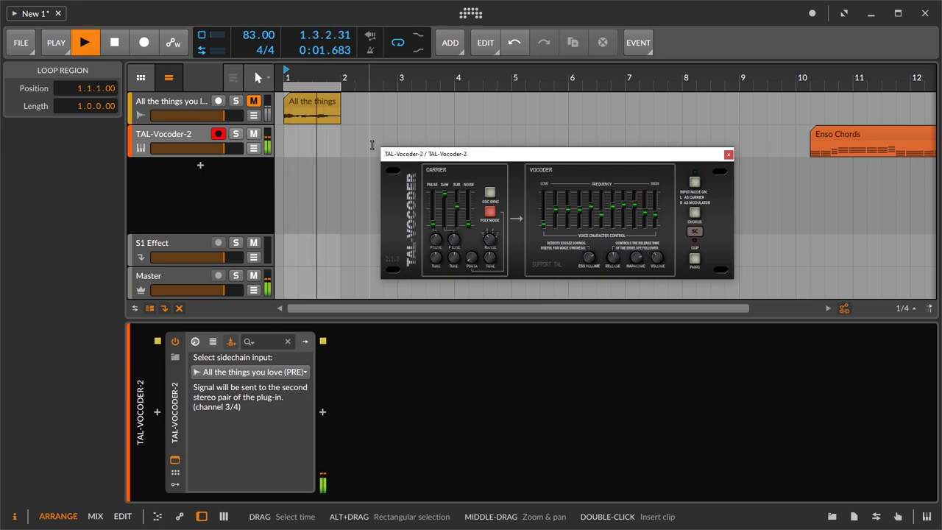
key("space")
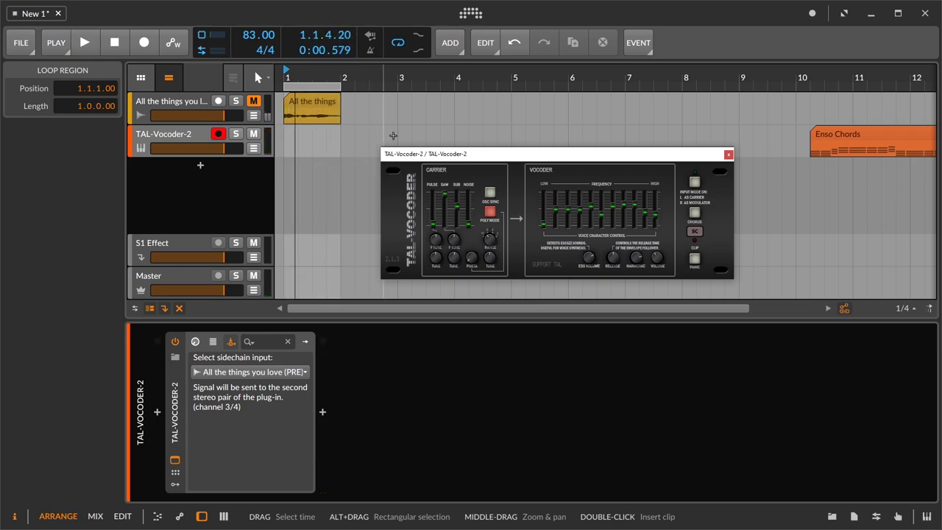
left_click(195, 341)
key("space")
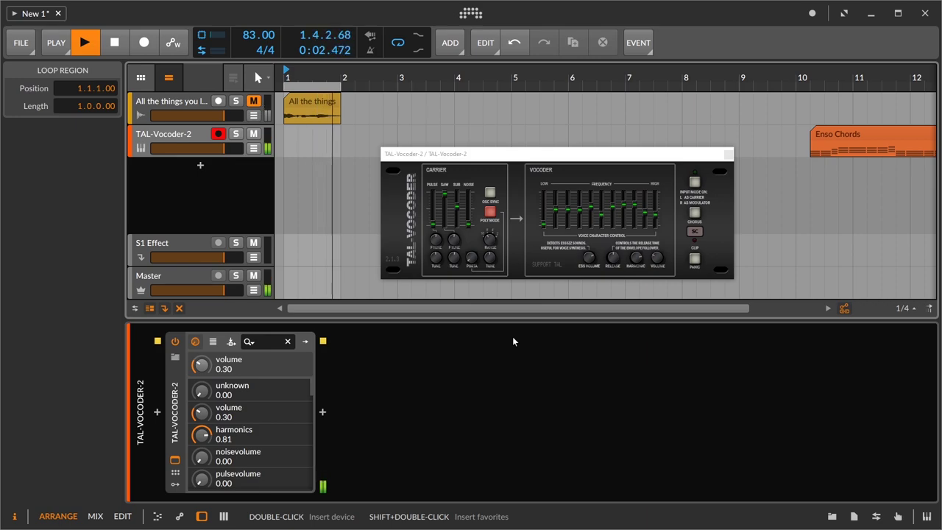
key("space")
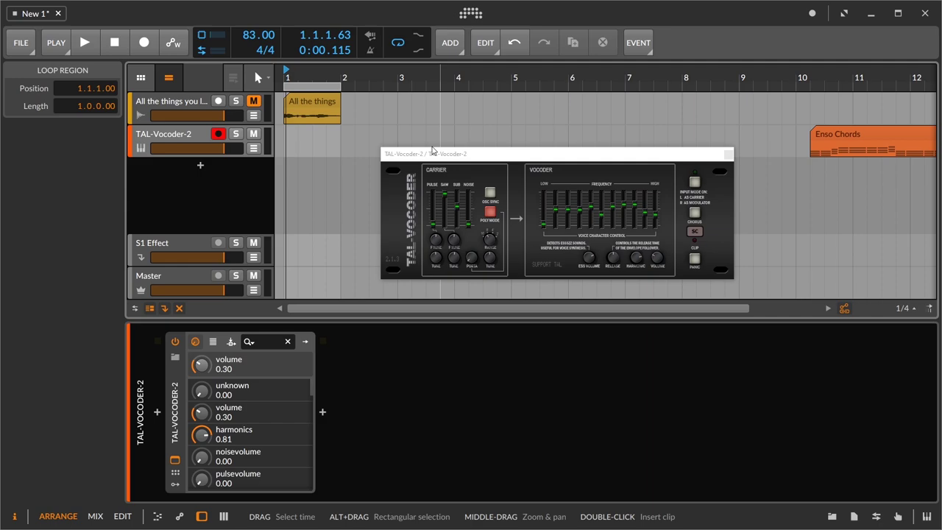
Close the vocoder window, move the Enso Chords clip to bar 1, and extend the vocal clip and loop region to four bars
left_click(727, 154)
left_click_drag(836, 133, 509, 130)
left_click_drag(341, 86, 511, 98)
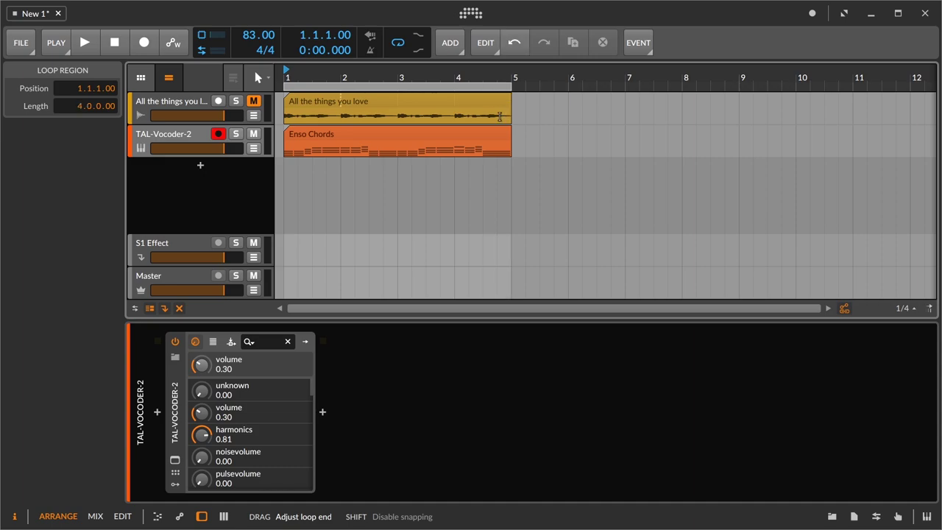
Reopen the vocoder window, turn on its chorus and set the carrier's tune control to 1.00 while the chords play
left_click(174, 459)
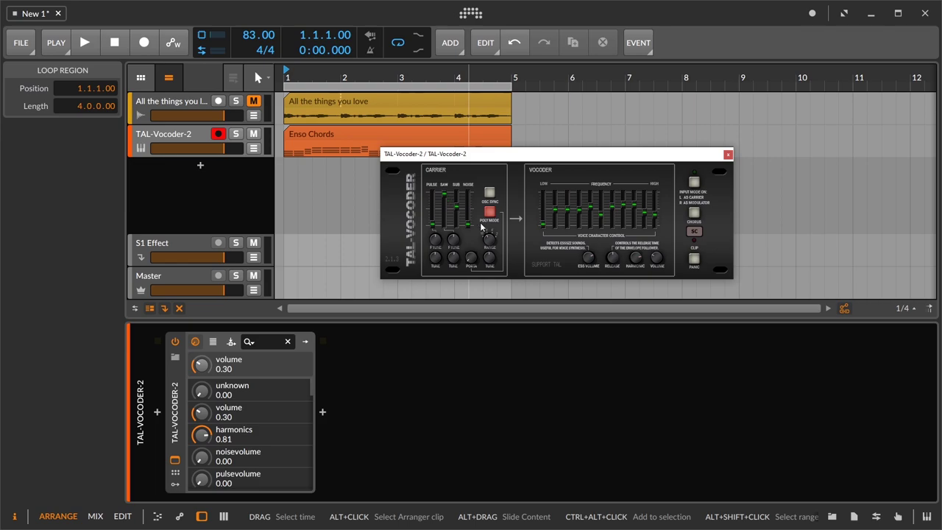
key("space")
left_click(693, 214)
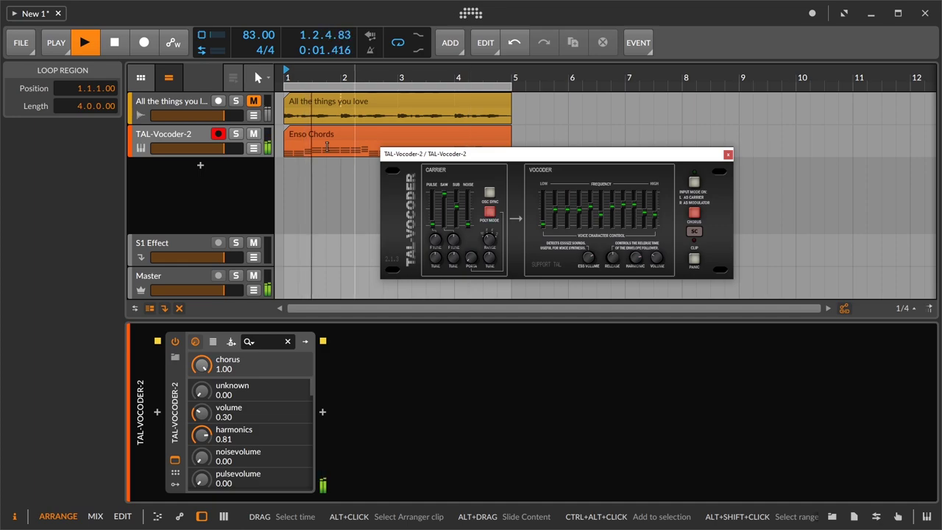
left_click(490, 259)
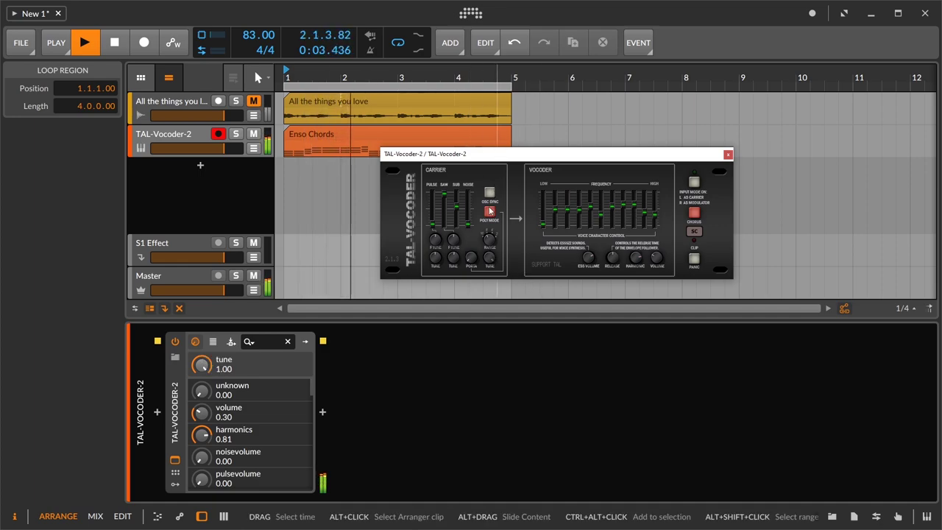
Reset the carrier's tune to 0.00, then retune the saw oscillator and lower its volume, keeping the chorus on
double_click(491, 264)
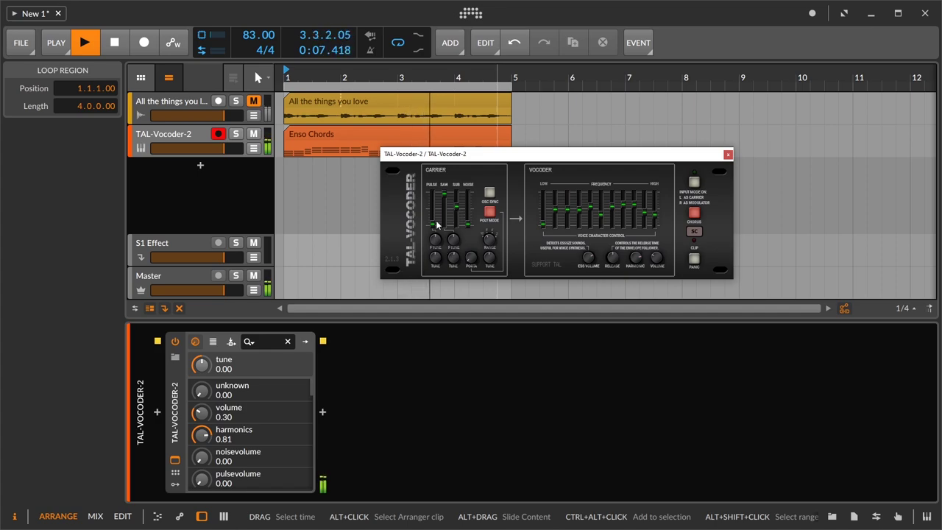
left_click_drag(453, 257, 463, 149)
left_click_drag(446, 199, 453, 217)
left_click(692, 213)
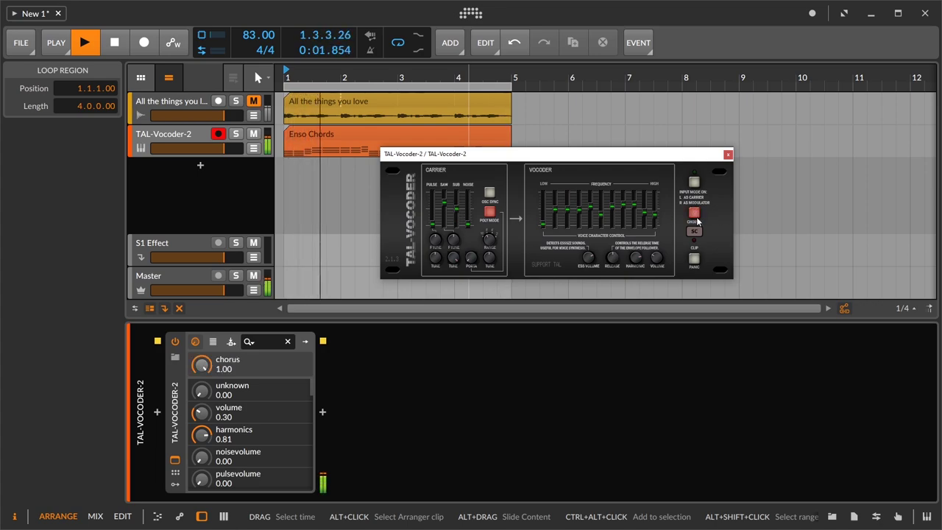
Turn on oscillator sync with the carrier transpose at 0.76, and adjust the upper frequency bands, setting vocoderband09 to -0.26
left_click(489, 192)
left_click_drag(488, 242, 488, 263)
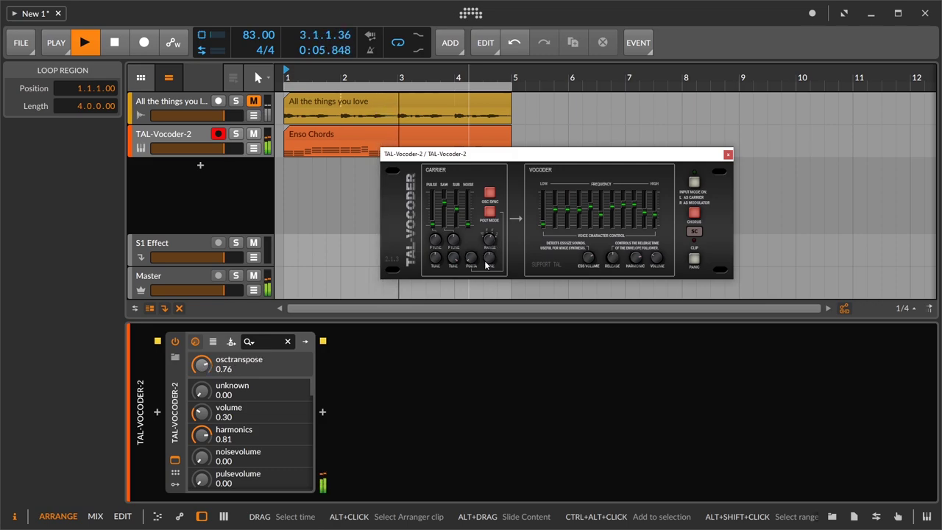
left_click_drag(652, 221, 656, 235)
left_click(645, 218)
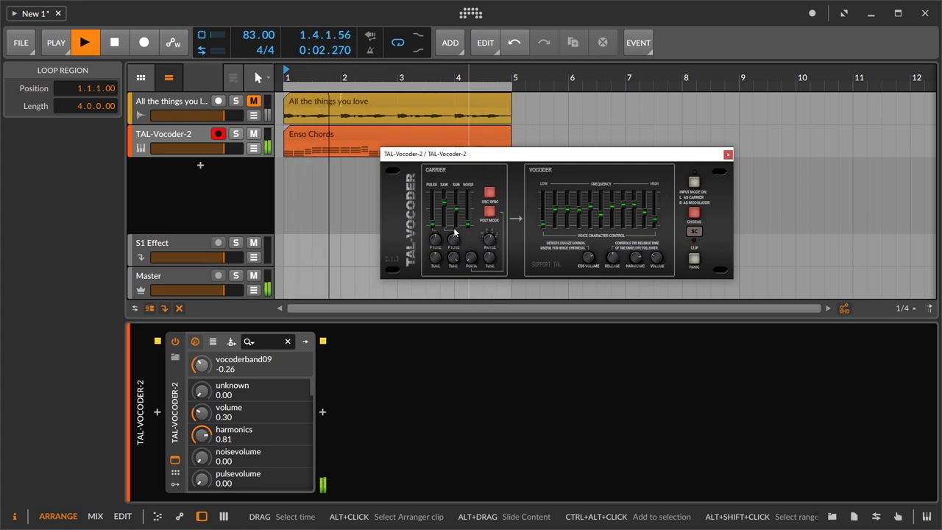
Bring in the pulse oscillator at a volume of 0.36 and adjust its tuning while the loop plays
left_click_drag(436, 224, 452, 191)
left_click_drag(435, 257, 433, 278)
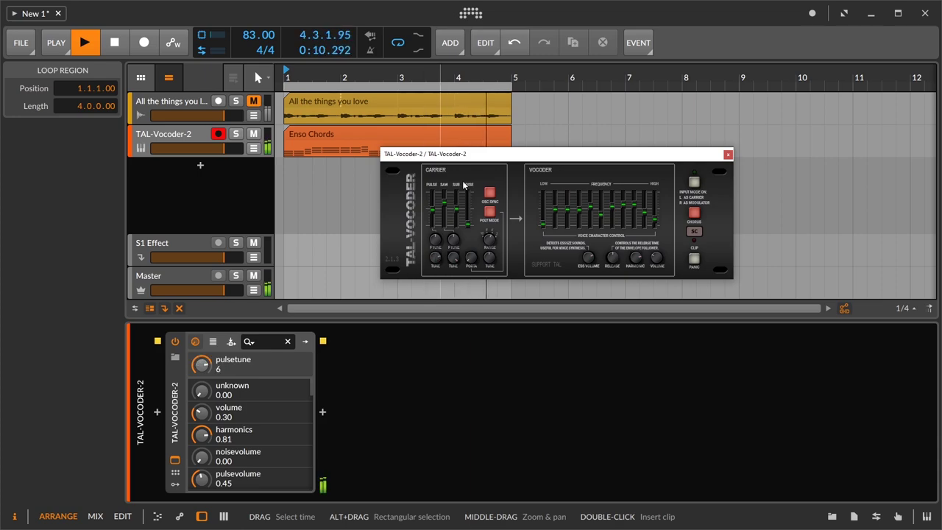
left_click_drag(434, 208, 434, 213)
mouse_move(438, 257)
left_mouse_down()
mouse_move(446, 230)
mouse_move(437, 295)
mouse_move(437, 239)
left_mouse_up()
Set the saw oscillator's fine tune to 0.16 and the carrier's oscillator transpose to 0.88
scroll(437, 243, "down", 3)
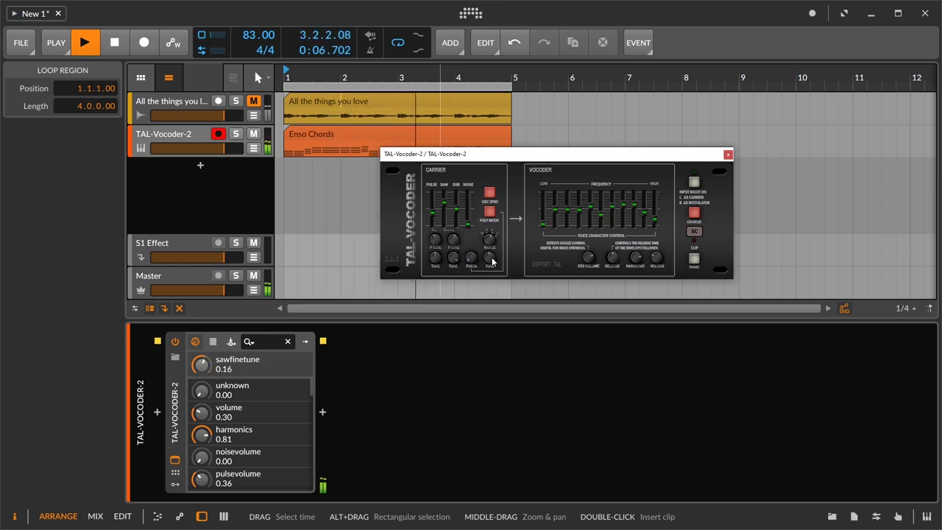
scroll(473, 252, "up", 1)
mouse_move(480, 224)
left_mouse_down()
mouse_move(486, 190)
mouse_move(477, 220)
mouse_move(491, 252)
mouse_move(490, 202)
mouse_move(491, 219)
left_mouse_up()
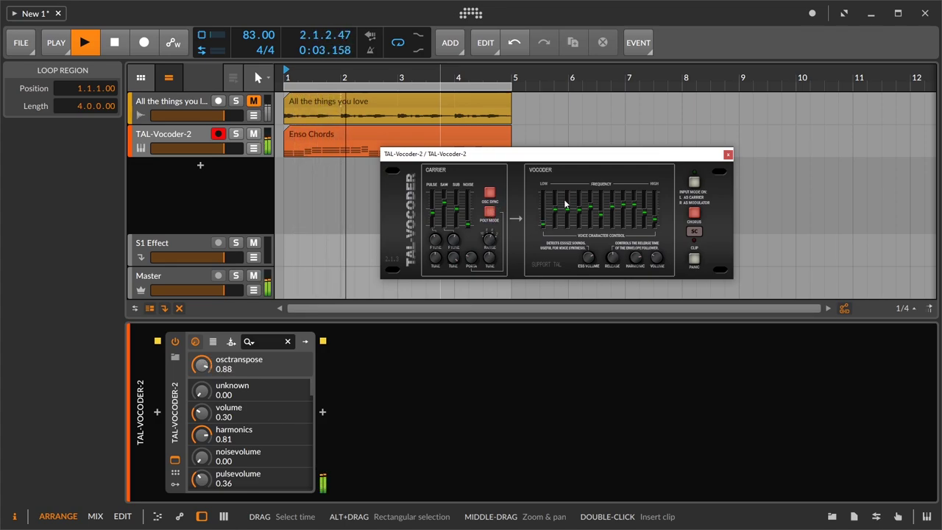
Set vocoderband08 to -0.06 and raise the sub oscillator's volume to 0.62, trying the portamento but leaving it at 0.00
left_click_drag(590, 210, 632, 225)
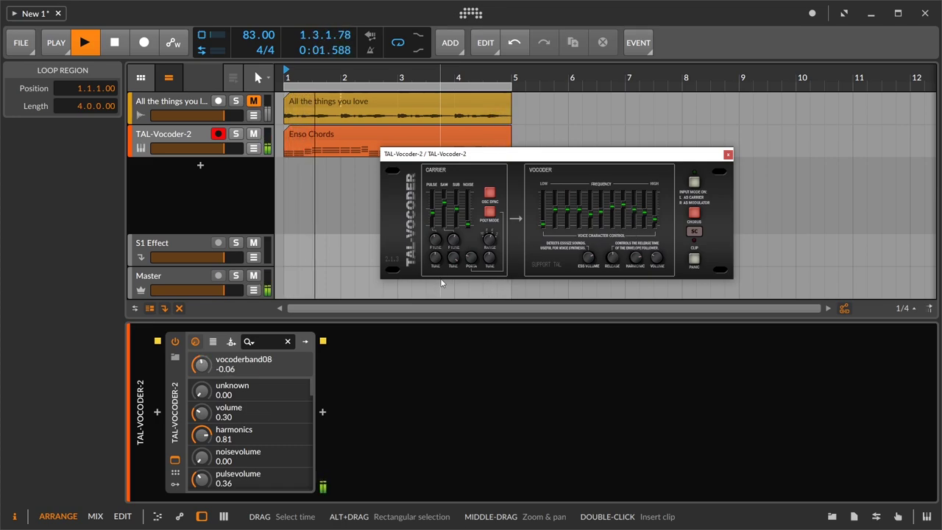
mouse_move(456, 208)
left_mouse_down()
mouse_move(464, 188)
mouse_move(470, 197)
left_mouse_up()
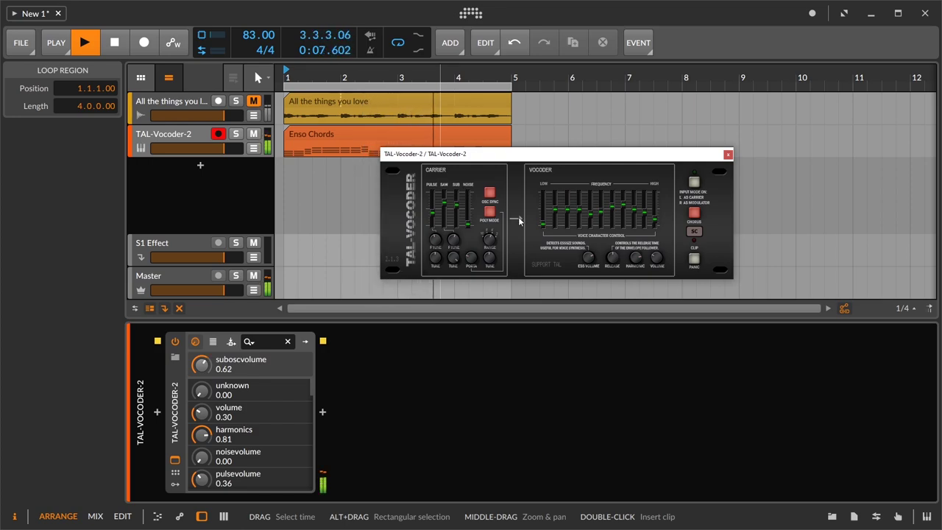
left_click_drag(471, 258, 612, 410)
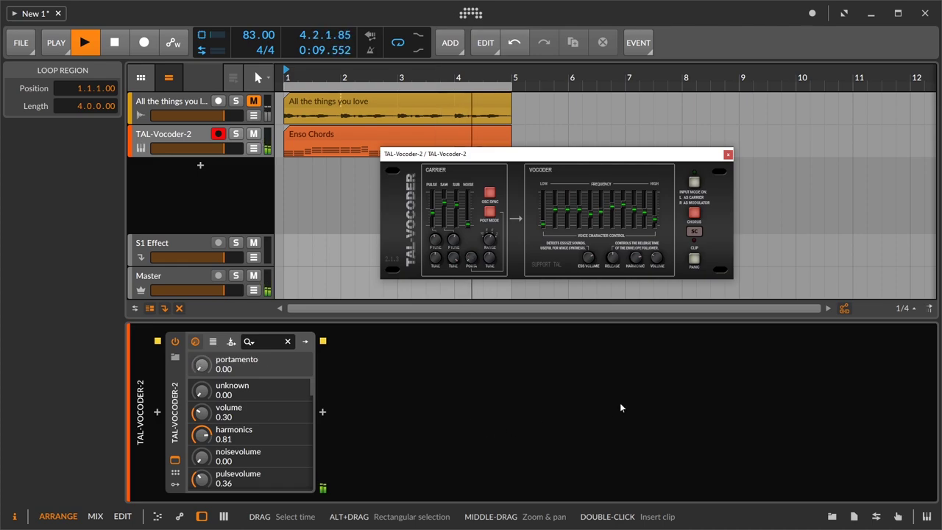
Set the vocoder's harmonics to 0.66 and envelope release to 0.71, comparing the sound with oscillator sync off and on
left_click_drag(635, 257, 645, 237)
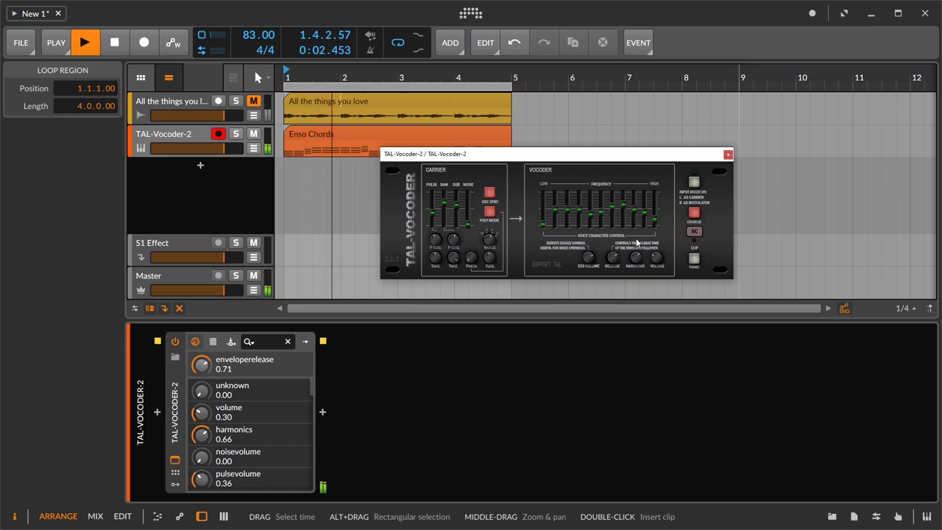
left_click(490, 193)
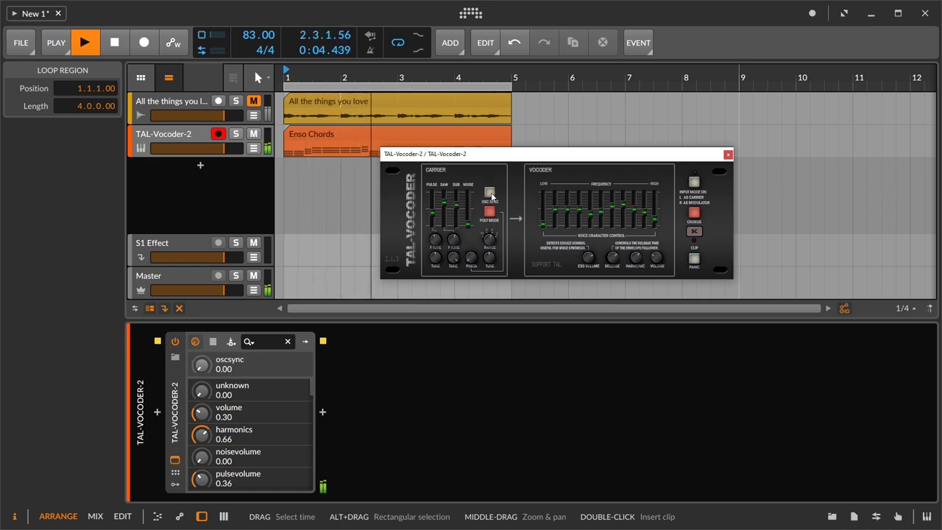
left_click(490, 192)
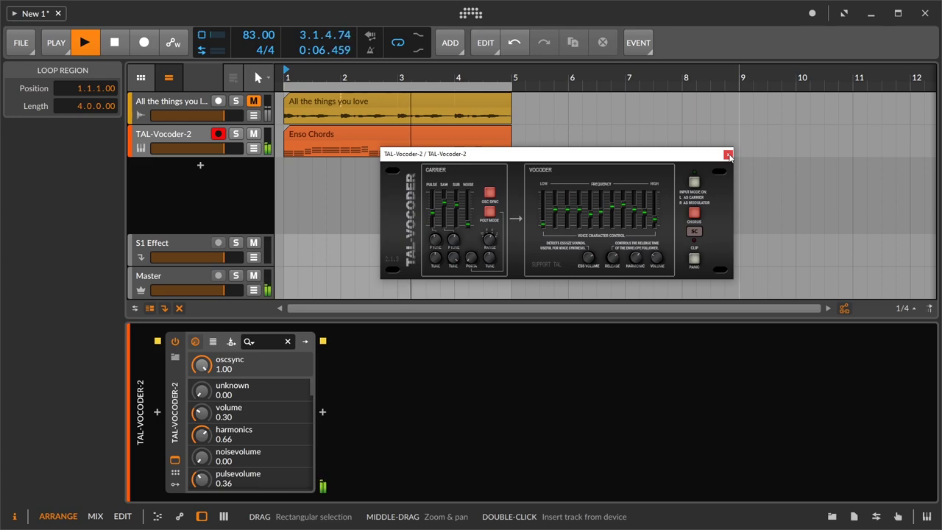
Close the TAL-Vocoder-2 window and stop playback, then reopen it and replay the vocoded chords
left_click(728, 156)
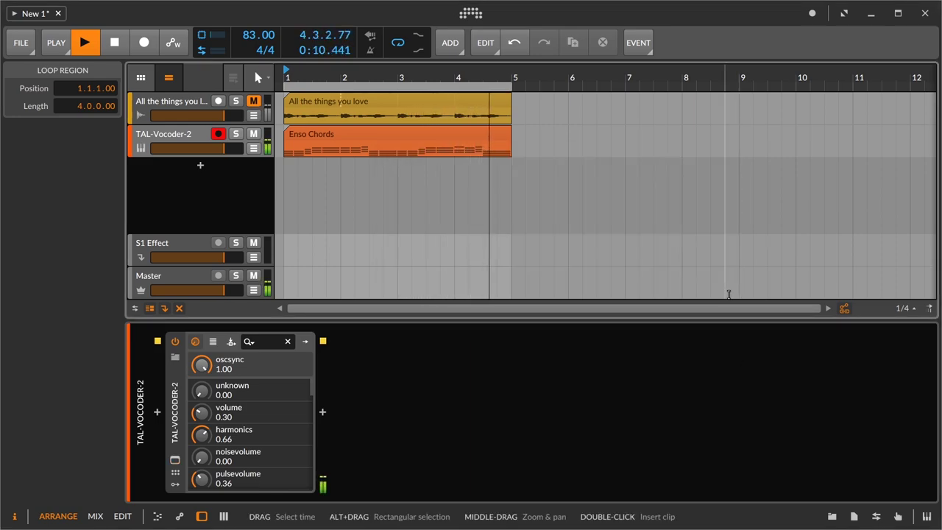
key("space")
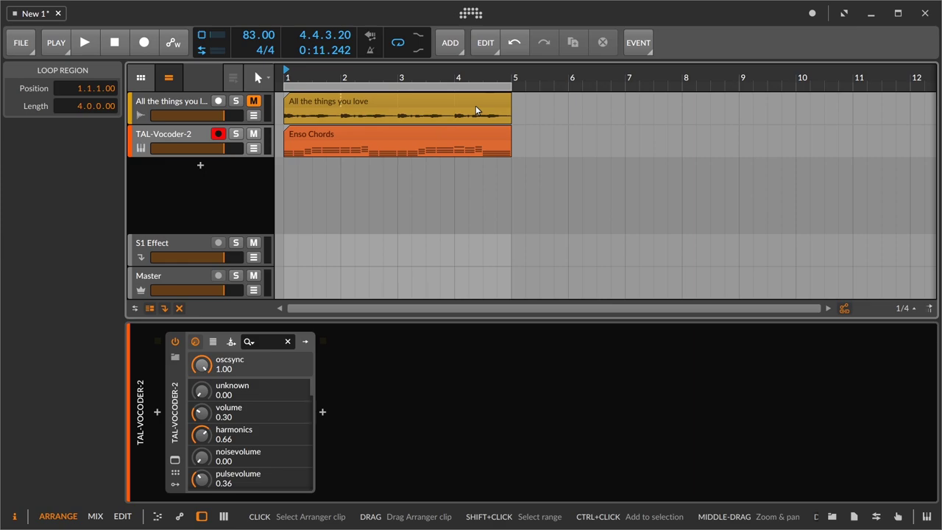
left_click(174, 460)
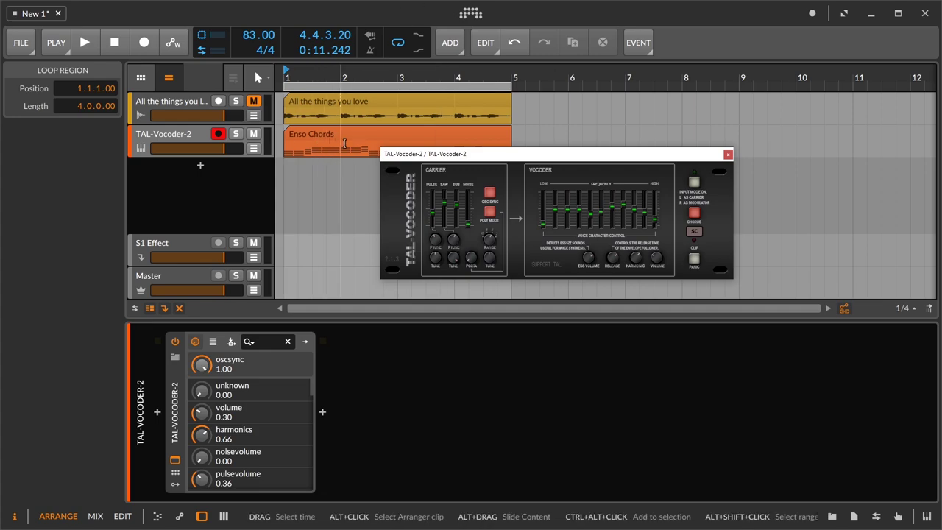
key("space")
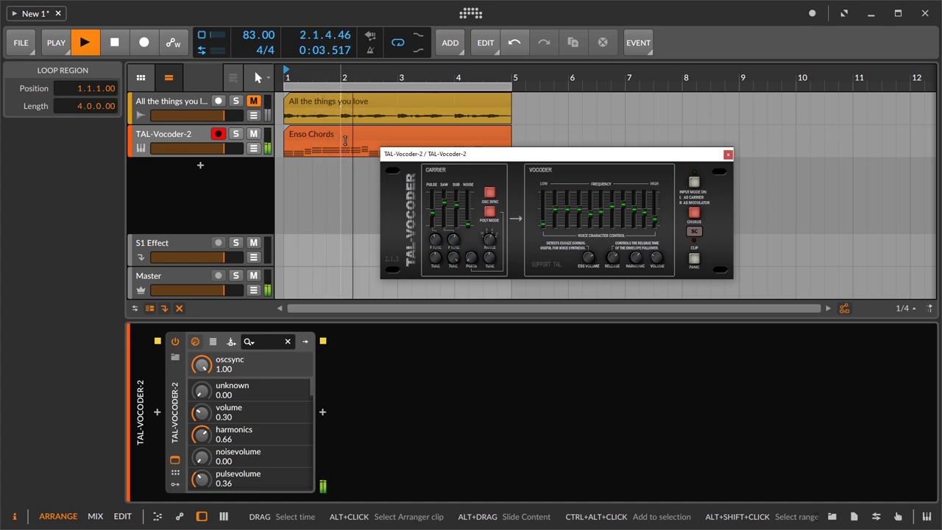
key("space")
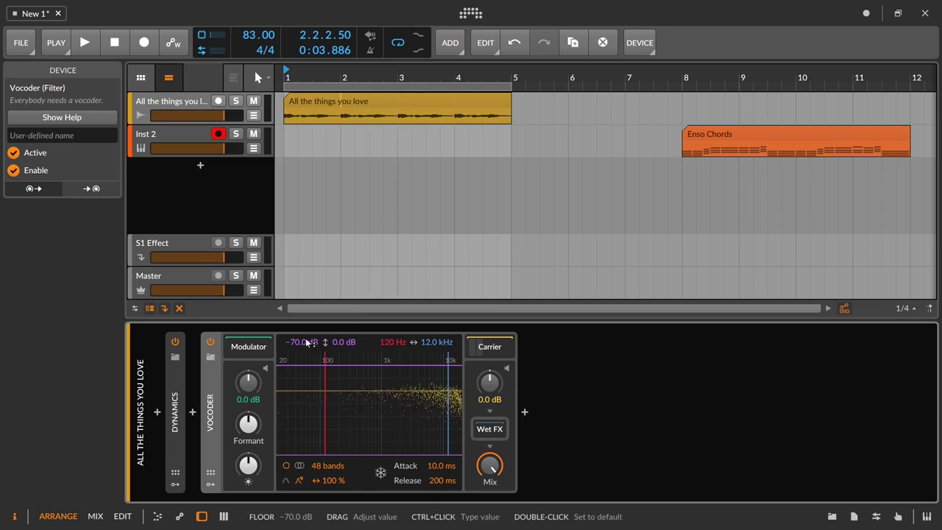
Reduce the built-in Vocoder to 8 bands, try lower values for its lowest band-pass frequency and return it to 120 Hz
left_click_drag(343, 341, 391, 374)
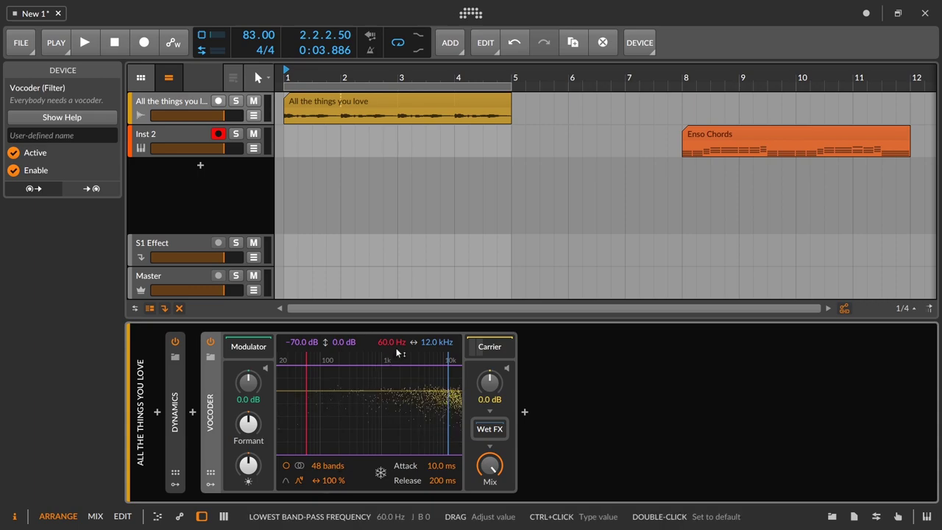
left_click_drag(318, 464, 318, 471)
left_click_drag(383, 345, 383, 358)
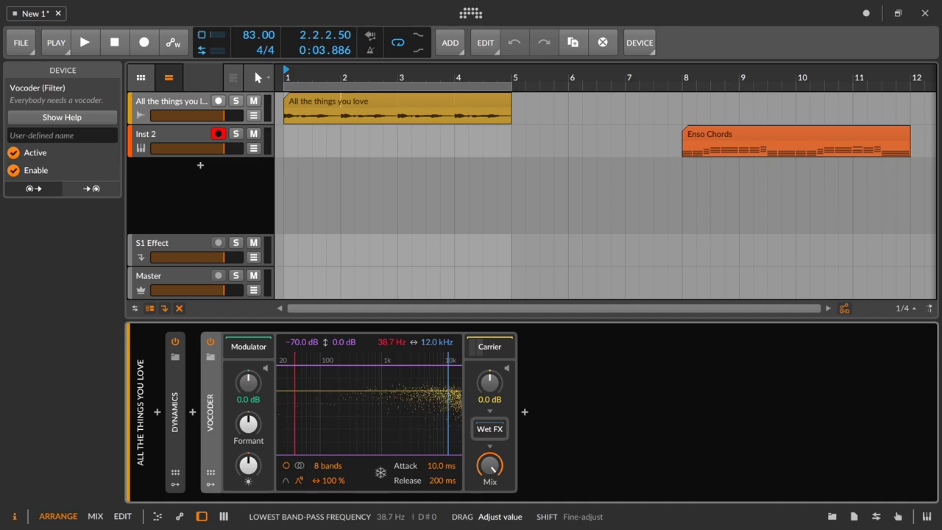
left_click_drag(295, 427, 324, 427)
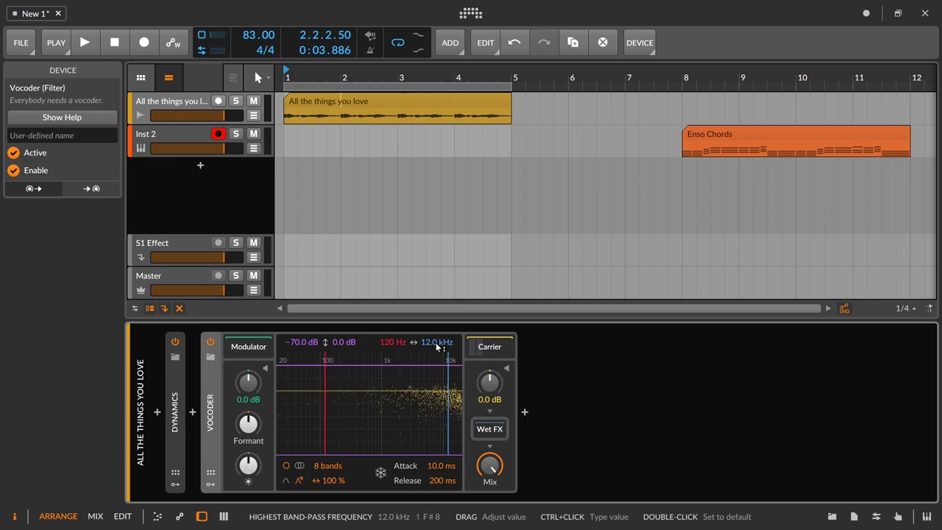
Select the Vocoder on the vocal track and audition only its modulator signal during playback
left_click(160, 98)
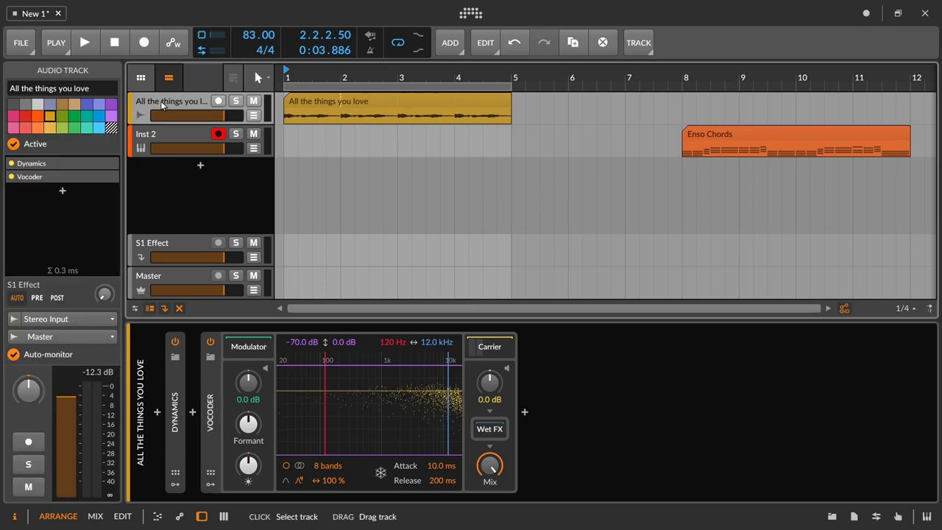
left_click(211, 380)
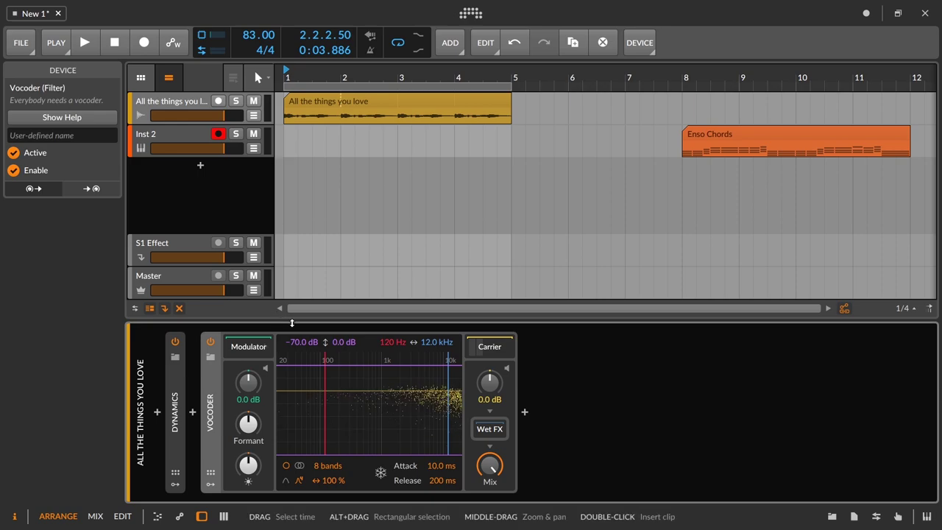
left_click(266, 367)
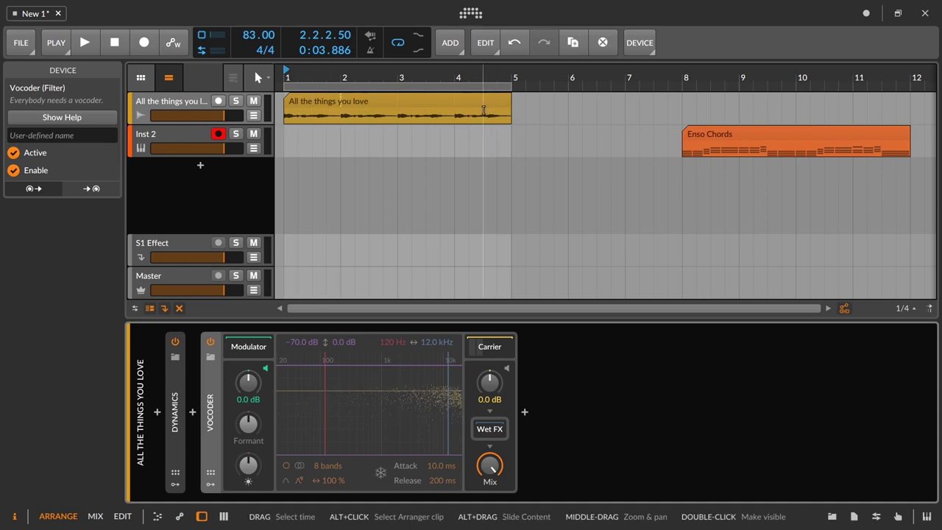
key("space")
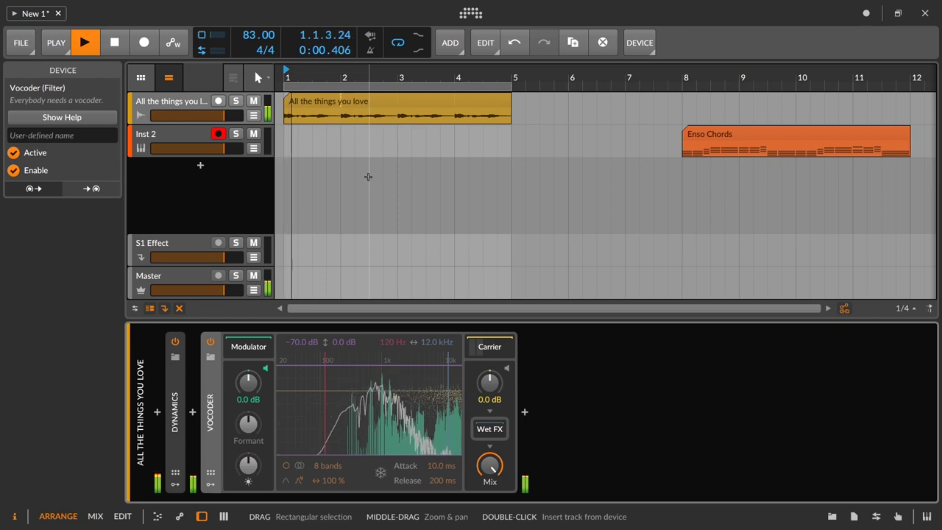
key("space")
left_click(266, 369)
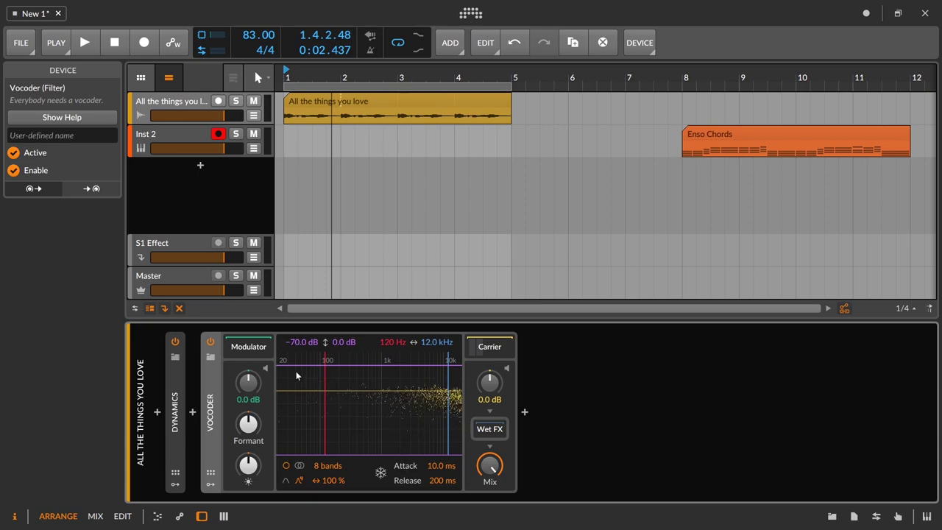
Show the Vocoder's carrier chain and delete the Audio Receiver that follows the Brown Noise device
left_click(495, 351)
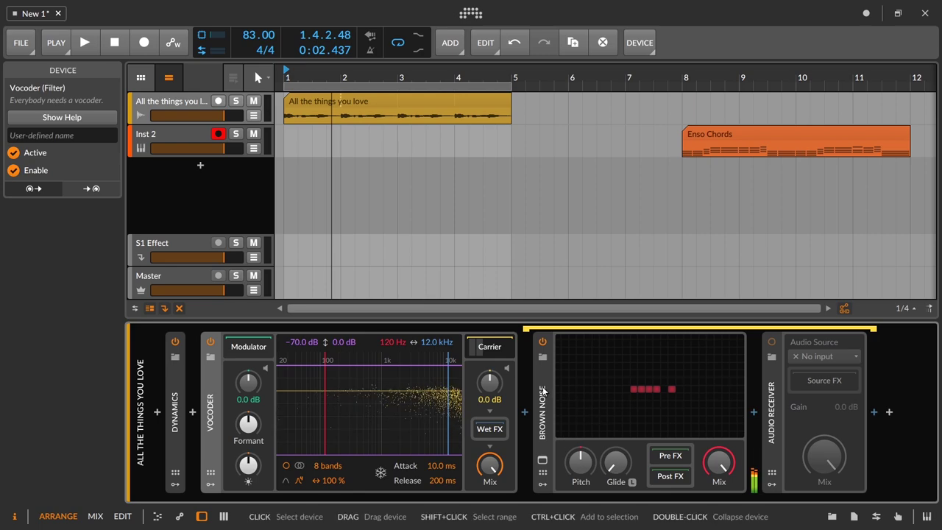
left_click(769, 404)
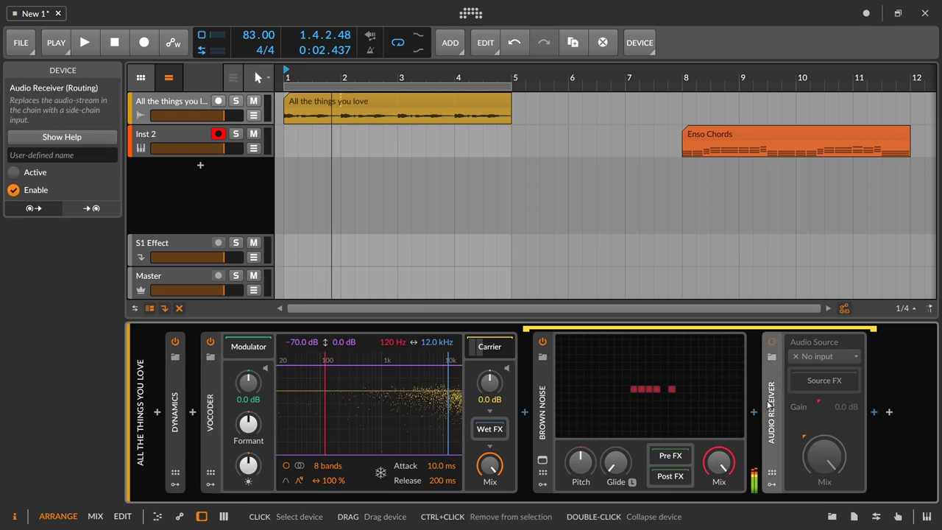
key("Delete")
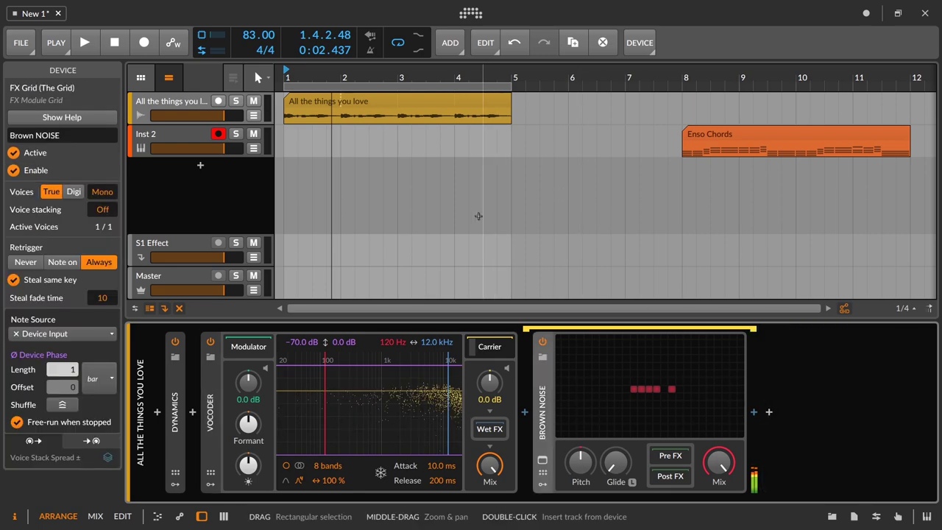
Play the vocal from bar 1 through the Vocoder with the brown noise carrier, watching the spectrum display
left_click(285, 73)
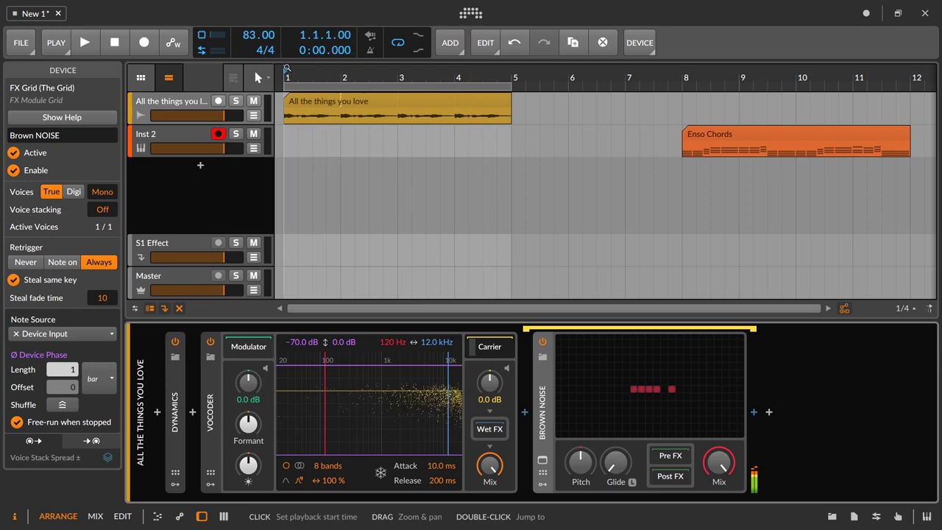
key("space")
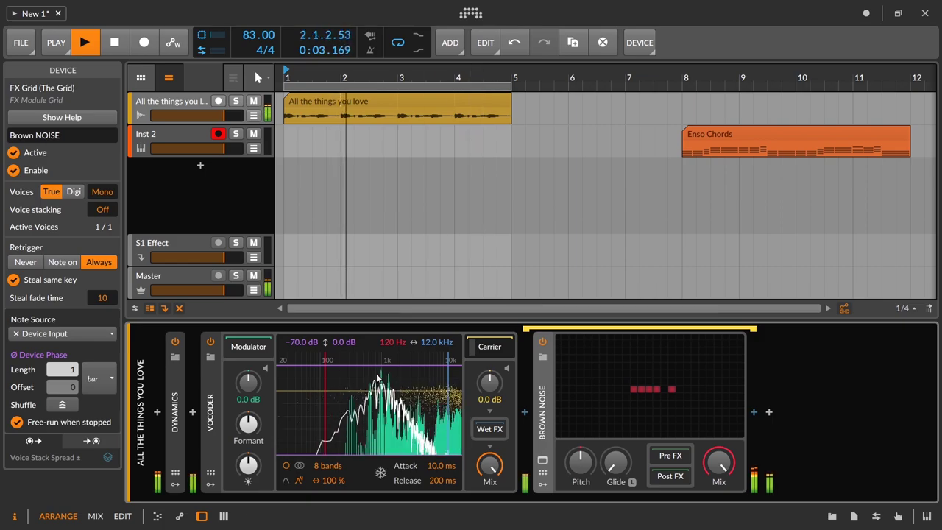
key("space")
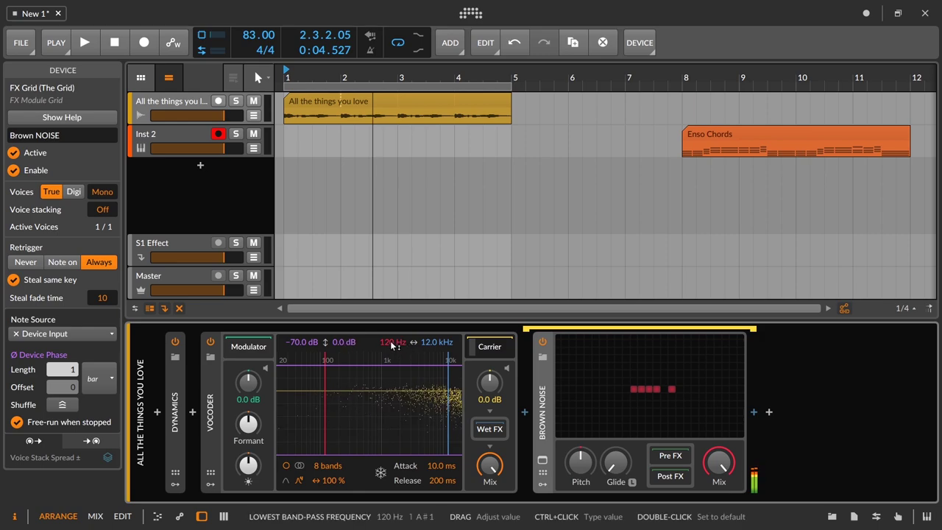
Play the vocal and narrow the Vocoder's band-pass range to a lowest frequency of 480 Hz and a highest of 8.67 kHz
key("space")
mouse_move(388, 350)
left_mouse_down()
mouse_move(388, 317)
mouse_move(389, 328)
mouse_move(424, 330)
mouse_move(436, 367)
mouse_move(387, 341)
mouse_move(387, 324)
left_mouse_up()
mouse_move(436, 341)
left_mouse_down()
mouse_move(437, 323)
mouse_move(393, 346)
left_mouse_up()
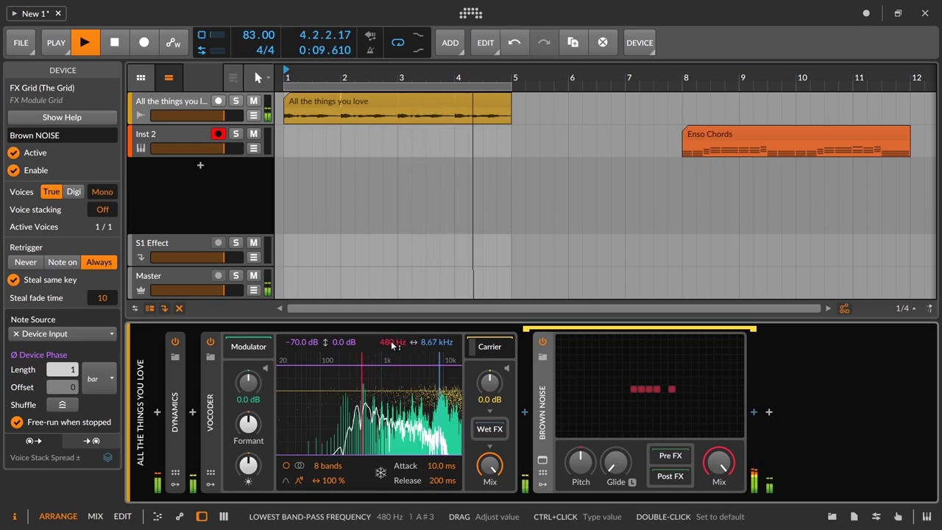
Raise the Vocoder's floor, trying −6.1 dB and −11.9 dB before −10.5 dB, and audition the vocal
left_click_drag(303, 342, 303, 260)
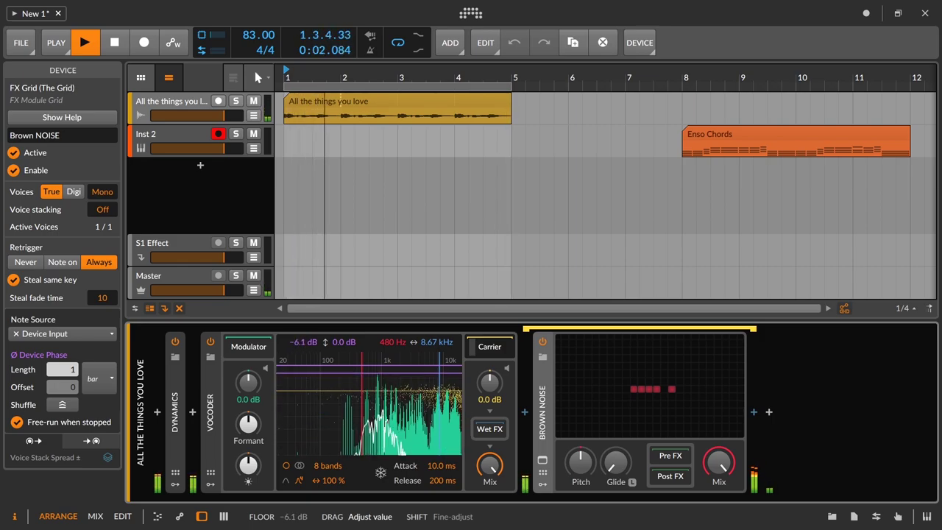
left_click_drag(302, 306, 302, 311)
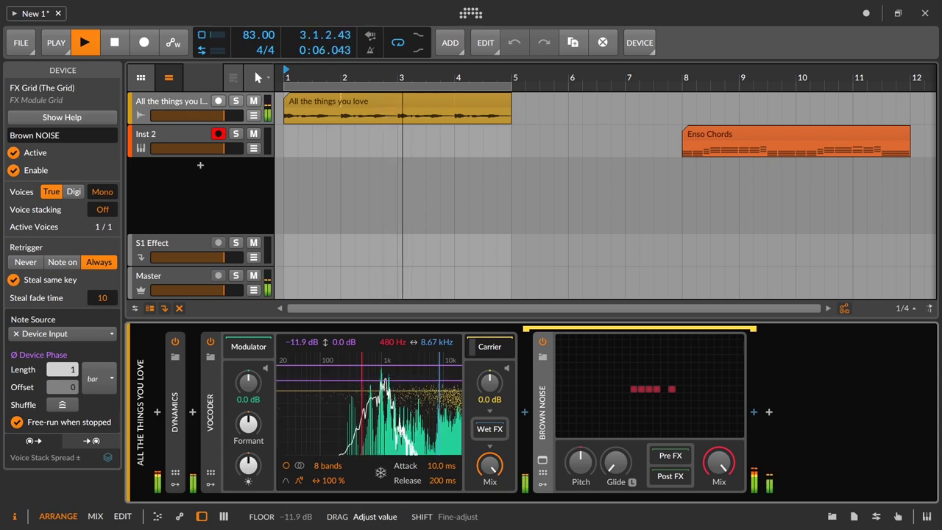
key("space")
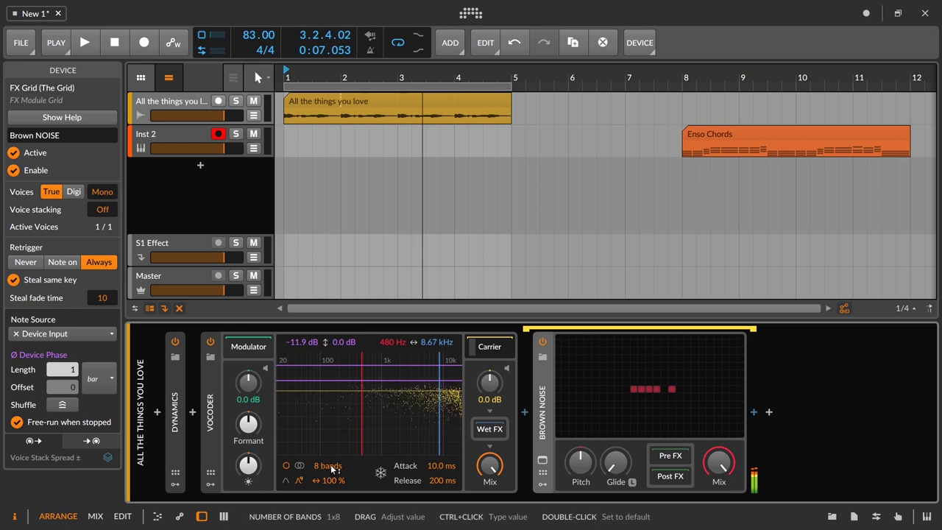
left_click_drag(332, 390, 333, 388)
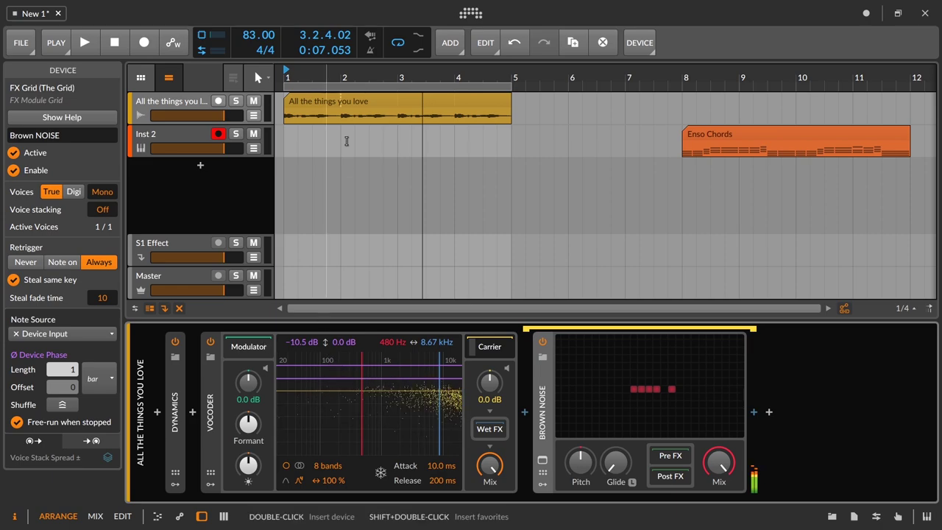
key("space")
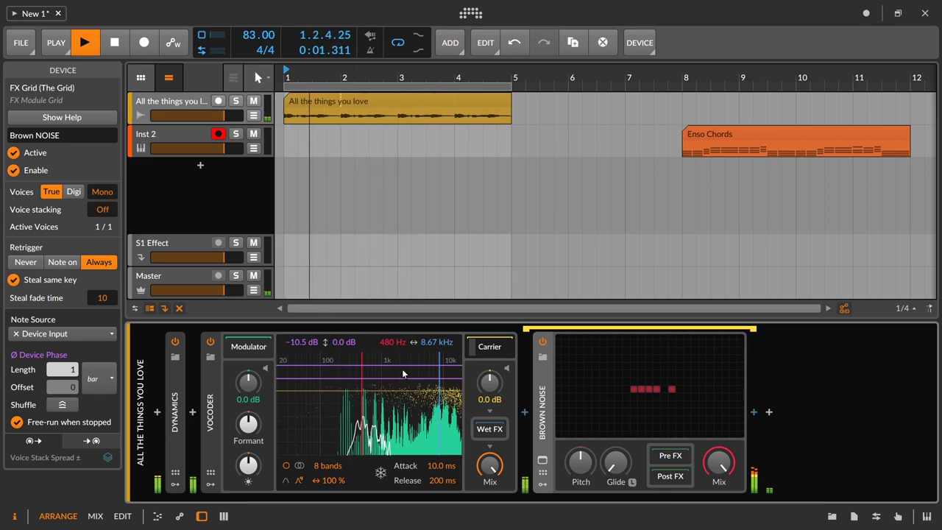
During playback, lower the Vocoder's floor to −50.9 dB and its ceiling to −38.7 dB
left_click_drag(301, 341, 301, 383)
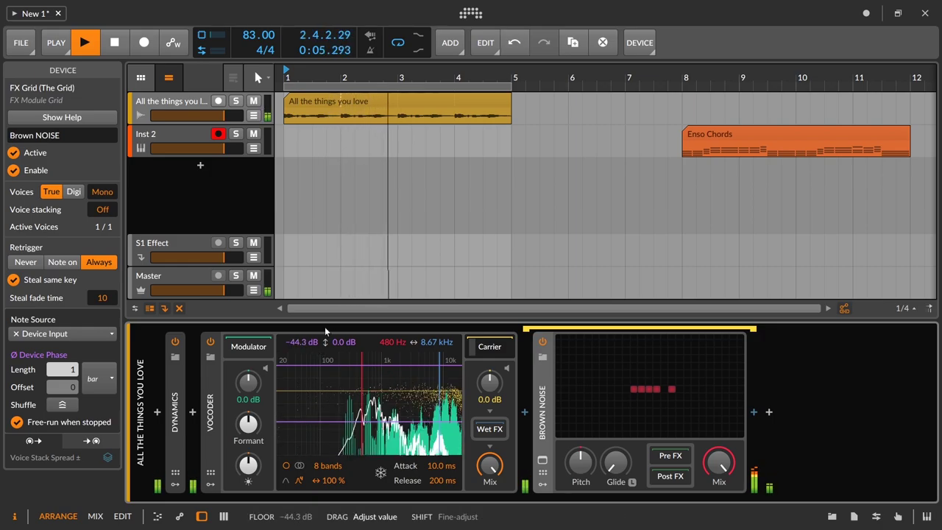
left_click_drag(342, 347, 342, 354)
left_click_drag(348, 342, 348, 369)
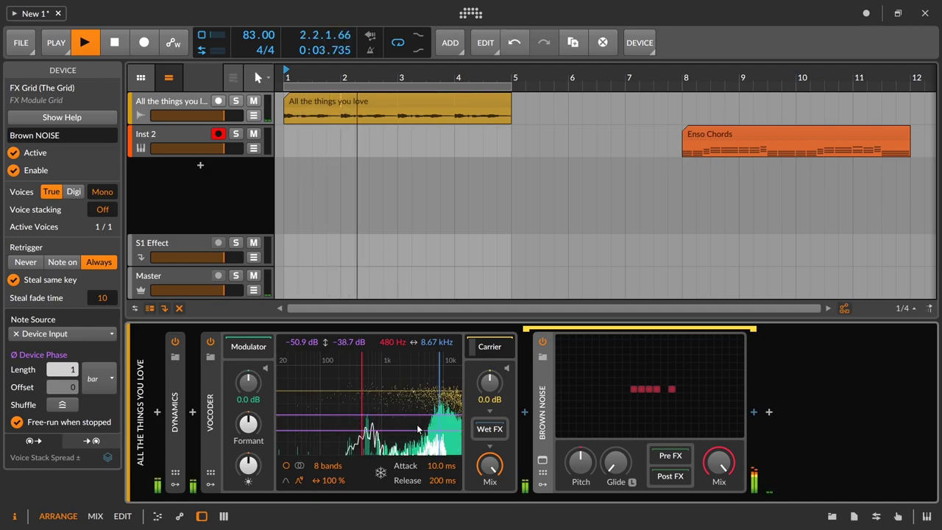
key("space")
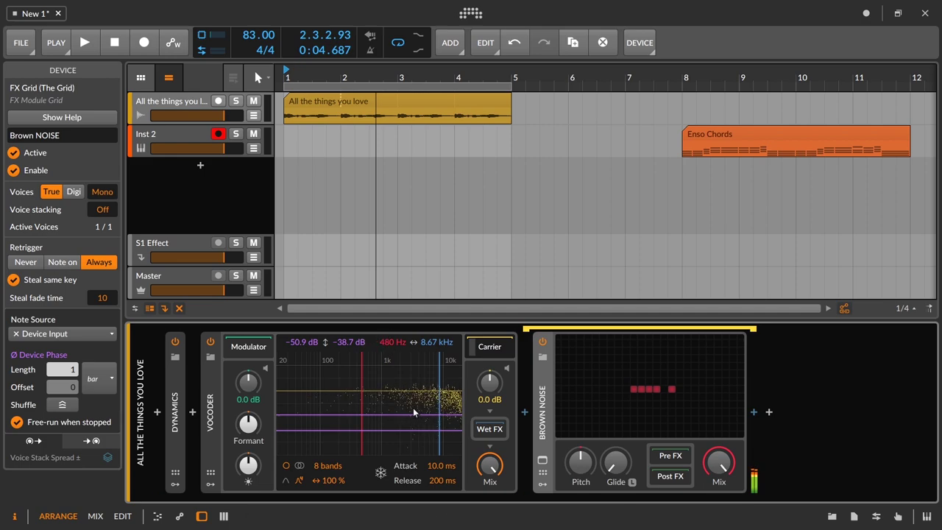
Move the playback start to 1.3 in the vocal clip and audition the Vocoder with floor −57.6 dB and ceiling −2.6 dB
double_click(307, 117)
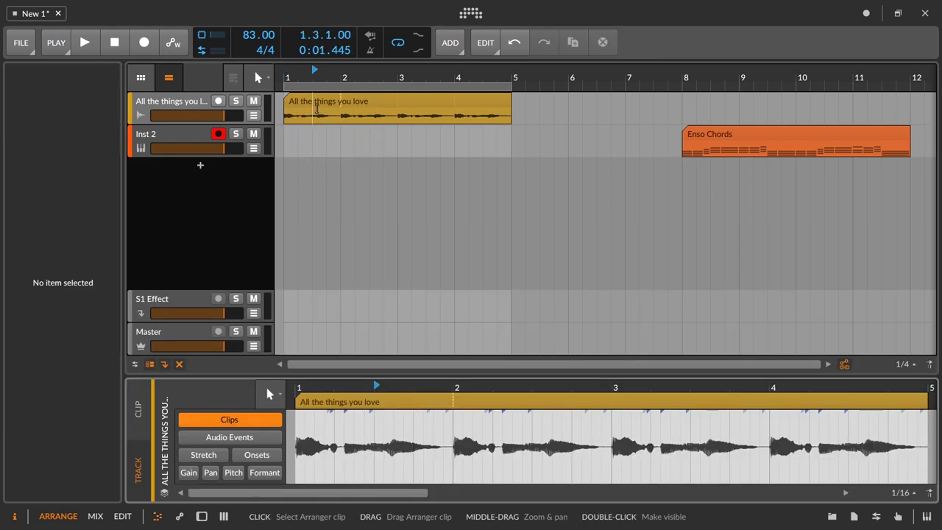
double_click(203, 104)
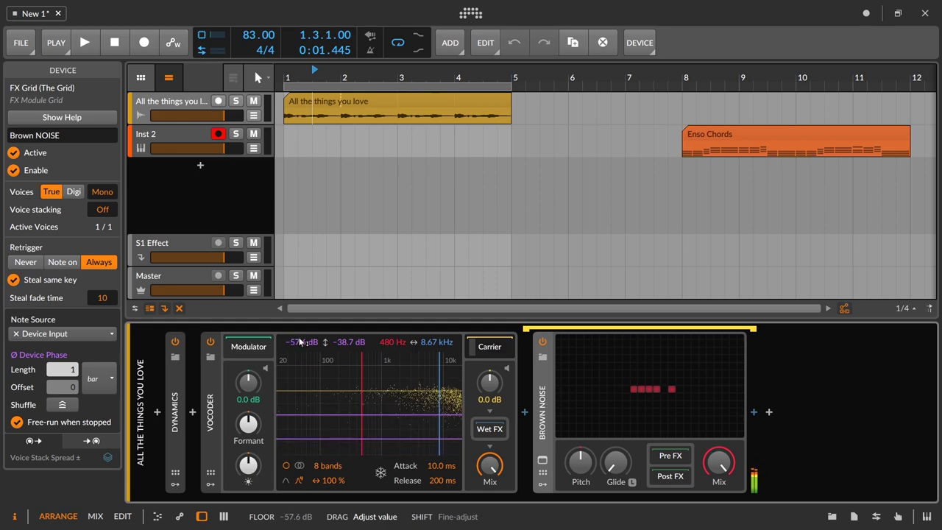
key("space")
left_click_drag(344, 341, 343, 332)
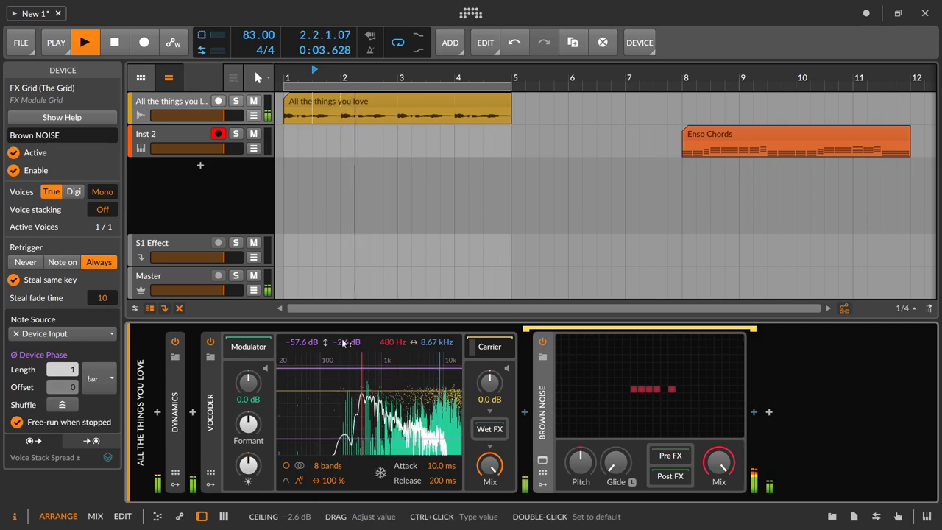
key("space")
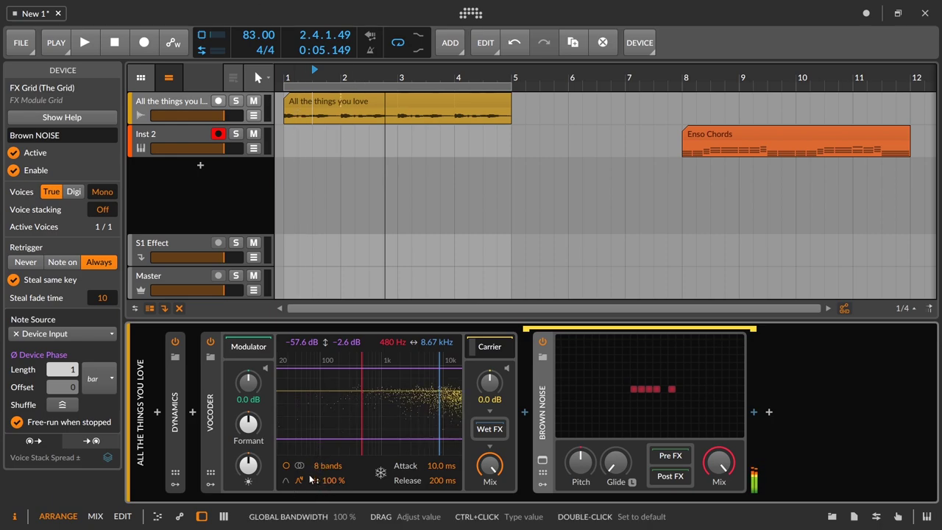
While playing, raise the Vocoder to 48 bands and set its band-pass range from 214 Hz to 3.86 kHz
key("space")
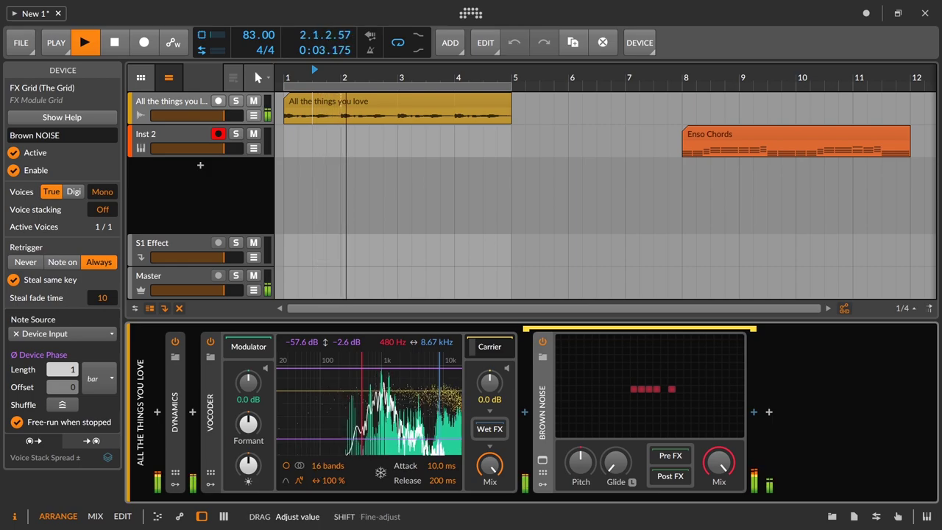
mouse_move(328, 465)
left_mouse_down()
mouse_move(327, 480)
mouse_move(335, 450)
left_mouse_up()
left_click_drag(436, 373, 445, 361)
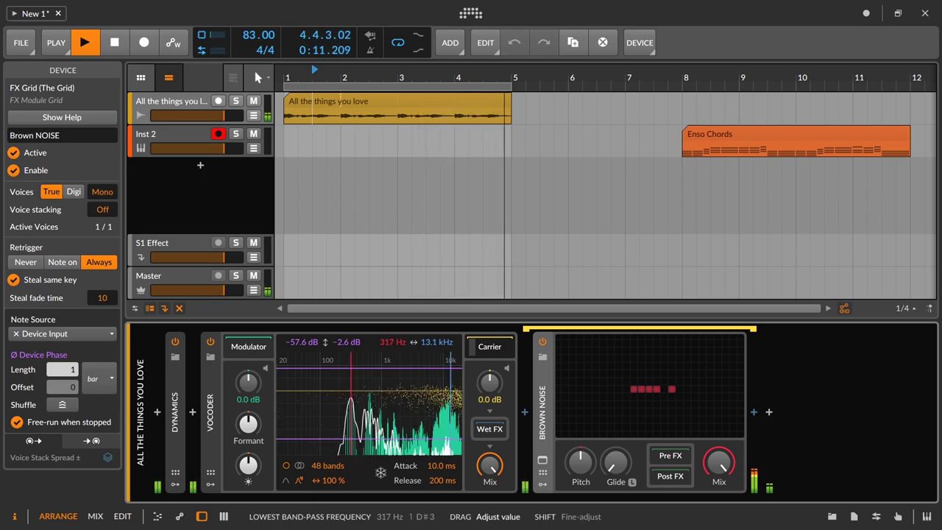
left_click_drag(351, 398, 346, 397)
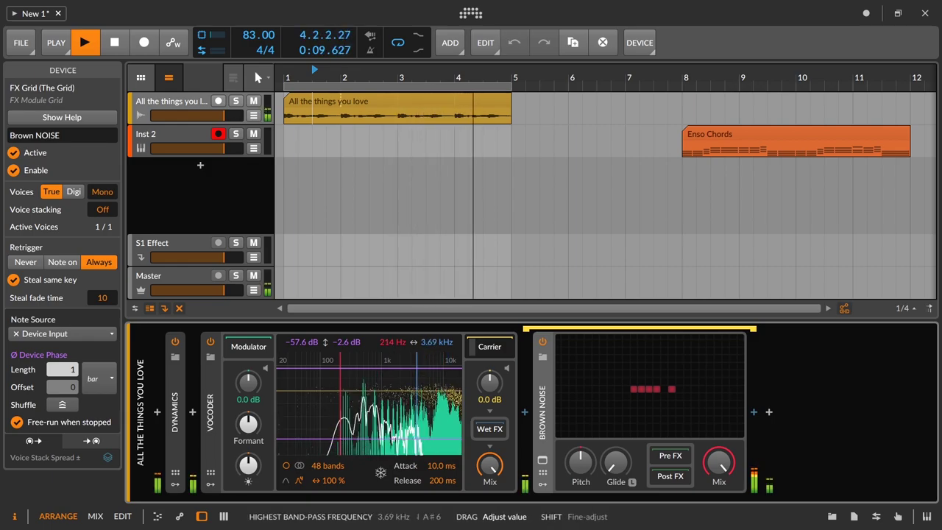
left_click_drag(434, 343, 434, 330)
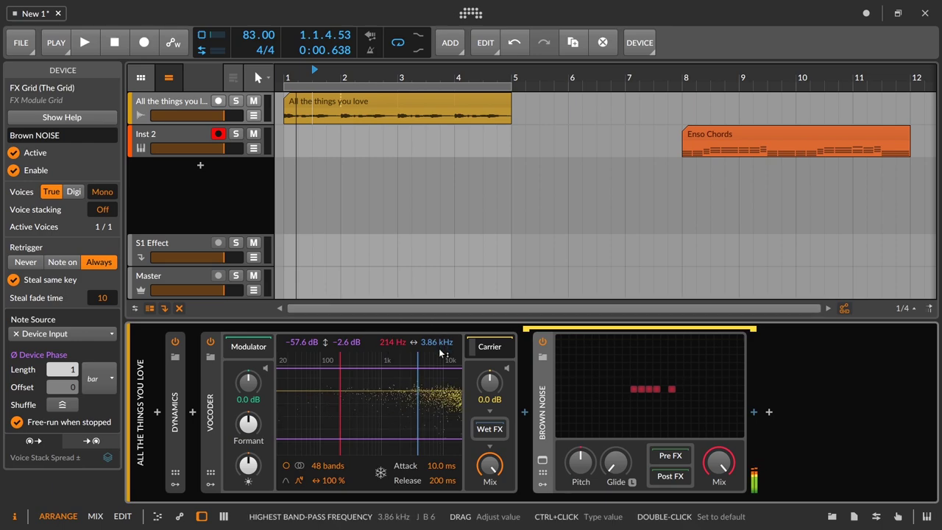
Compare the Vocoder's two filter shapes during playback and set its global bandwidth to 40.7 % with 32 bands
key("space")
left_click(286, 479)
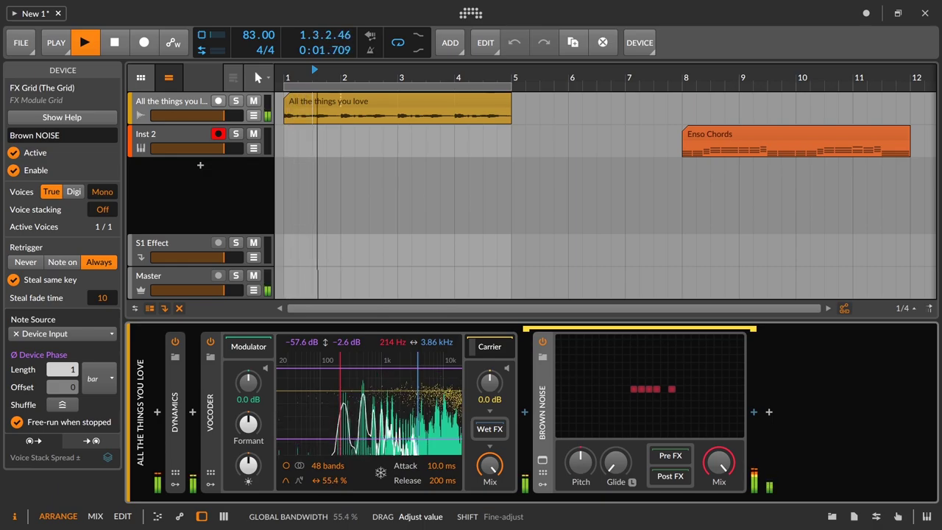
mouse_move(329, 479)
left_mouse_down()
mouse_move(329, 501)
mouse_move(334, 478)
mouse_move(315, 486)
mouse_move(331, 487)
mouse_move(329, 474)
mouse_move(329, 489)
mouse_move(328, 471)
left_mouse_up()
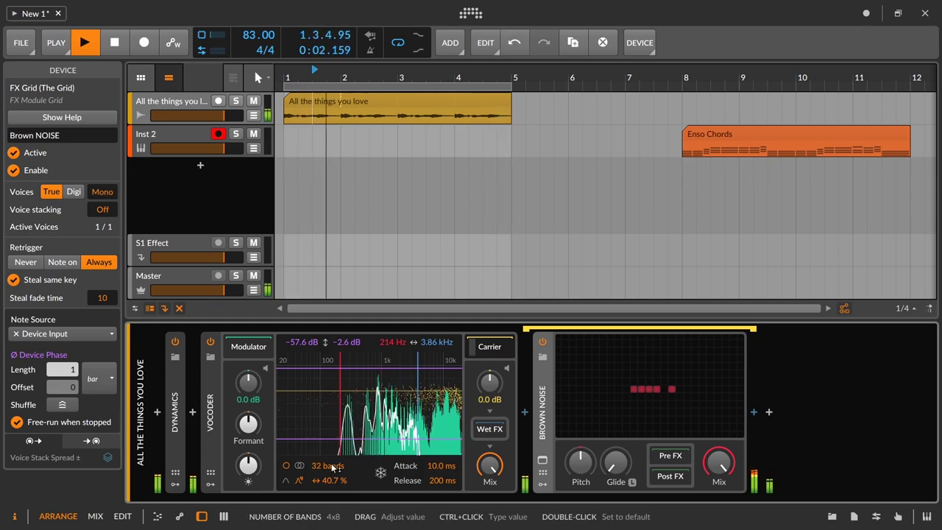
Set the carrier gain to +2.8 dB, try a global bandwidth of 187 % and return it to 40.7 %
left_click_drag(490, 382, 490, 364)
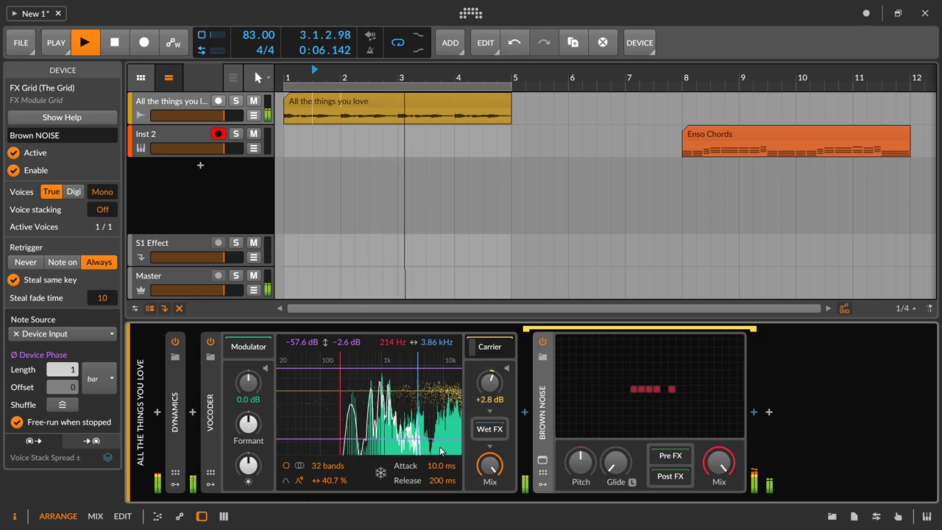
left_click_drag(327, 481, 326, 370)
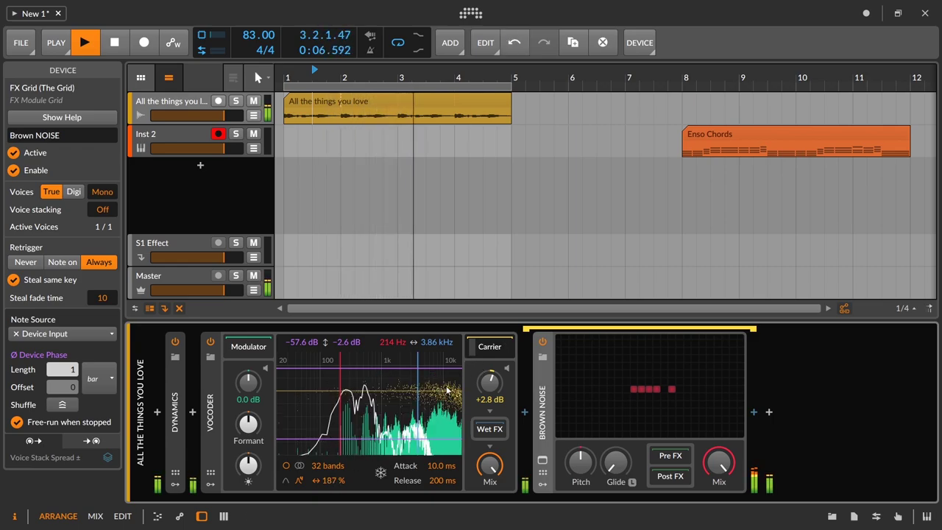
left_click_drag(335, 480, 335, 500)
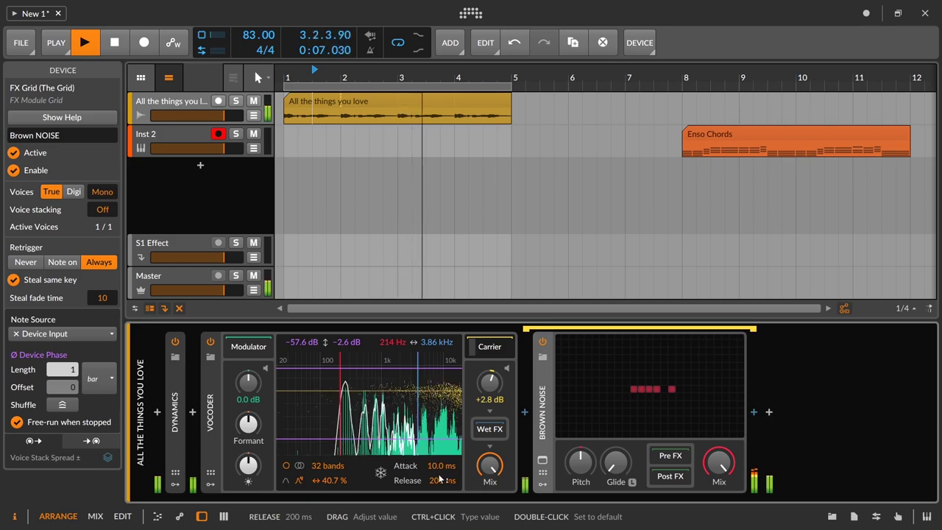
Set the Vocoder's attack to 1.00 ms, audition a release of 2.05 s and reduce the release to 1.15 s
left_click_drag(437, 470, 438, 485)
key("space")
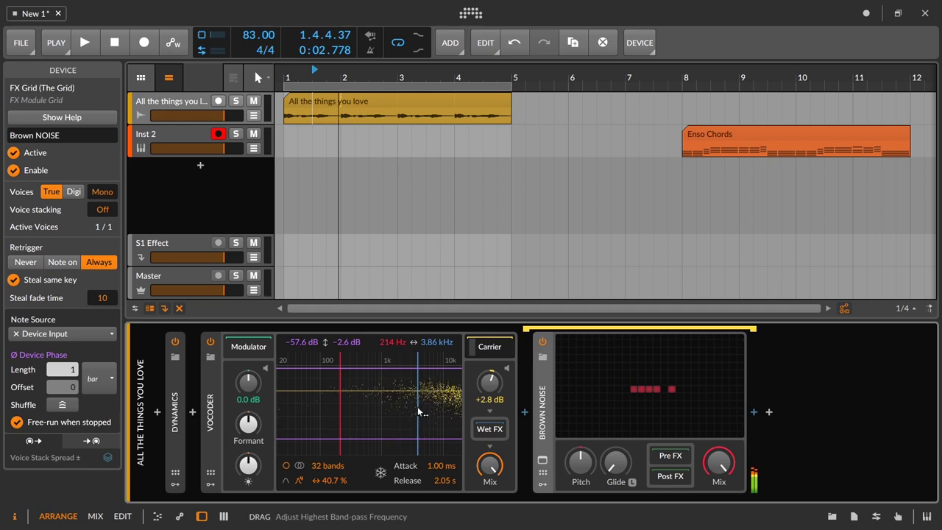
key("space")
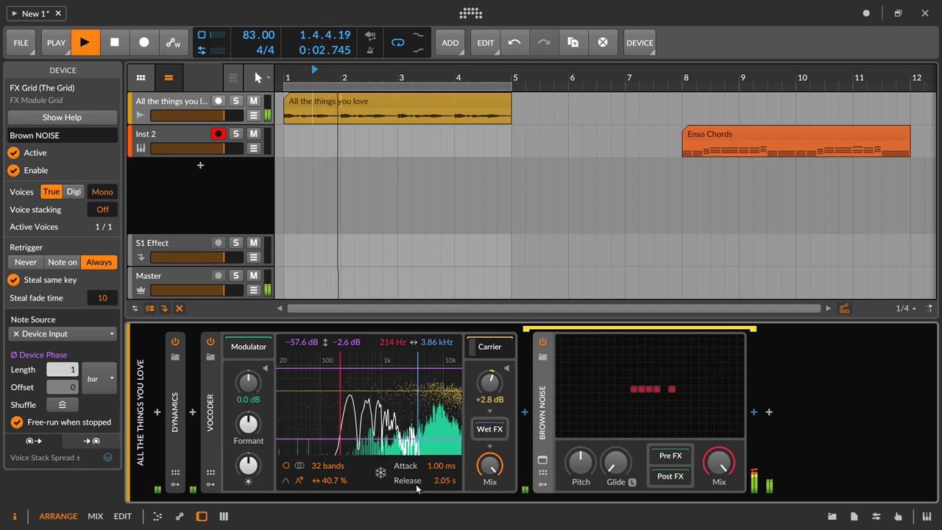
mouse_move(444, 488)
left_mouse_down()
mouse_move(443, 526)
mouse_move(448, 487)
left_mouse_up()
Switch the Vocoder from mono to stereo and set its release to 1.62 s
key("space")
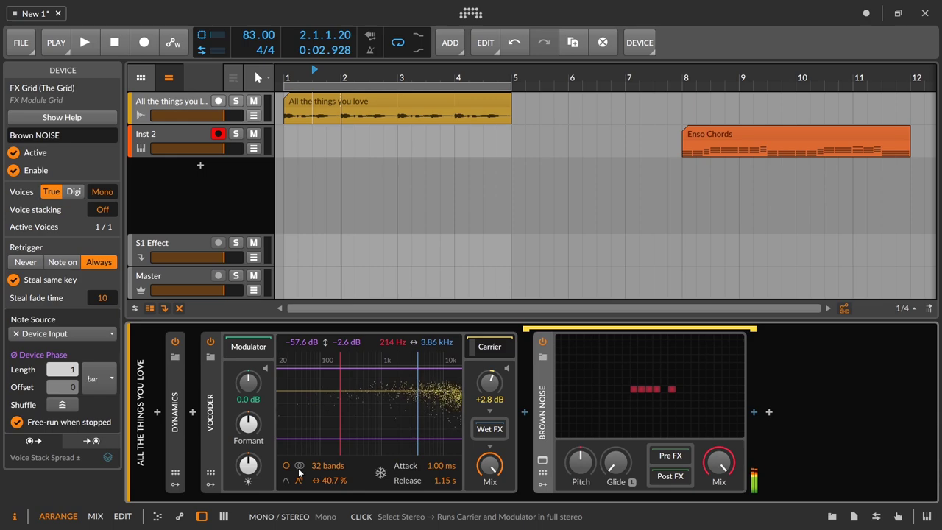
key("space")
left_click_drag(461, 486, 461, 480)
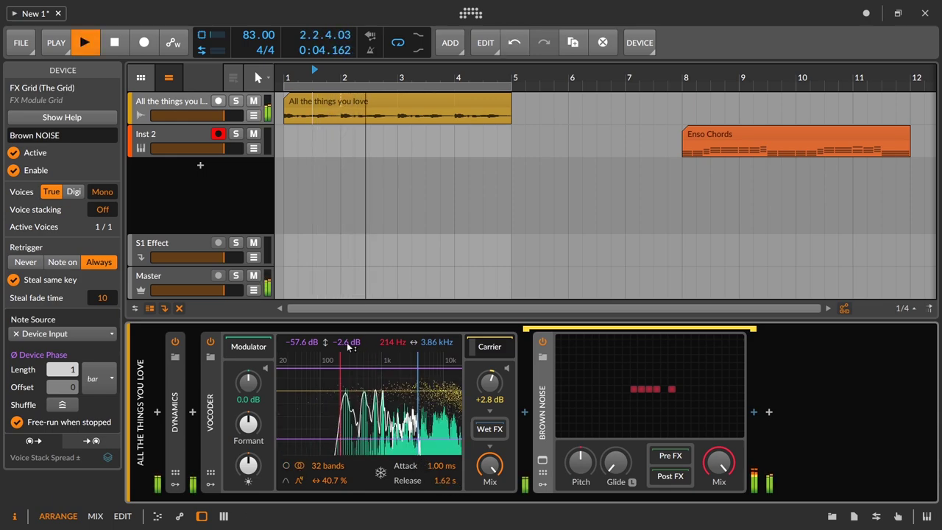
Set the Vocoder's lowest band-pass frequency to 240 Hz, its ceiling to 0.0 dB and its floor to −38.0 dB
left_click_drag(394, 344, 409, 389)
left_click_drag(346, 342, 311, 319)
left_click_drag(347, 427, 347, 413)
Freeze the Vocoder's modulator during playback, then turn the freeze off again and stop
left_click(380, 472)
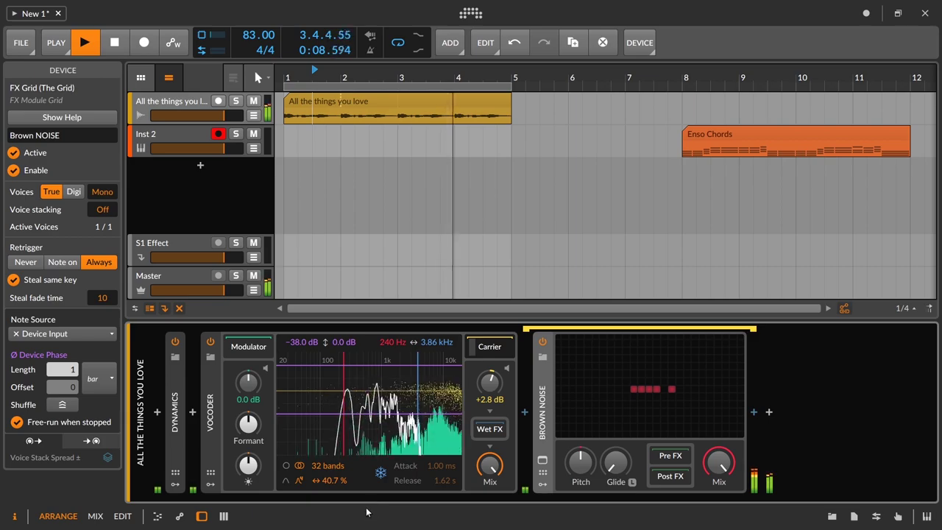
left_click(381, 474)
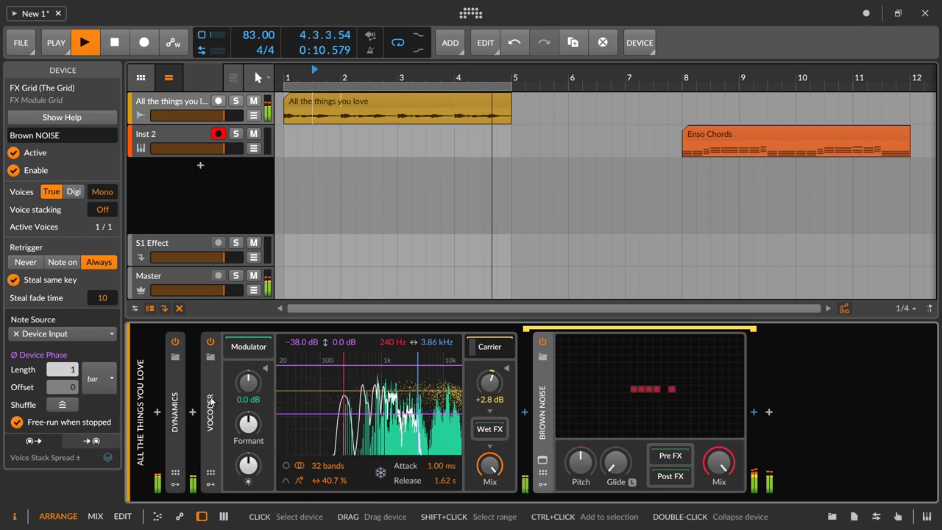
key("space")
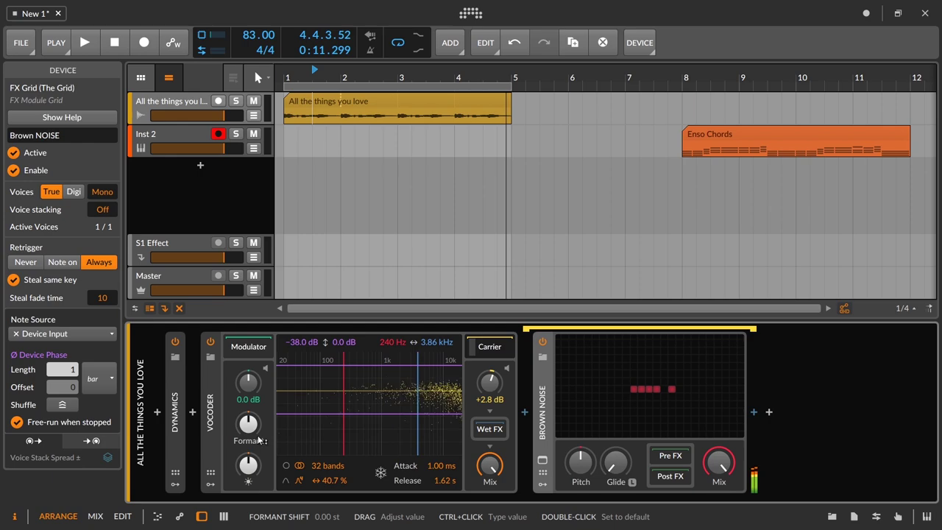
Try different formant shifts on the Vocoder during playback and return the shift to 0.00 st
key("space")
mouse_move(259, 440)
left_mouse_down()
mouse_move(259, 416)
mouse_move(259, 445)
left_mouse_up()
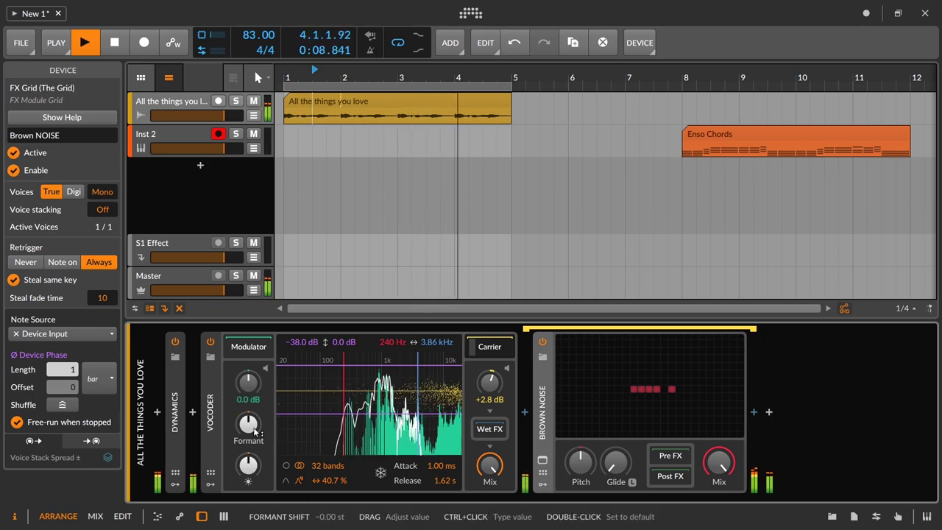
key("space")
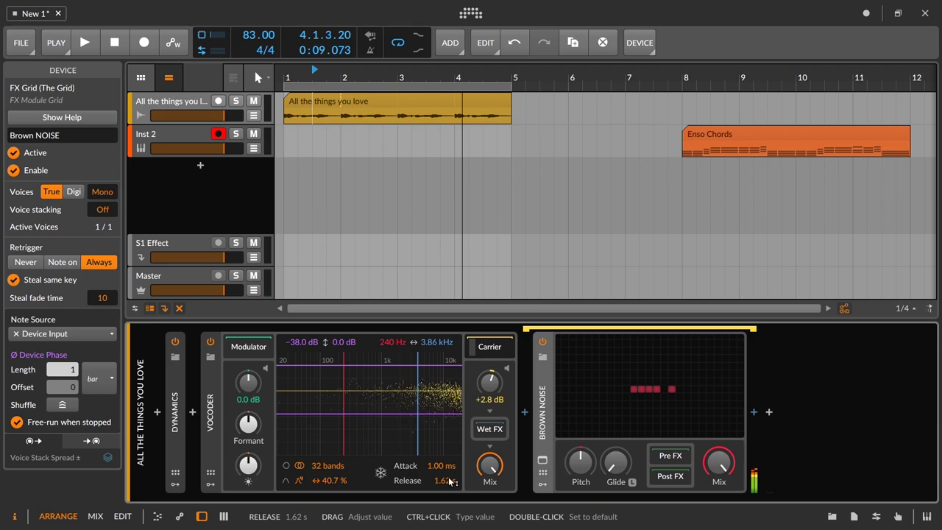
Set the Vocoder's release to 10.0 ms and audition formant shifts with it, ending back at no shift
left_click_drag(450, 481, 450, 500)
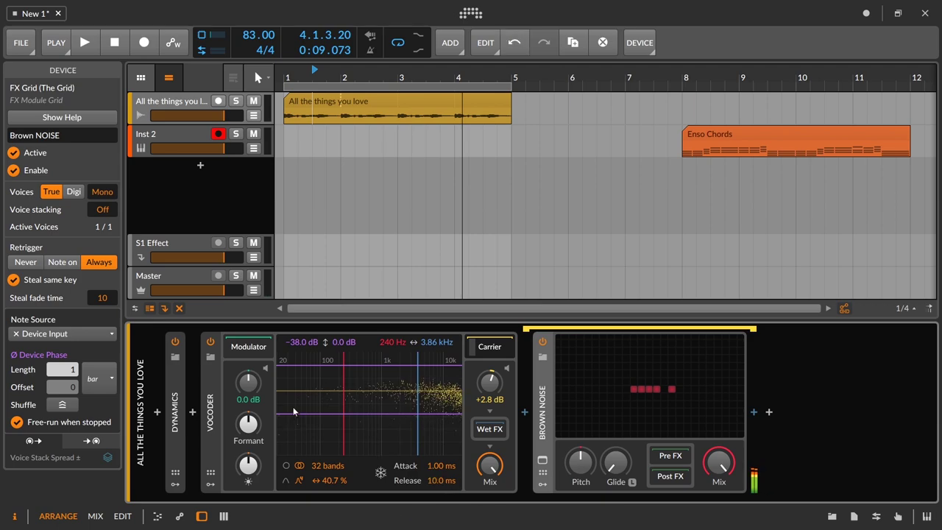
key("space")
left_click_drag(248, 423, 250, 442)
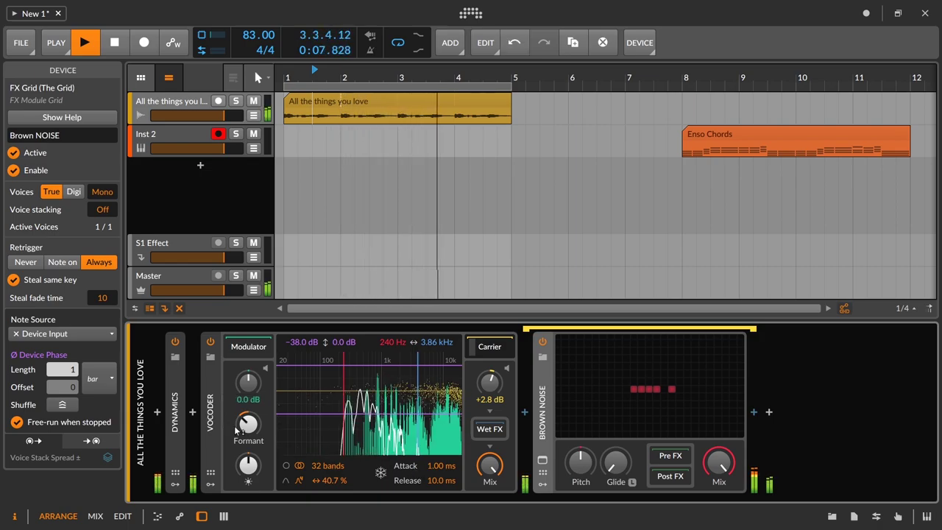
key("space")
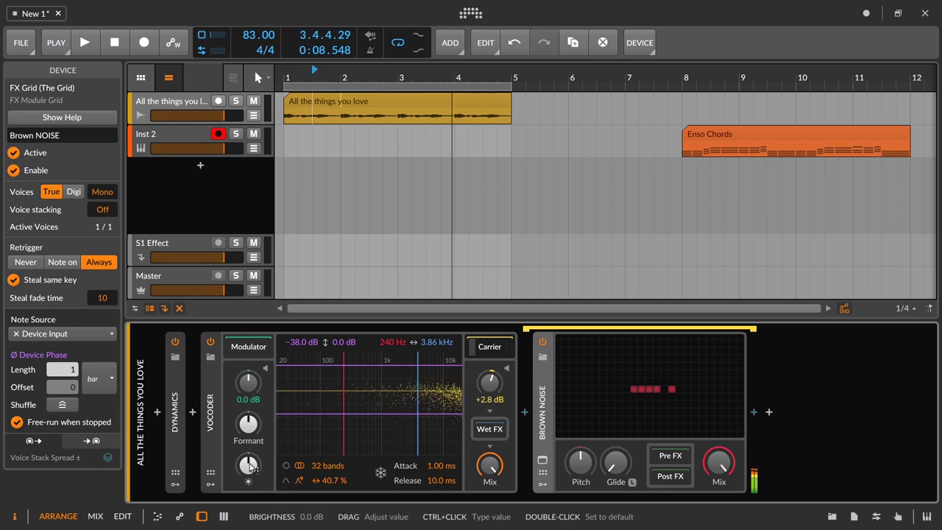
Try different brightness settings on the Vocoder's modulator during playback and return the control to its centre
key("space")
mouse_move(250, 465)
left_mouse_down()
mouse_move(250, 445)
mouse_move(250, 482)
left_mouse_up()
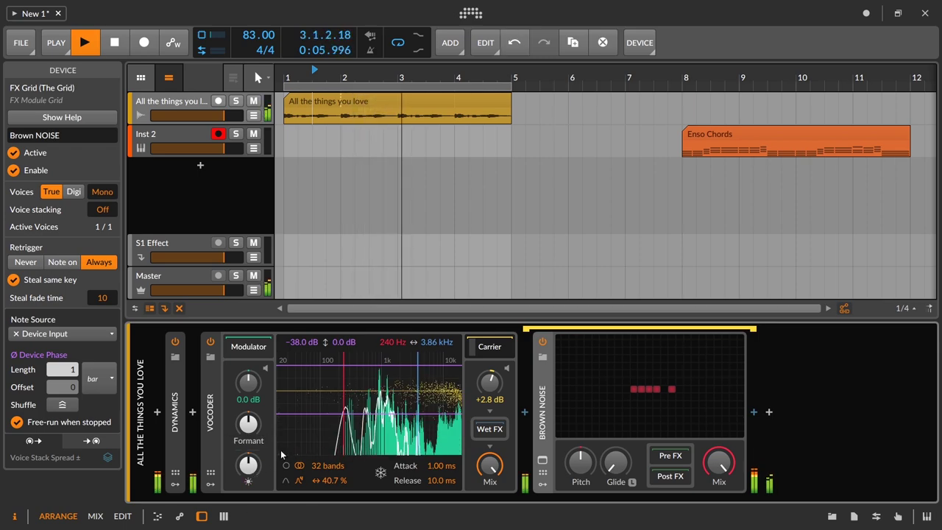
Restart playback and set the Vocoder's attack to 871 ms and its release to 10.0 s
key("space")
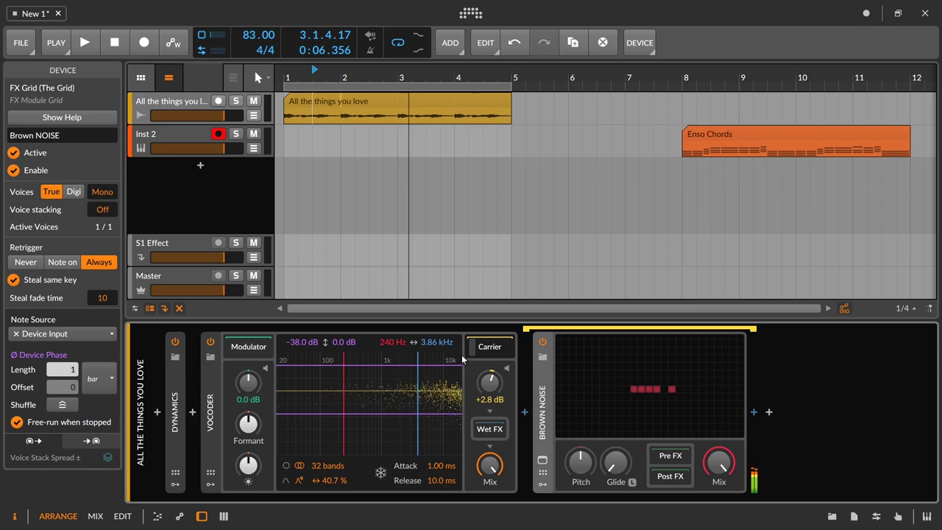
key("space")
left_click_drag(269, 467, 268, 446)
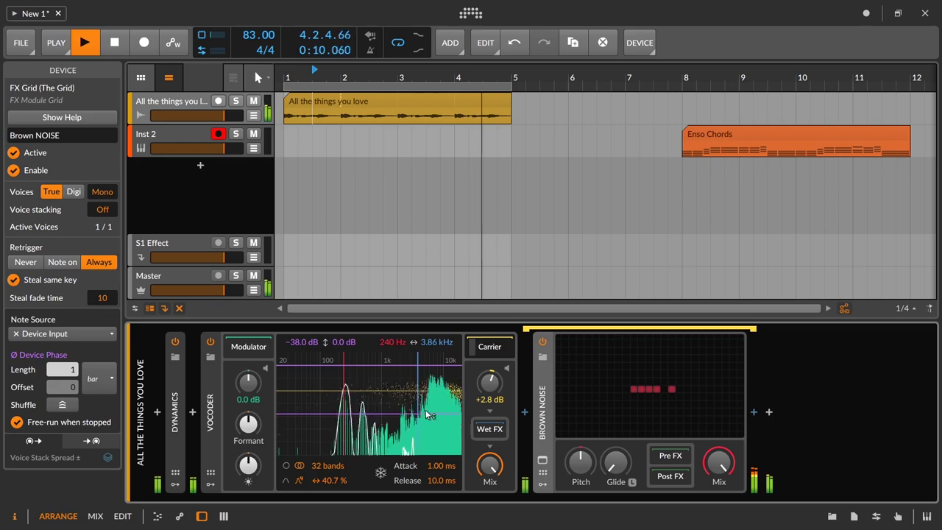
left_click_drag(438, 483, 441, 419)
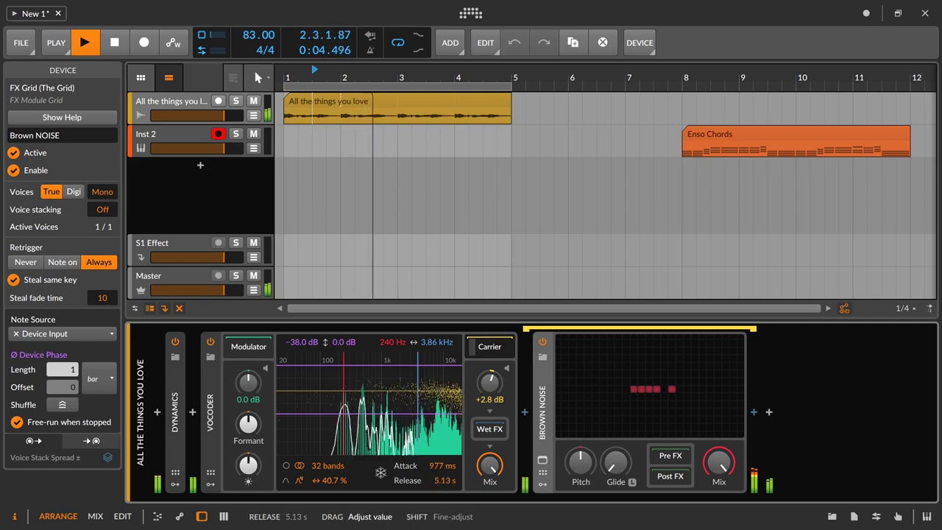
left_click_drag(442, 466, 441, 469)
Lower the formant shift to about -11.76 st and, after trying -7.5 dB, set the brightness to +8.0 dB
left_click_drag(248, 423, 247, 463)
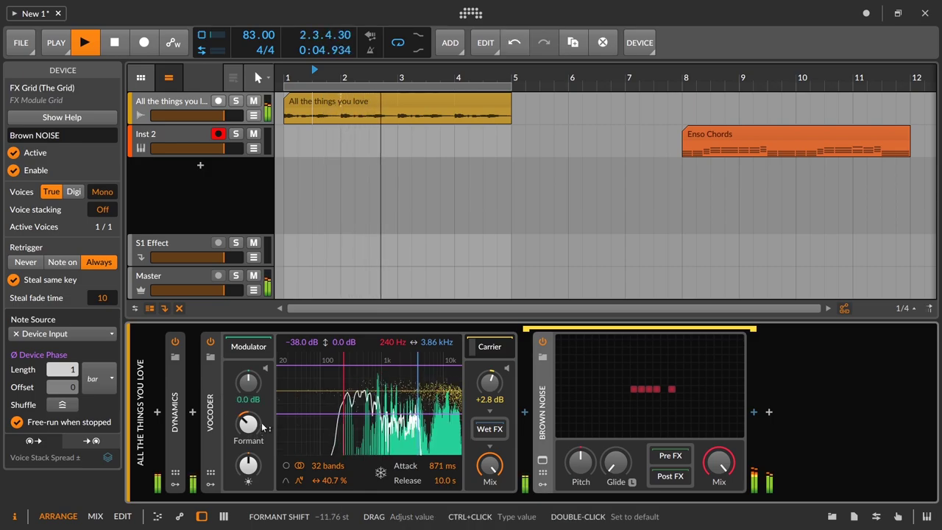
left_click_drag(247, 463, 248, 471)
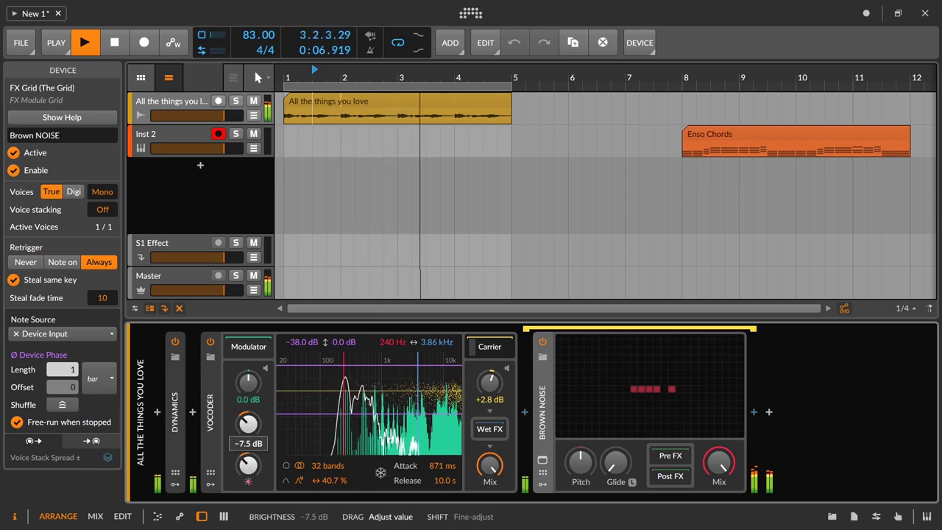
left_click_drag(248, 423, 248, 425)
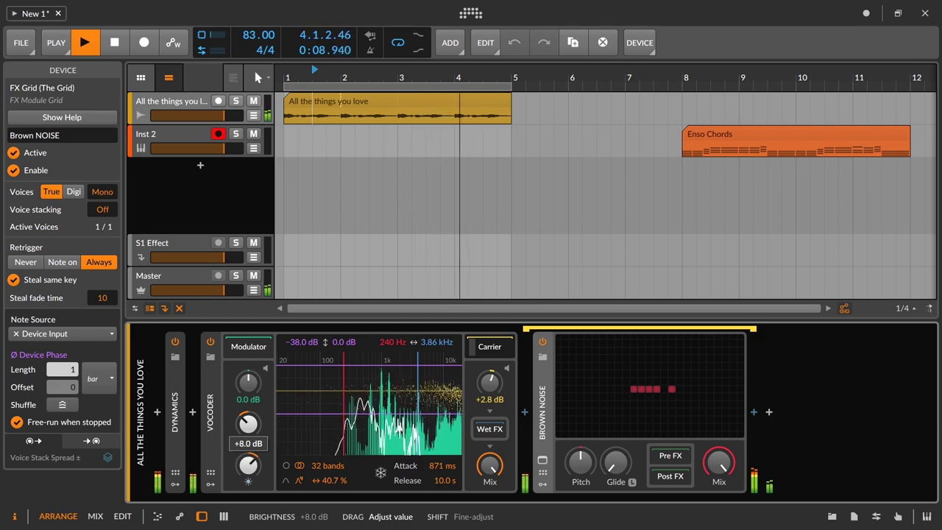
left_click_drag(248, 464, 248, 466)
Set the Vocoder to 80 bands with 36.9 % bandwidth and raise the carrier gain to +5.5 dB
mouse_move(319, 467)
left_mouse_down()
mouse_move(319, 450)
mouse_move(327, 475)
mouse_move(327, 443)
mouse_move(327, 468)
left_mouse_up()
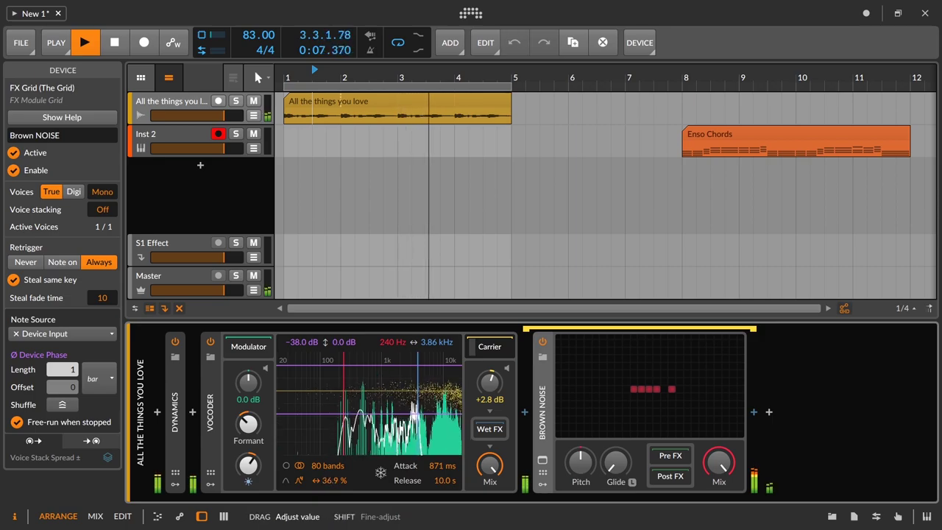
left_click_drag(488, 382, 488, 371)
Lower the Vocoder's ceiling to -1.1 dB and widen its band-pass range to 112 Hz through 9.73 kHz
left_click_drag(420, 365, 418, 378)
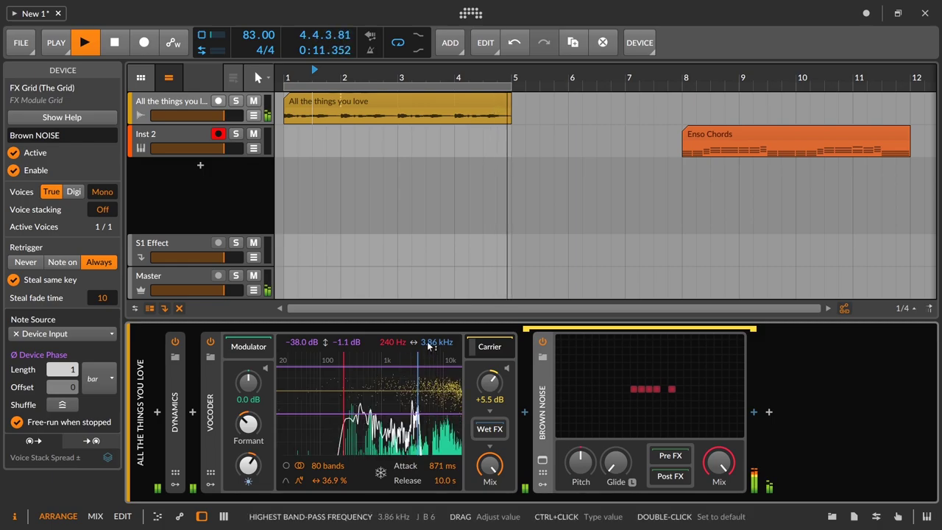
left_click_drag(430, 344, 429, 329)
left_click_drag(432, 374, 442, 374)
left_click_drag(401, 349, 401, 357)
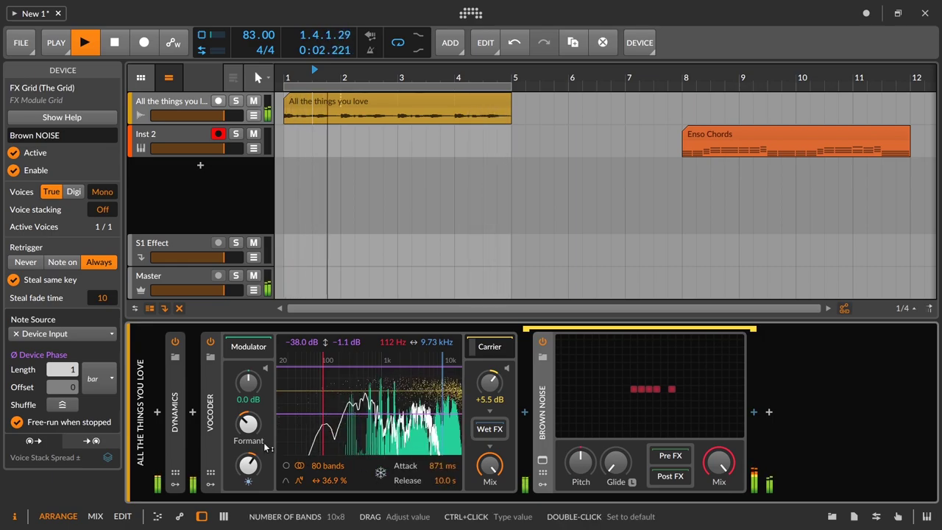
Audition a formant shift of about -17.52 st on the Vocoder and stop playback
left_click_drag(259, 429, 258, 442)
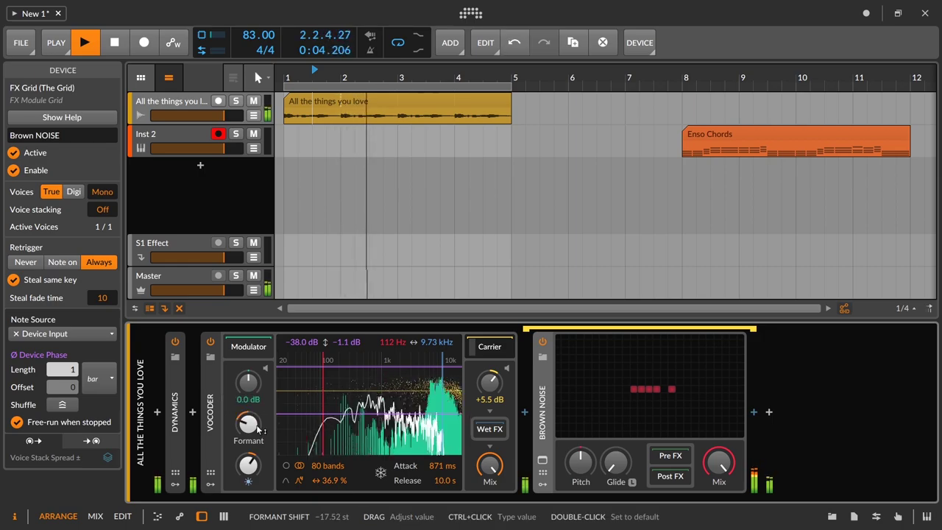
key("space")
double_click(259, 429)
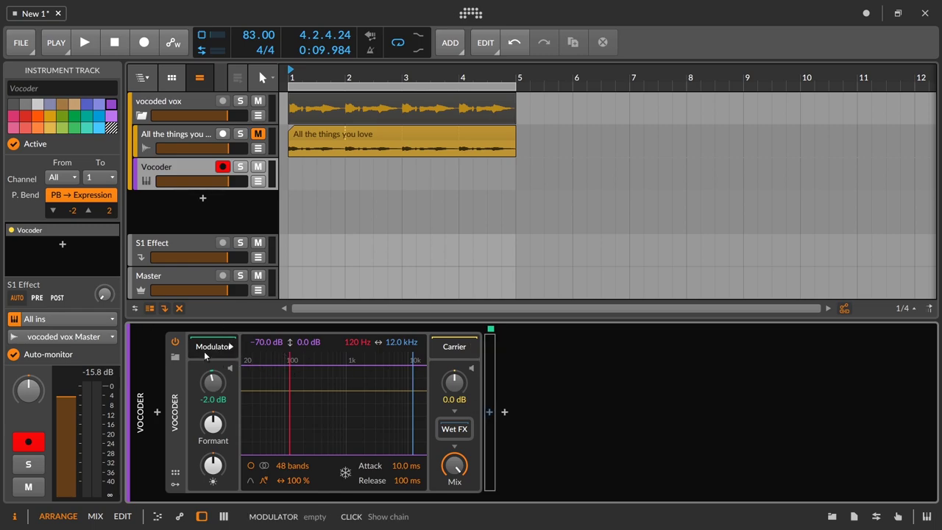
Insert an Audio Receiver into the modulator chain of the Vocoder on the Vocoder track
left_click(490, 417)
type("a")
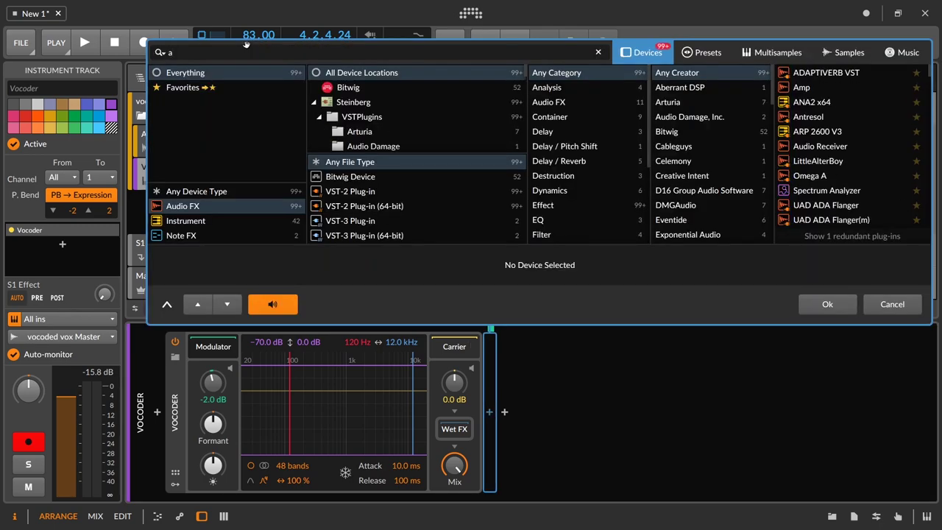
type("udio")
left_click(808, 72)
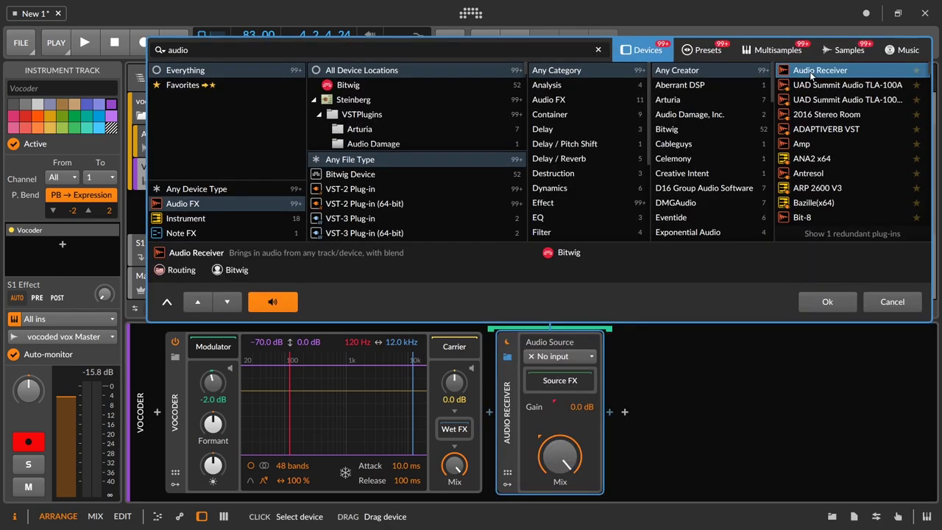
left_click(817, 300)
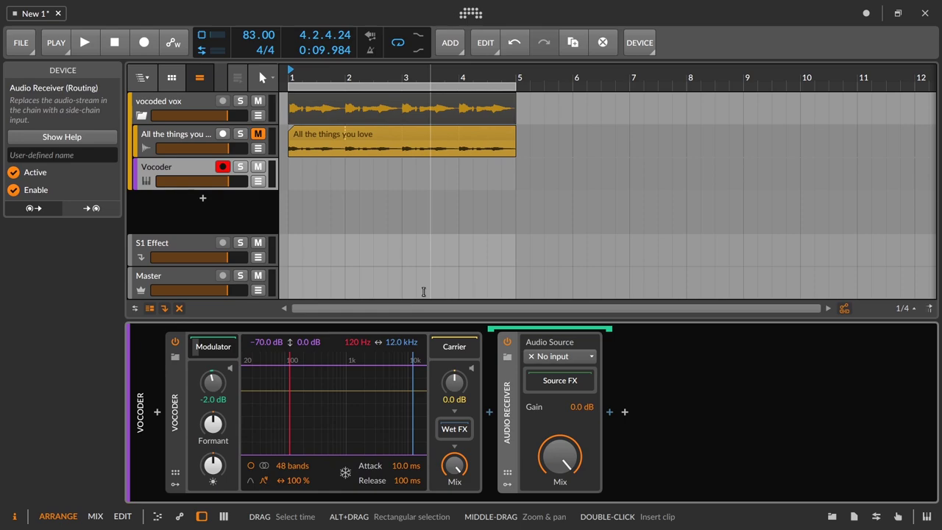
Set the modulator Audio Receiver's source to All the things you love (PRE)
left_click(570, 356)
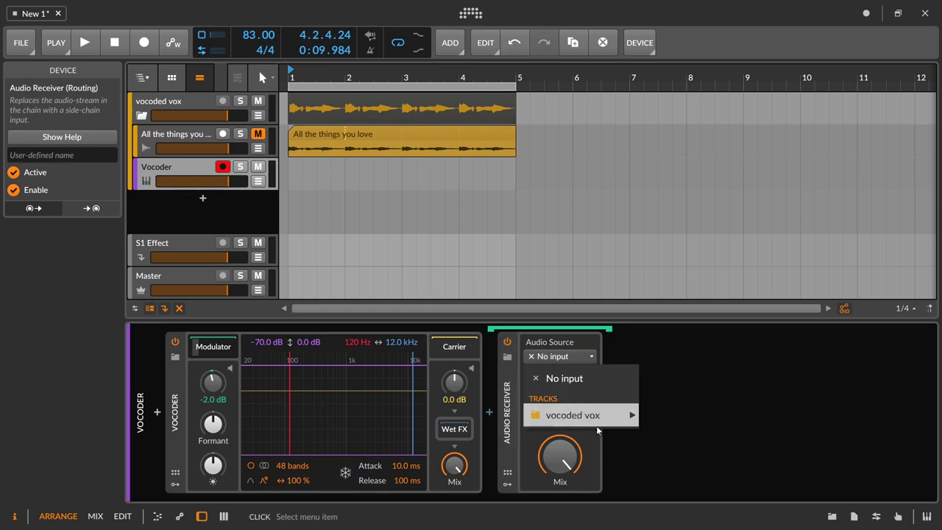
mouse_move(695, 425)
left_click(634, 415)
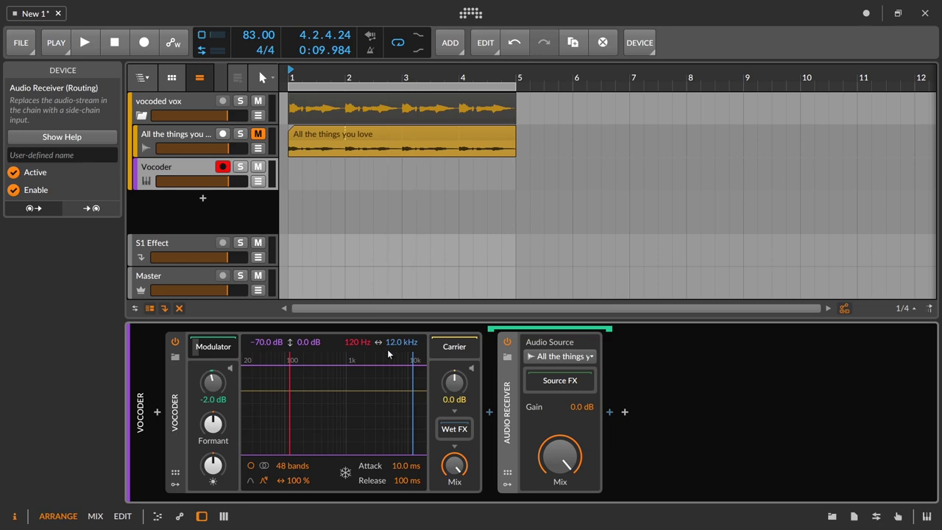
Start playback to check the modulator signal and reset the modulator gain to 0.0 dB
key("space")
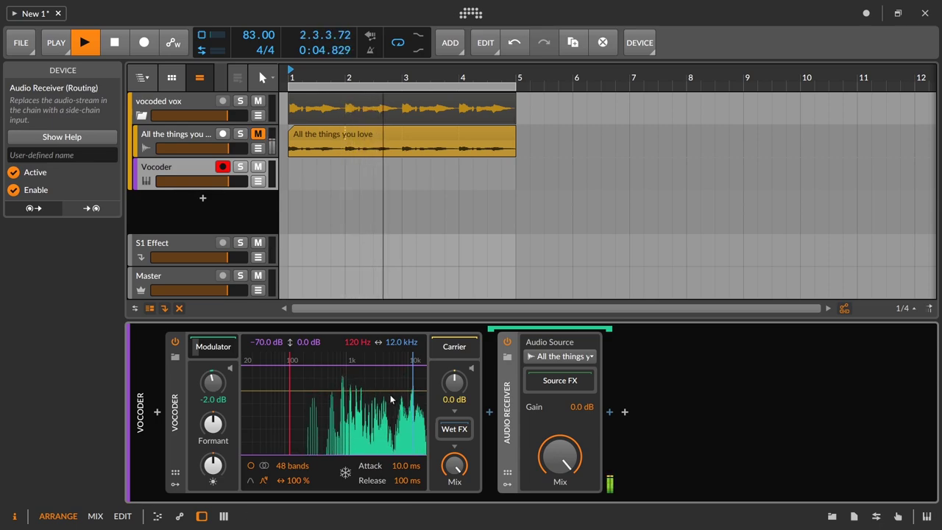
double_click(213, 381)
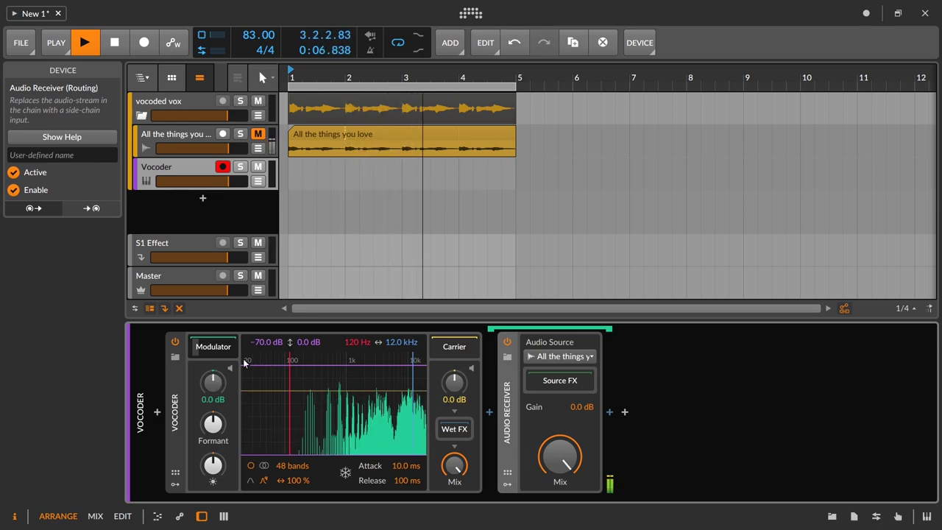
left_click(231, 369)
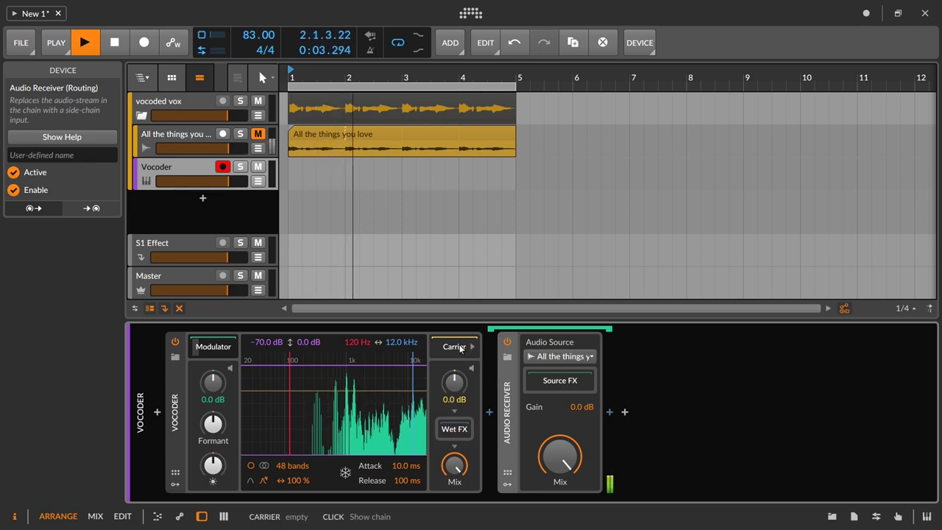
Stop playback and insert an Audio Receiver into the Vocoder's empty carrier chain
key("Delete")
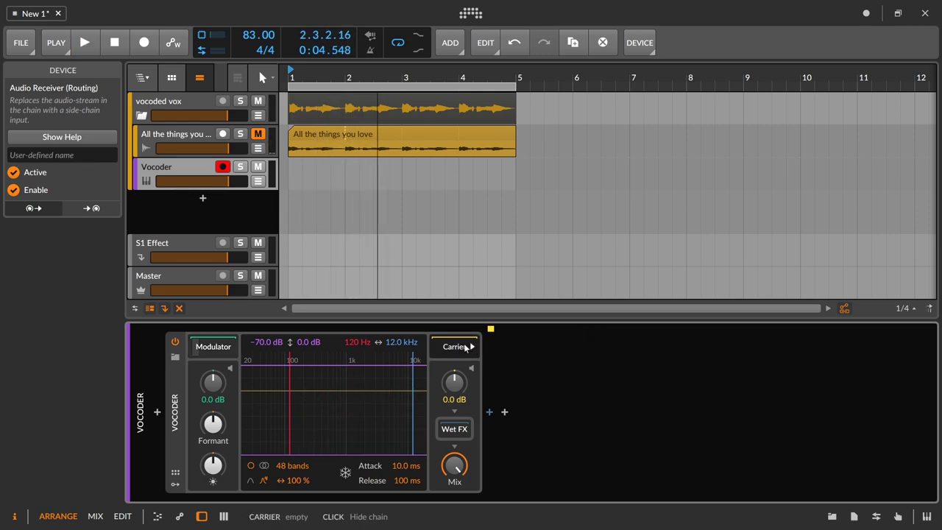
left_click(490, 410)
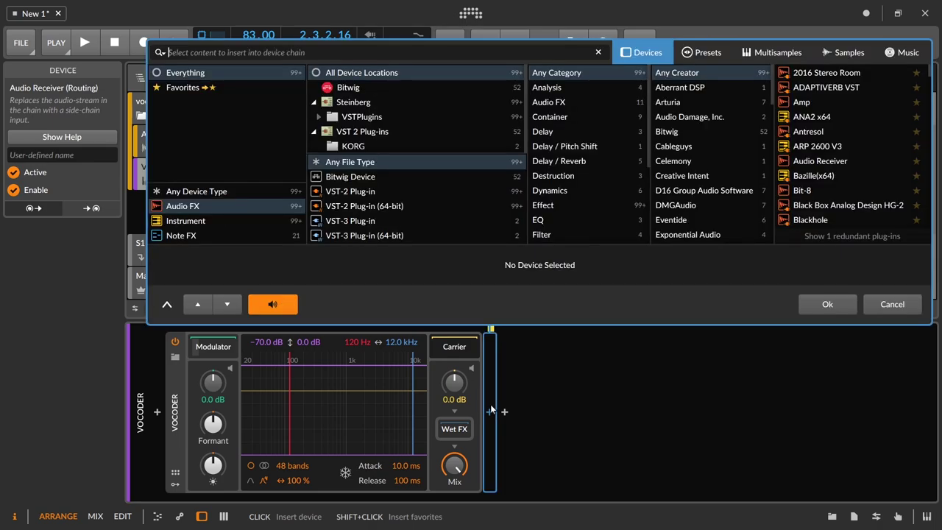
type("audio")
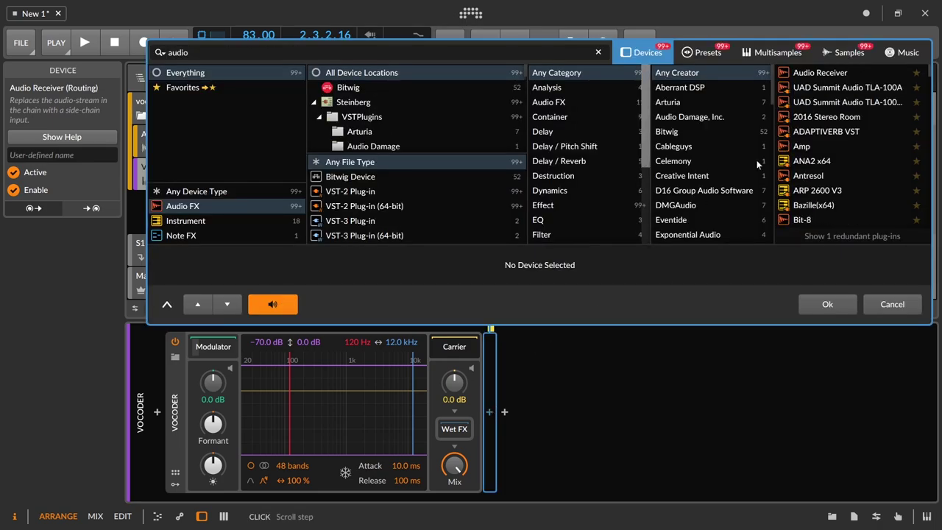
left_click(819, 72)
left_click(830, 303)
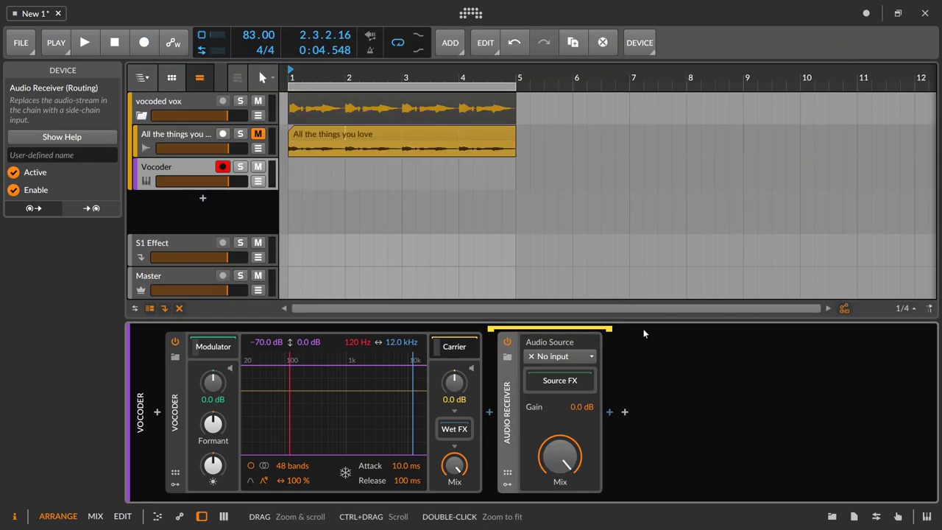
Set the carrier Audio Receiver's source to All the things you love (PRE) and audition the result
left_click(559, 356)
mouse_move(584, 415)
mouse_move(697, 427)
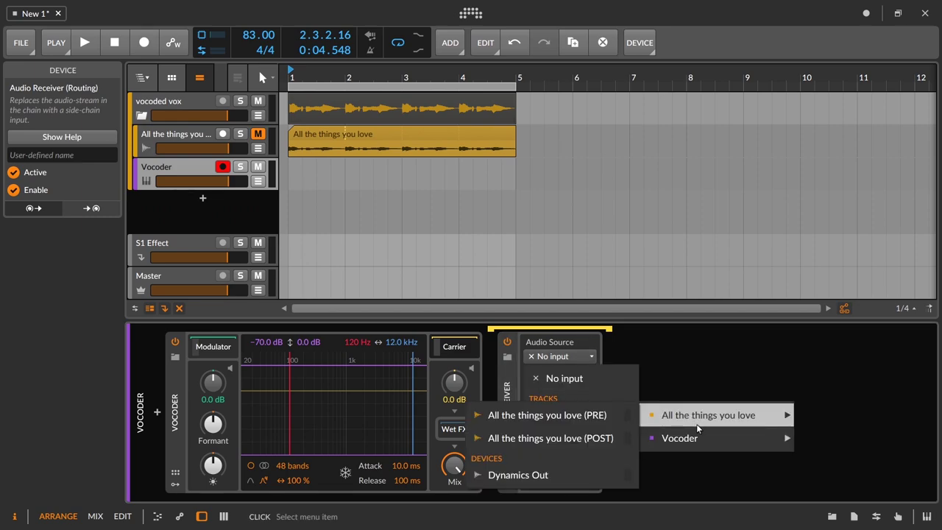
left_click(622, 415)
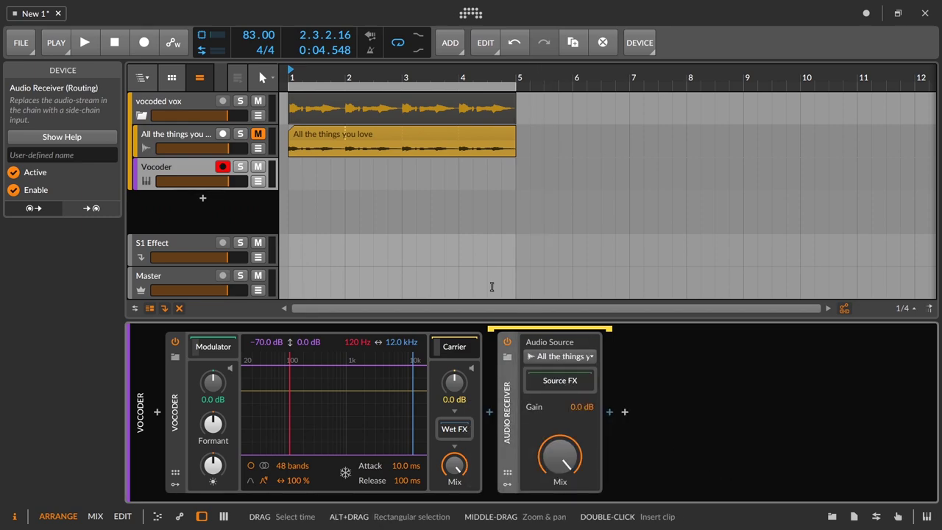
key("space")
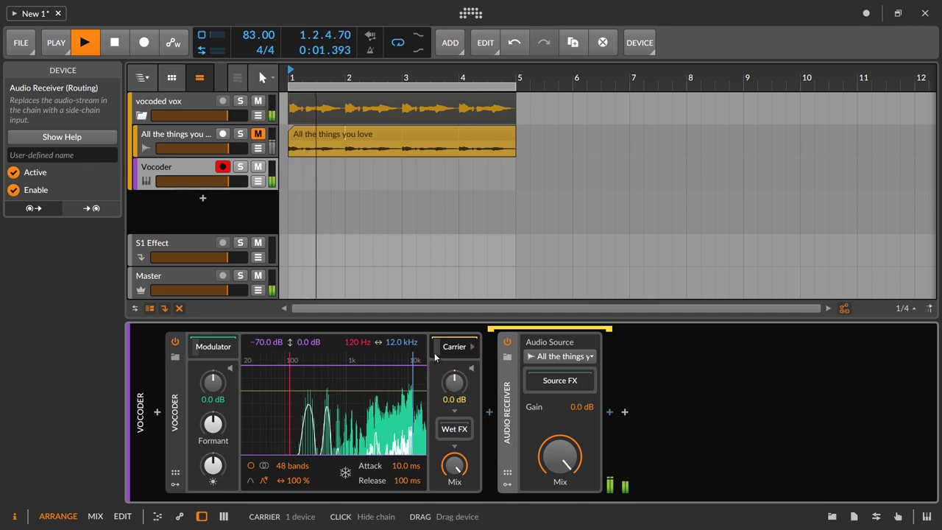
key("space")
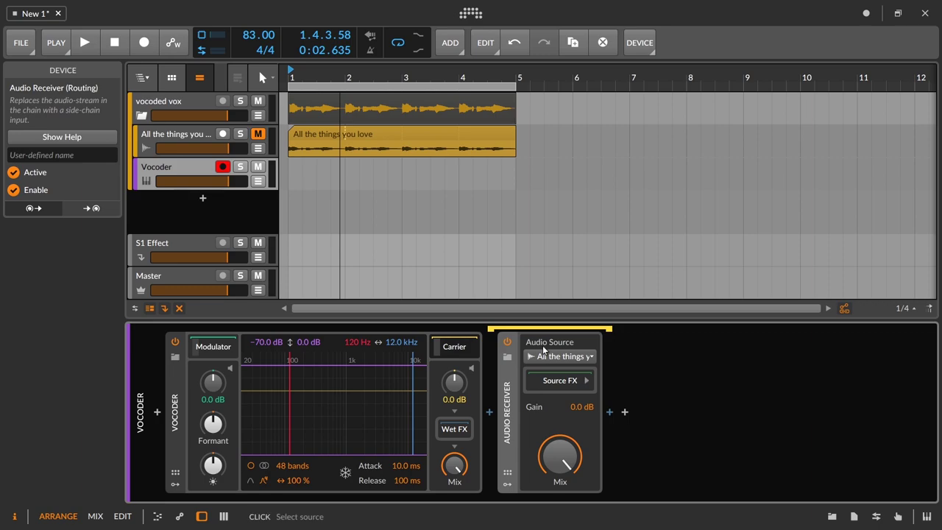
During playback, set the Vocoder to 80 bands, the plain bell filter shape and 85.2 % bandwidth, trying brightness and formant changes
key("space")
left_click_drag(292, 464, 292, 441)
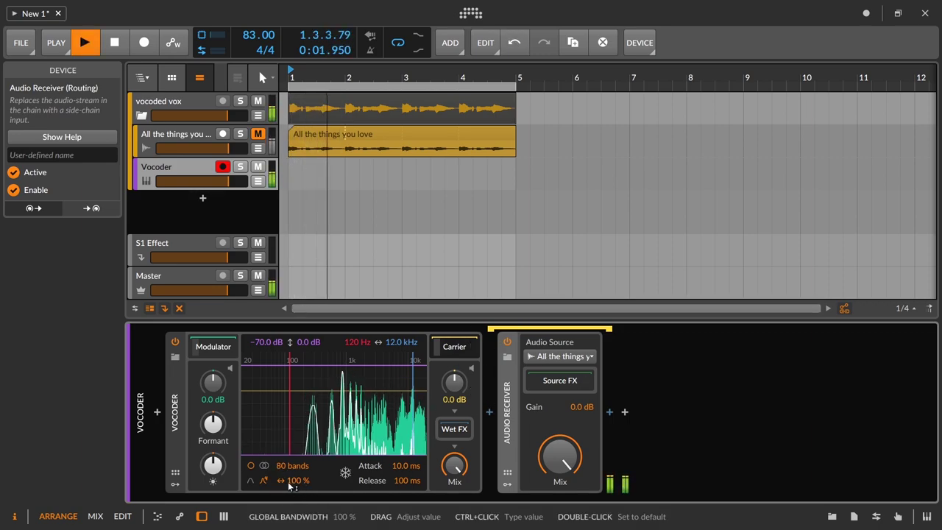
left_click_drag(294, 479, 294, 408)
left_click(251, 480)
left_click_drag(294, 479, 213, 463)
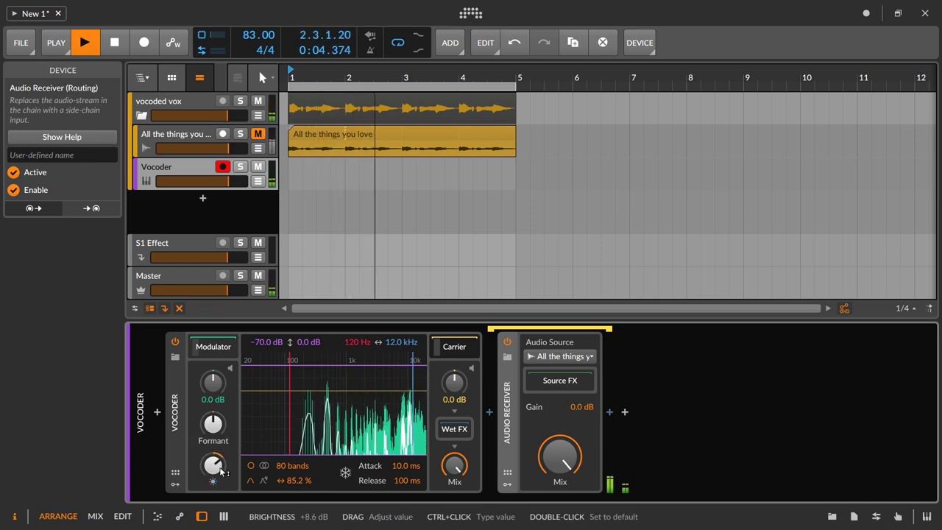
mouse_move(213, 423)
left_mouse_down()
mouse_move(213, 453)
mouse_move(213, 397)
mouse_move(213, 423)
left_mouse_up()
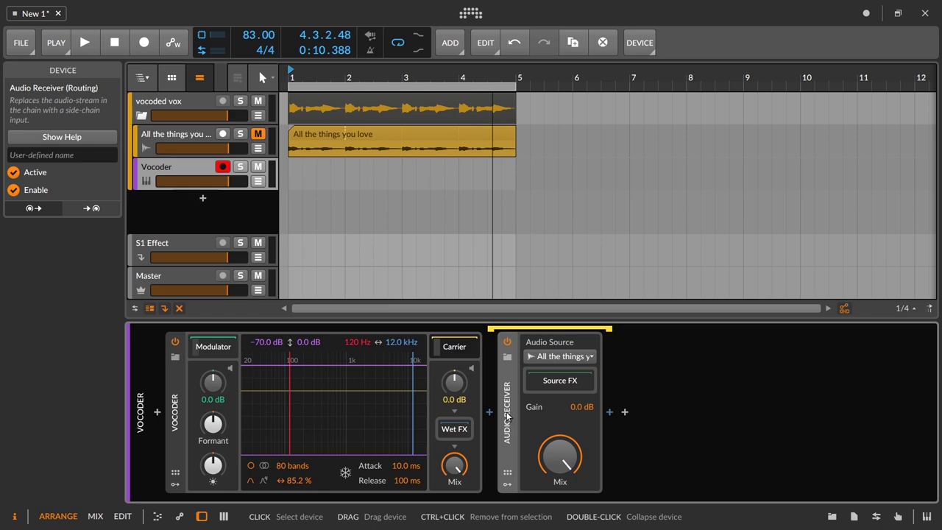
Delete the Audio Receiver from the Vocoder's carrier chain
key("Delete")
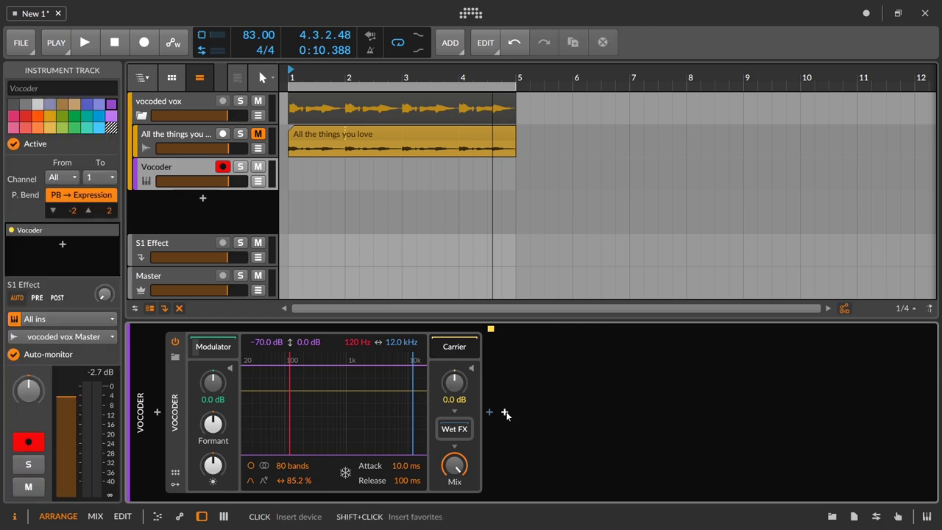
Insert a Polysynth instrument into the Vocoder's empty carrier chain, searching the instrument devices for "poly"
left_click(463, 346)
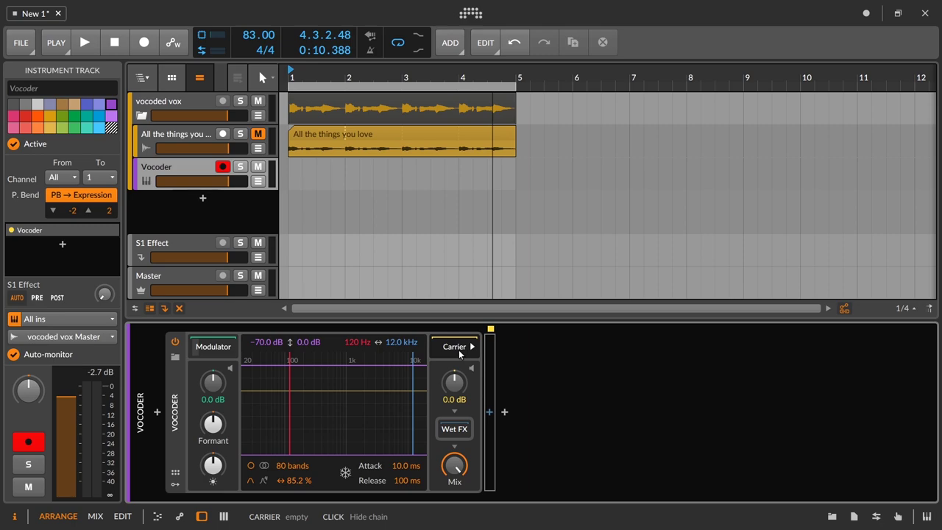
left_click(489, 412)
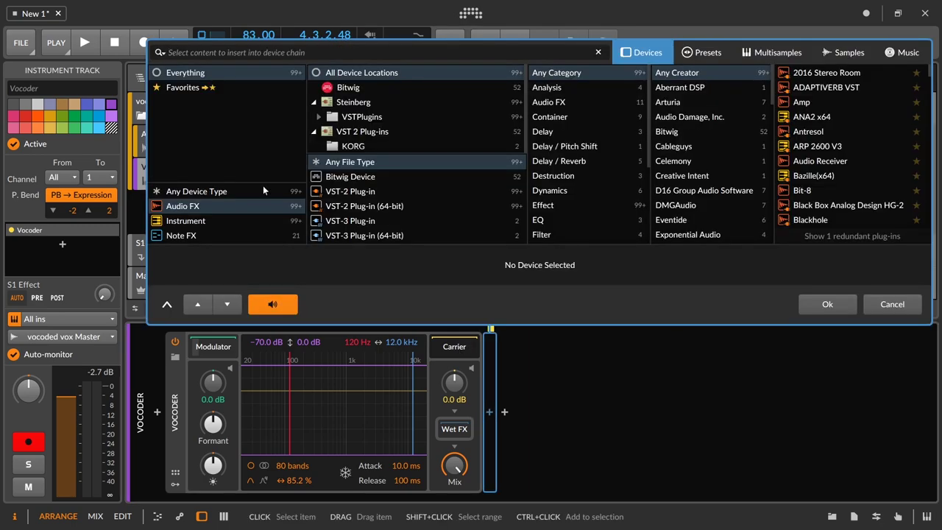
type("polu")
key("BackSpace")
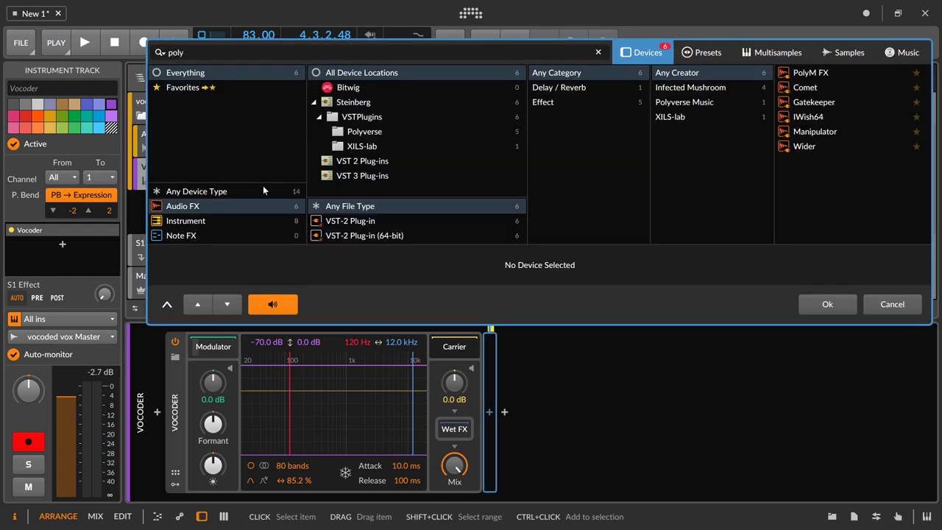
left_click(241, 221)
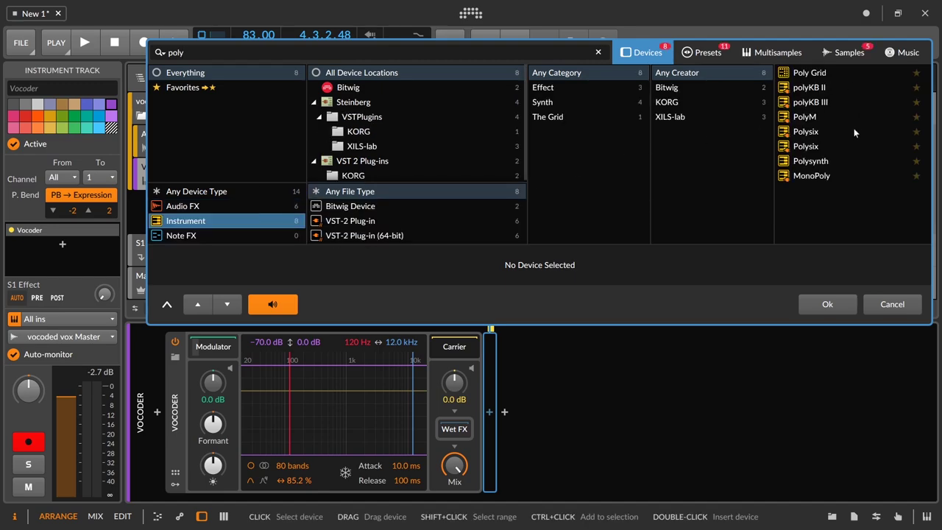
left_click(834, 163)
left_click(839, 302)
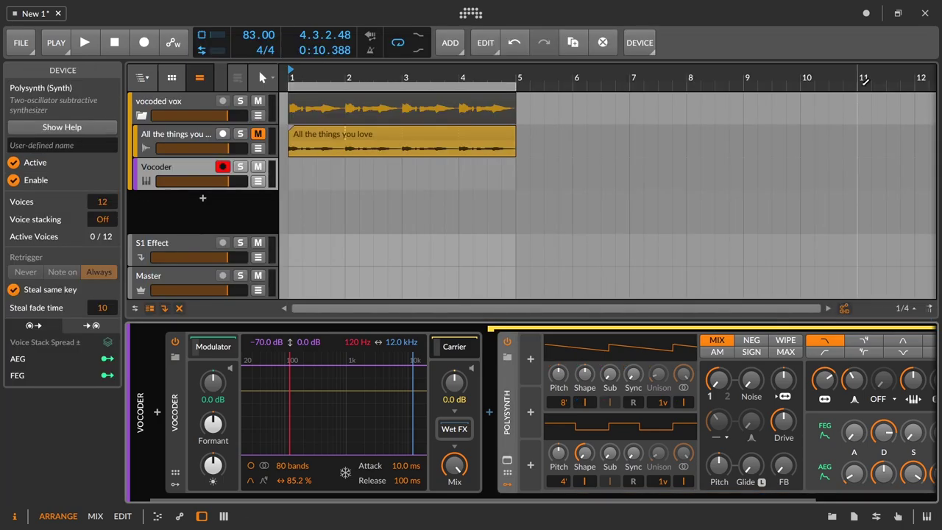
Hide the Polysynth's modulators and the inspector, and widen the visible timeline to about 21 bars
left_click(507, 483)
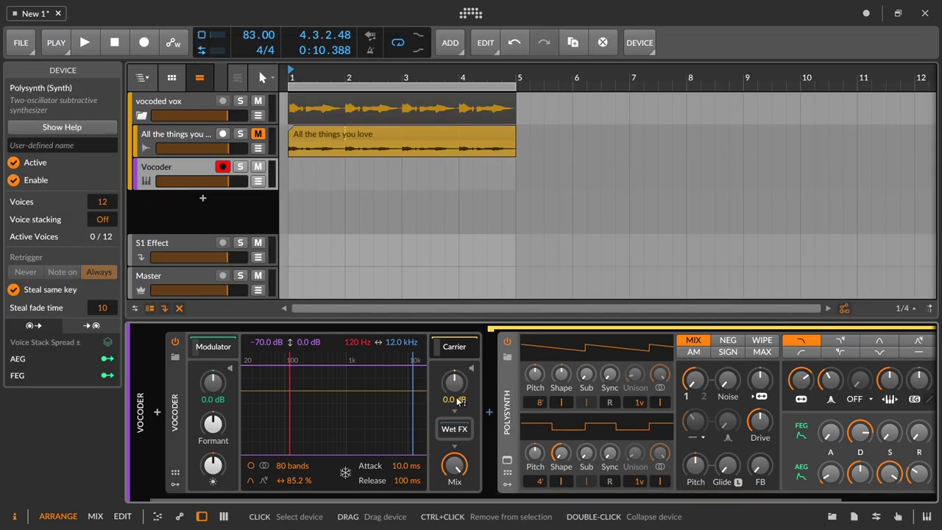
left_click(14, 518)
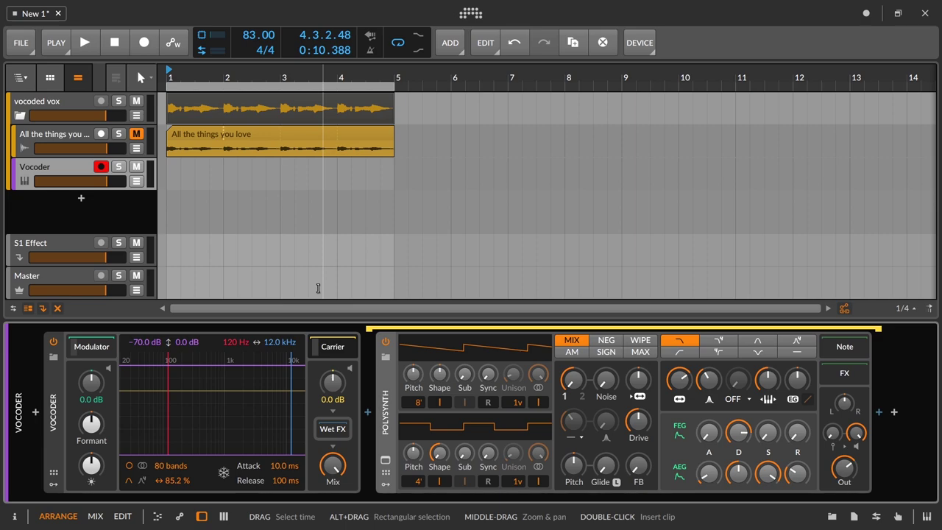
left_click_drag(411, 74, 446, 63)
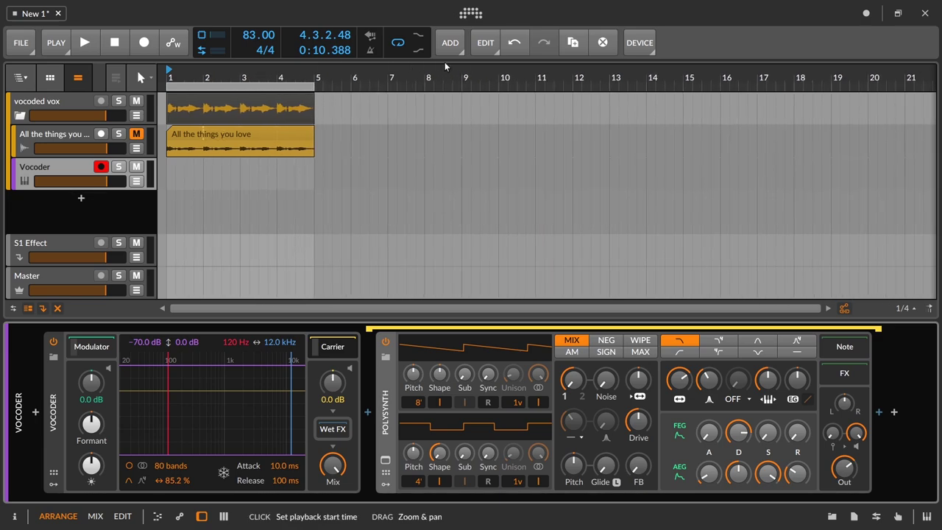
Audition the vocal through the Vocoder with the Polysynth carrier receiving no notes, and stop playback
key("space")
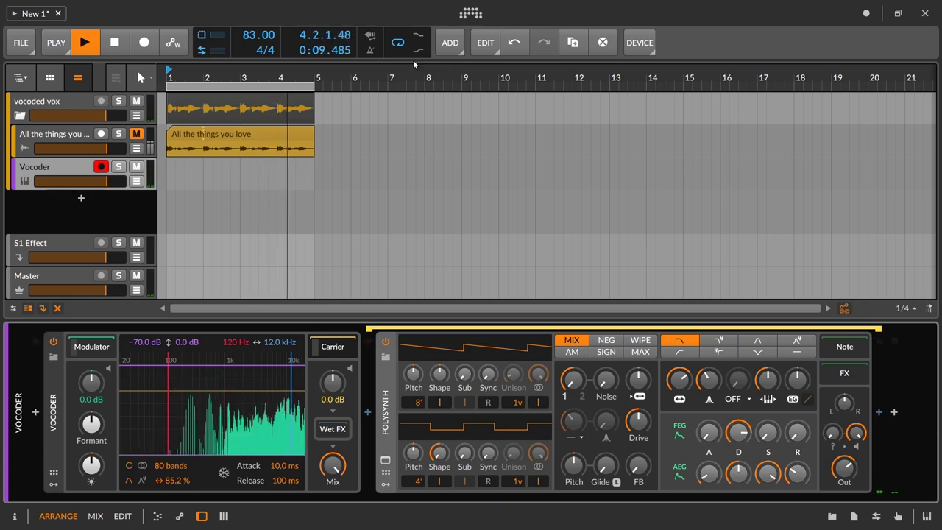
scroll(395, 104, "right", 3)
key("space")
scroll(399, 159, "left", 3)
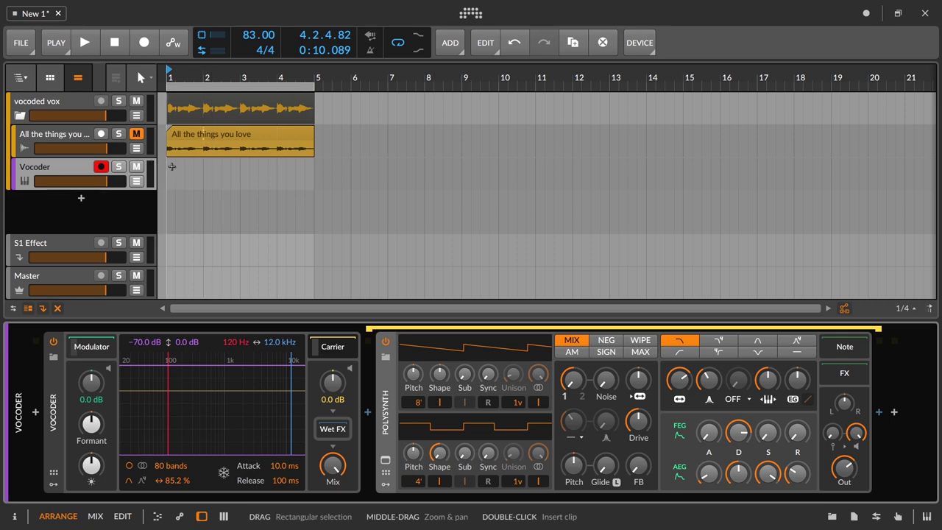
Add the Utah 03 Chords clip to the Vocoder track and extend the vocal clip and loop to bar 9
left_click(838, 519)
left_click(880, 87)
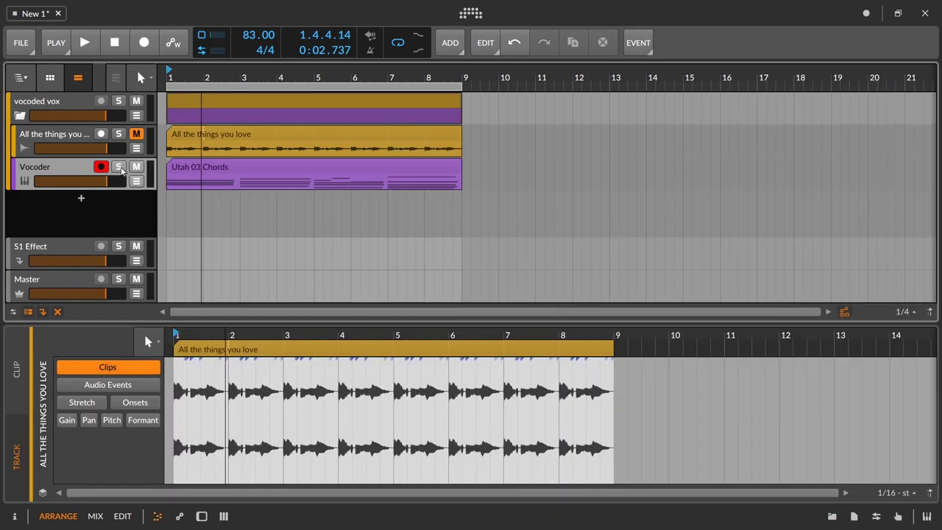
left_click(81, 173)
mouse_move(309, 319)
left_mouse_down()
mouse_move(312, 231)
mouse_move(317, 315)
mouse_move(317, 306)
left_mouse_up()
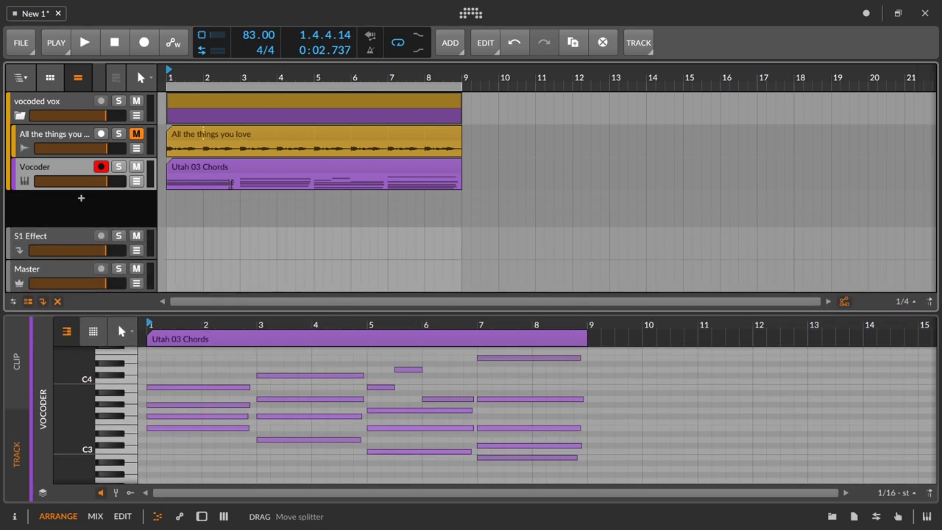
Play the chords with the vocal, check the Vocoder track's devices, and stop playback
key("space")
left_click(47, 134)
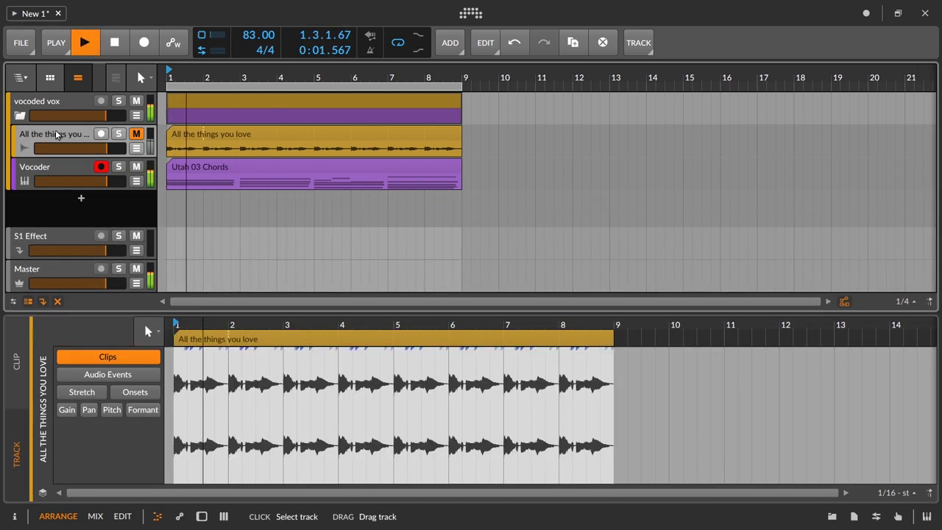
double_click(40, 167)
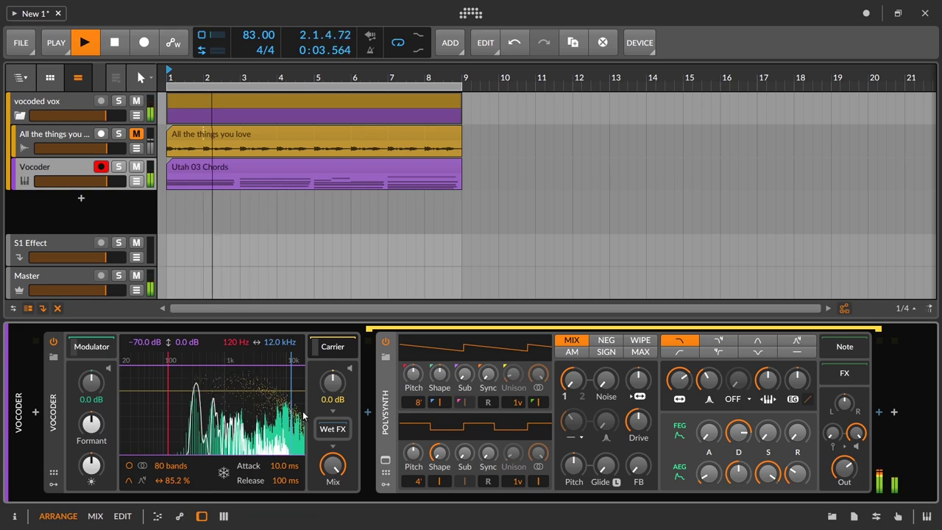
key("space")
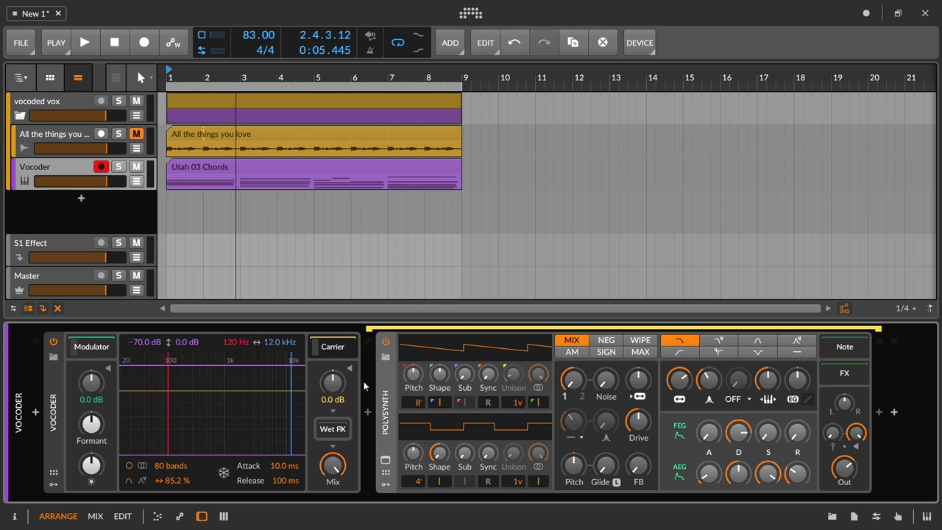
Hide the carrier chain and, during playback, set the Vocoder to stereo, 24 bands, the alternate filter shape and 77.2 % bandwidth, trying a brightness change
left_click(336, 351)
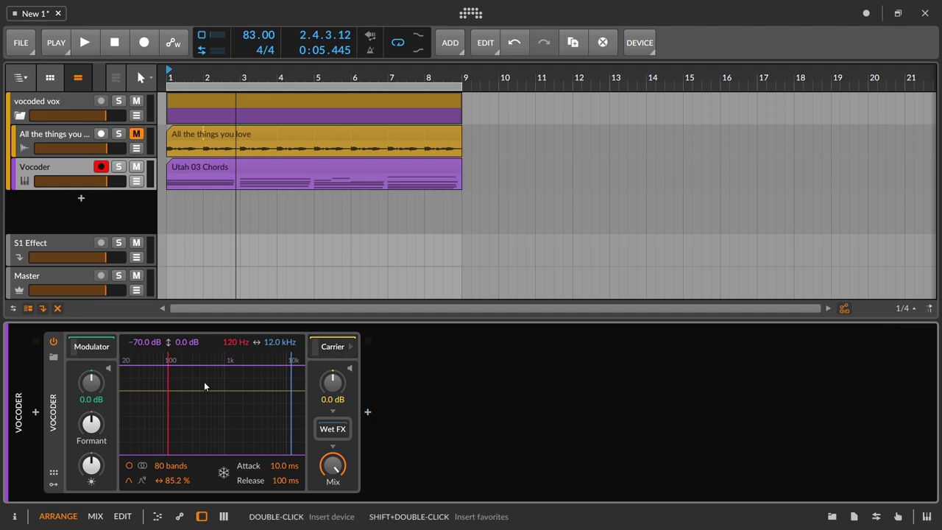
key("space")
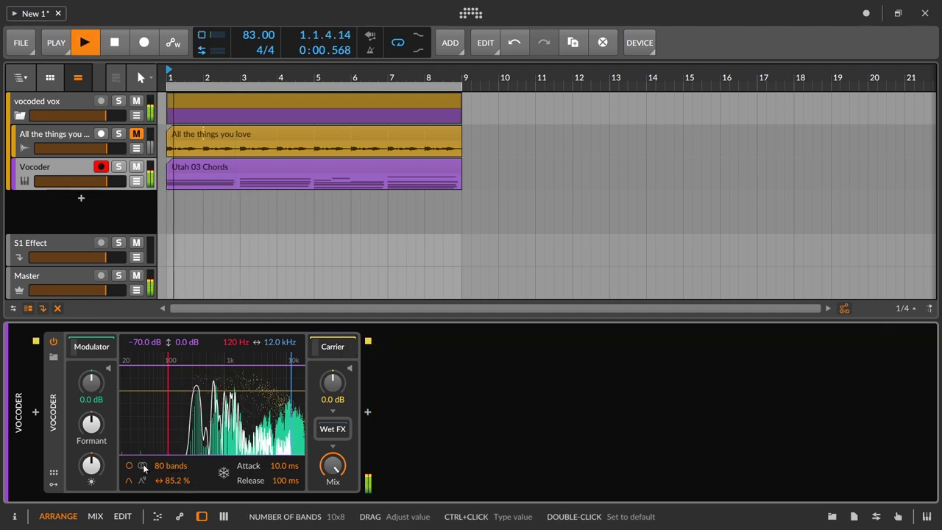
mouse_move(165, 473)
left_mouse_down()
mouse_move(165, 526)
mouse_move(171, 480)
left_mouse_up()
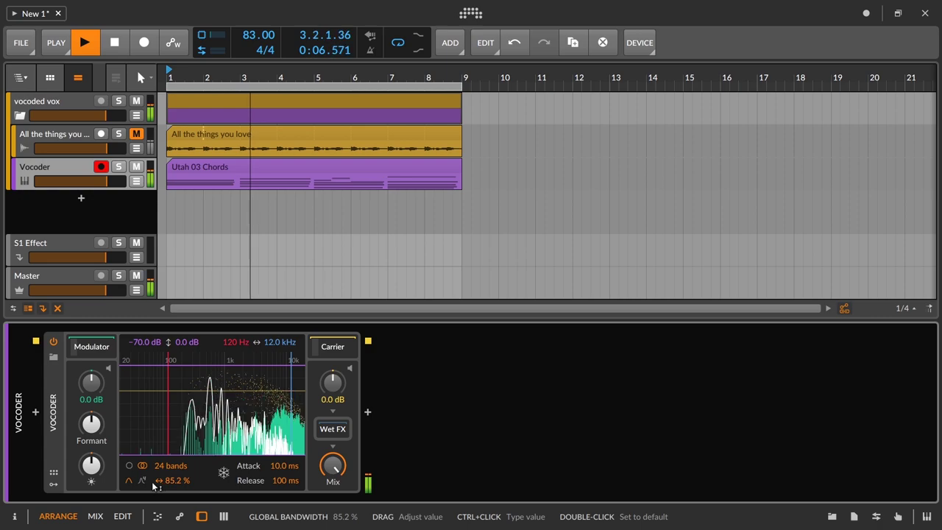
left_click_drag(176, 479, 175, 480)
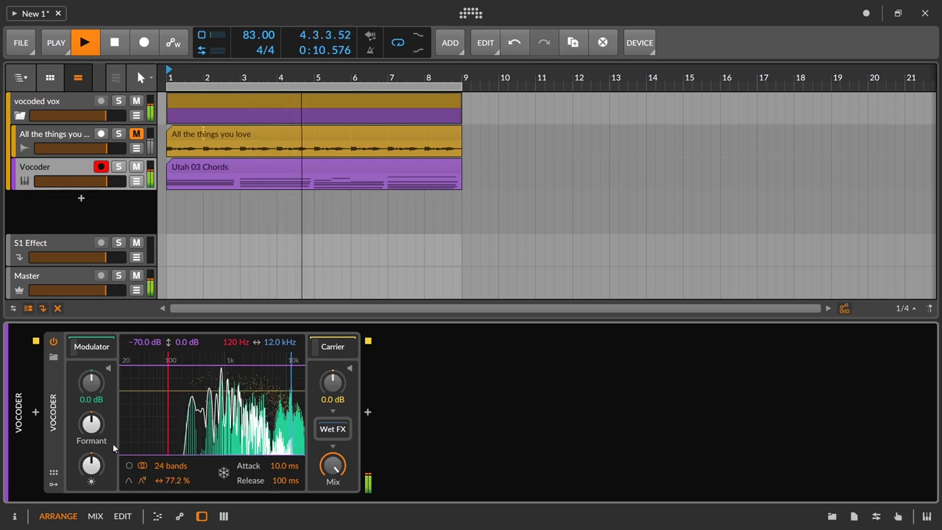
left_click_drag(92, 463, 91, 484)
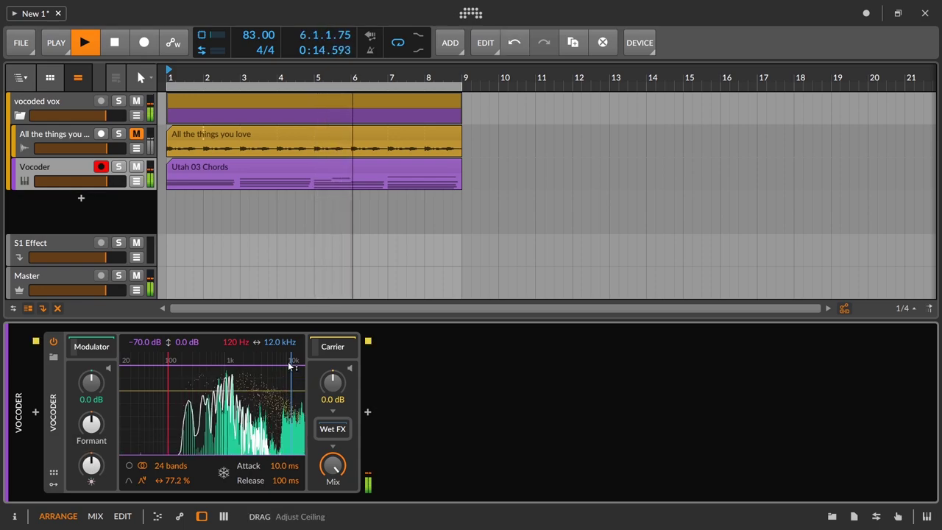
Set the Vocoder's band range to 96.3 Hz through 5.47 kHz and its floor to -61.6 dB
left_click_drag(291, 368, 270, 370)
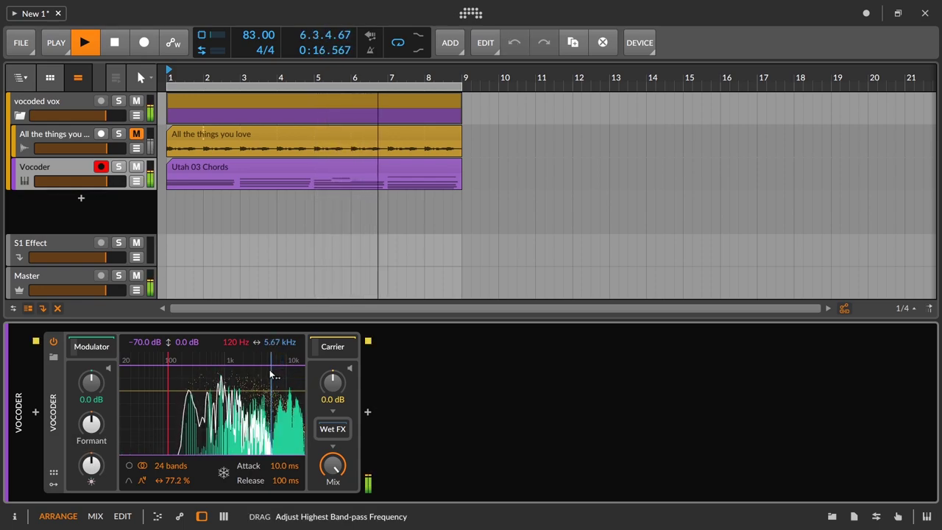
mouse_move(167, 400)
left_mouse_down()
mouse_move(157, 408)
mouse_move(180, 408)
mouse_move(161, 411)
left_mouse_up()
mouse_move(162, 360)
left_mouse_down()
mouse_move(162, 387)
mouse_move(162, 365)
left_mouse_up()
mouse_move(162, 454)
left_mouse_down()
mouse_move(162, 419)
mouse_move(162, 444)
left_mouse_up()
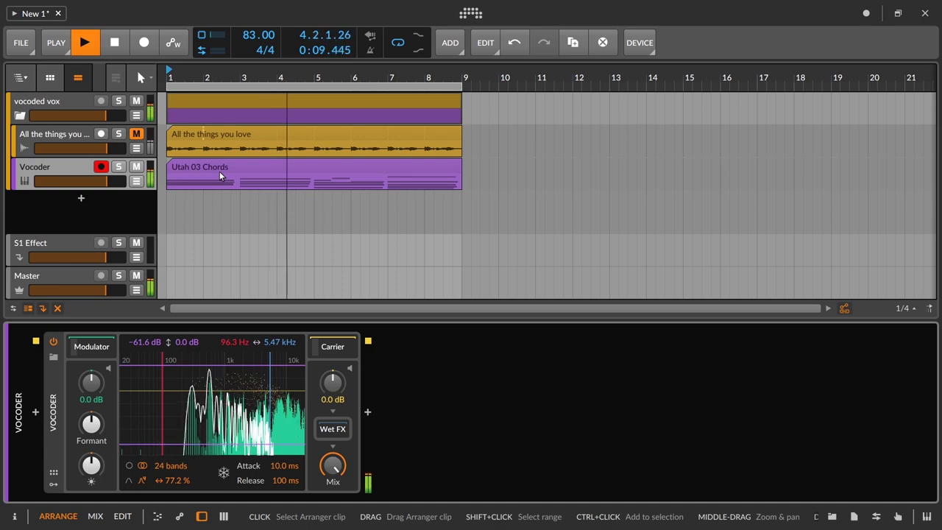
Try pitch and octave changes on the Polysynth's first oscillator during playback, and hide the carrier chain
left_click(334, 346)
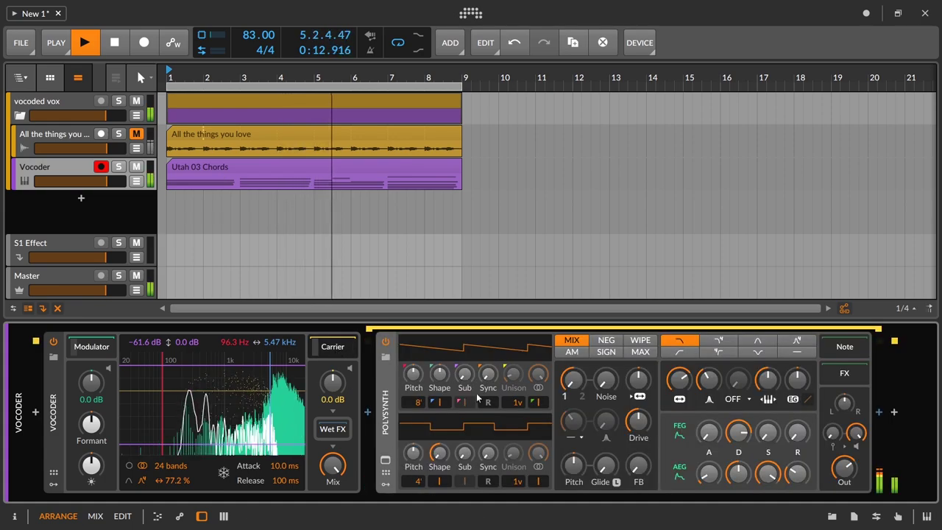
left_click(418, 380)
mouse_move(417, 401)
left_mouse_down()
mouse_move(418, 421)
mouse_move(418, 402)
left_mouse_up()
left_click(344, 347)
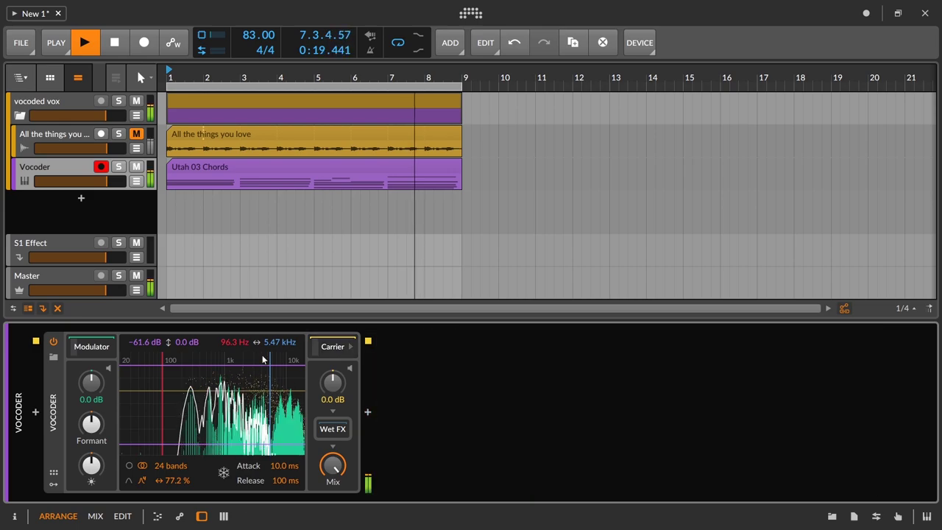
Set the Vocoder to 16 bands, 84.2 % bandwidth and the plain bell filter shape, with the highest band at 6.89 kHz
left_click_drag(271, 343, 270, 325)
mouse_move(174, 467)
left_mouse_down()
mouse_move(174, 480)
mouse_move(174, 446)
mouse_move(174, 501)
mouse_move(173, 470)
left_mouse_up()
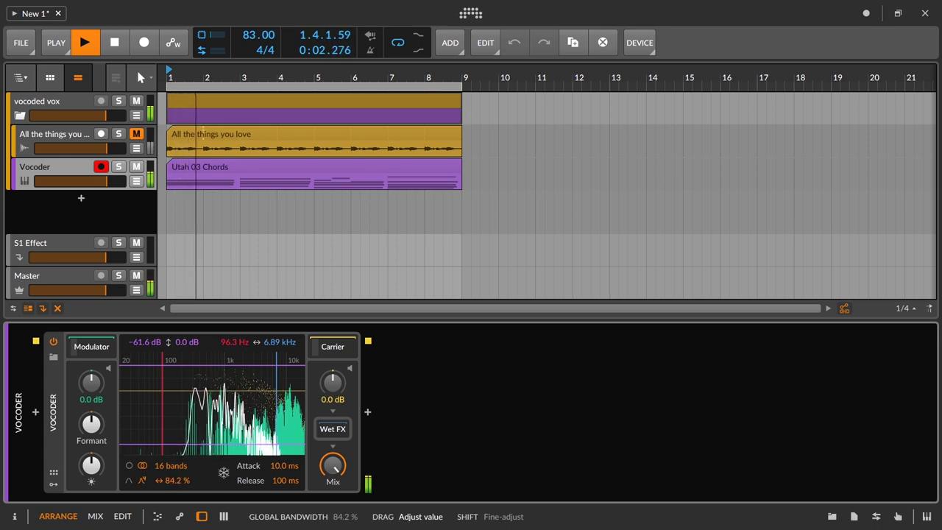
left_click(130, 480)
Set the Vocoder's band range to 164 Hz through 5.74 kHz, its attack to 14.5 ms and its release to 107 ms
left_click_drag(163, 389, 176, 390)
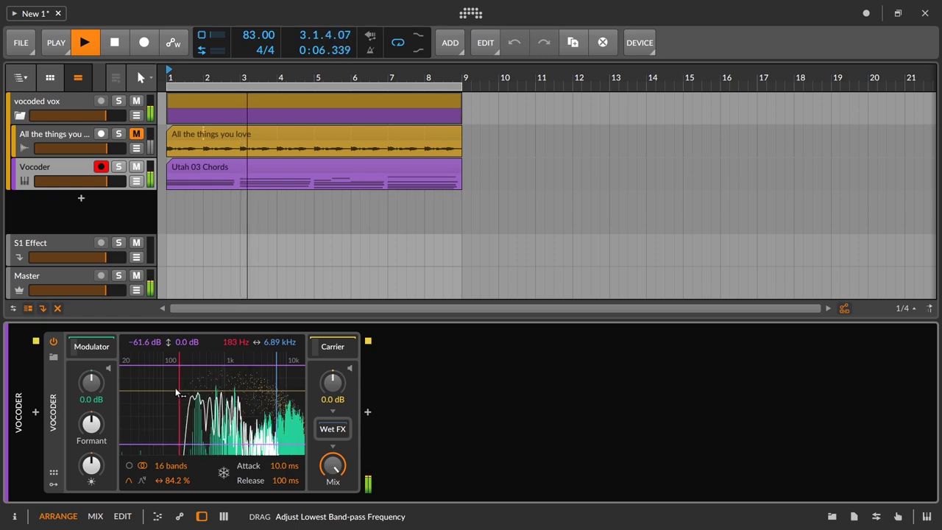
left_click_drag(277, 382, 276, 384)
left_click_drag(284, 482, 284, 458)
left_click_drag(284, 465, 284, 493)
Try formant shift and brightness changes on the Vocoder during playback and return both to their defaults
mouse_move(91, 423)
left_mouse_down()
mouse_move(91, 463)
mouse_move(91, 435)
left_mouse_up()
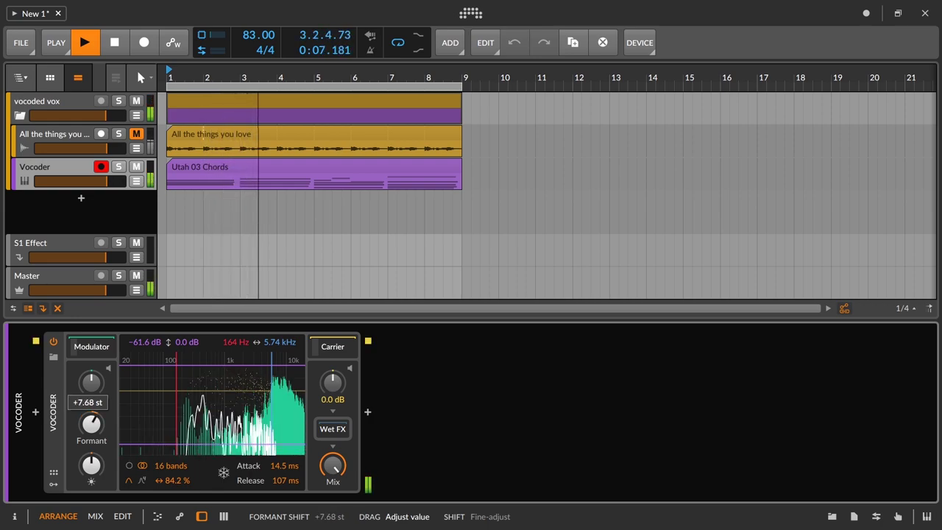
left_click_drag(92, 421, 91, 425)
left_click_drag(91, 464, 91, 468)
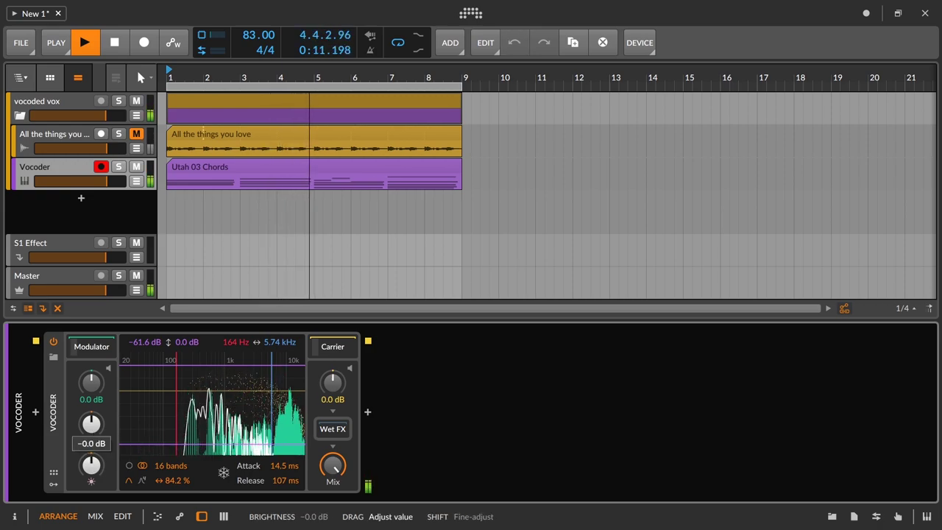
double_click(92, 464)
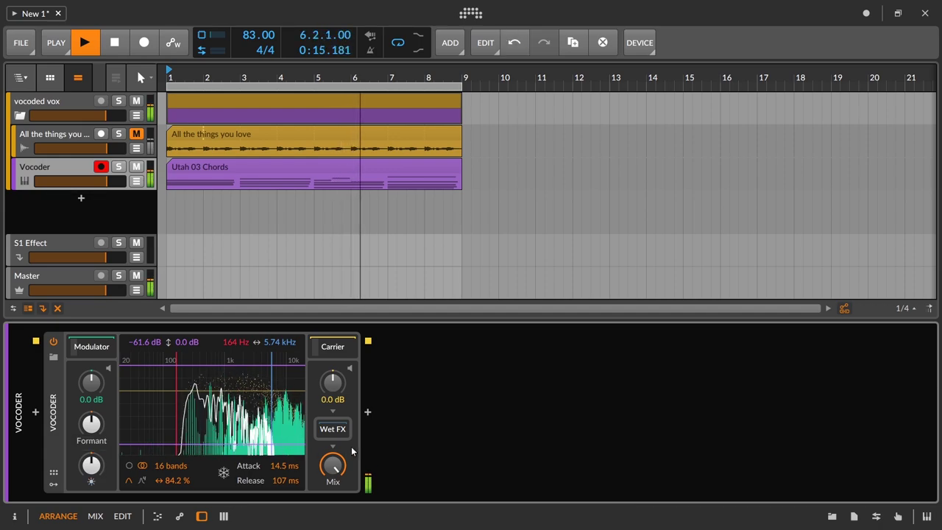
Show the carrier chain and lengthen the Polysynth's amplitude envelope release while playing the chords
left_click(329, 350)
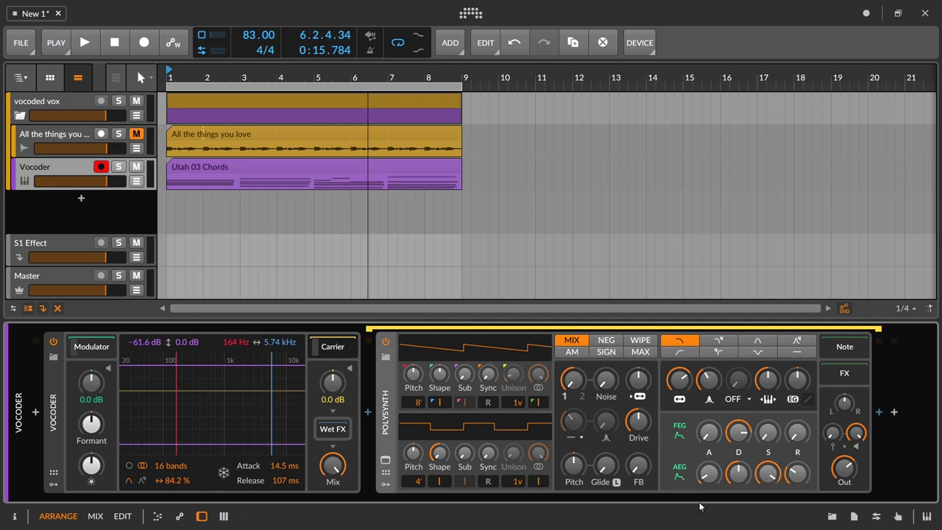
key("space")
left_click_drag(799, 472, 799, 462)
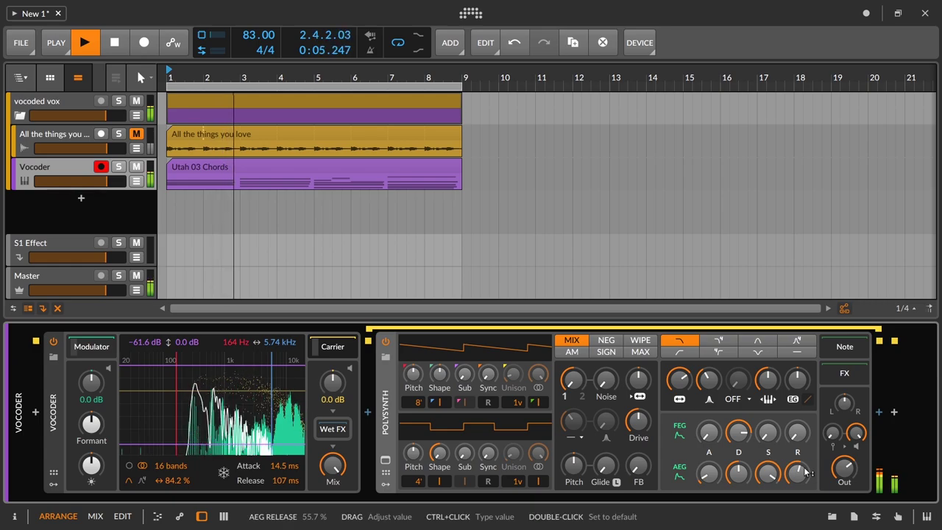
left_click_drag(796, 472, 803, 475)
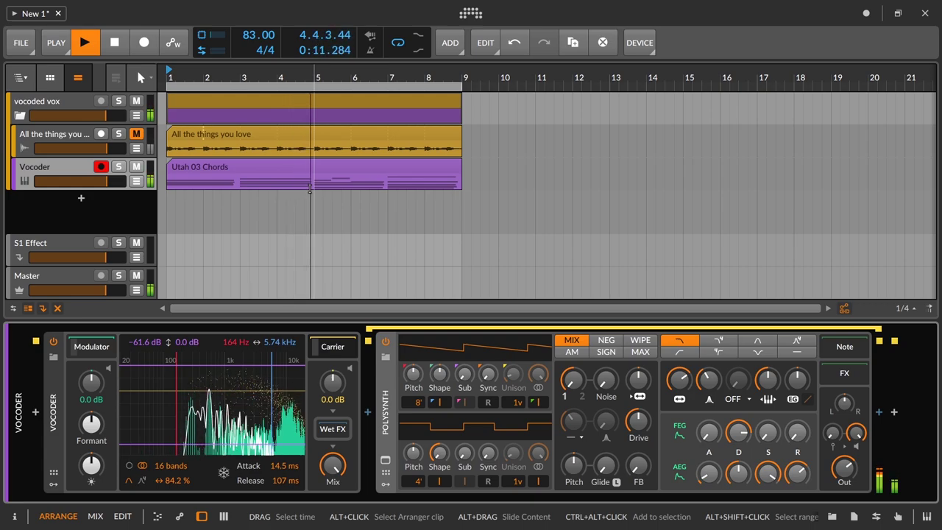
left_click_drag(796, 471, 796, 476)
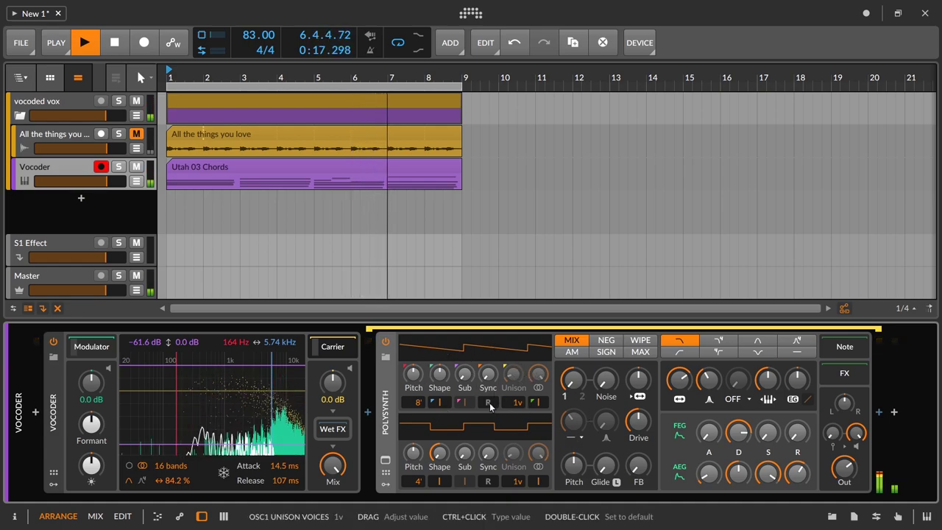
Give the Polysynth's first oscillator 8 unison voices with about 14 cents spread and a sub level of about 46.3 %
left_click_drag(517, 401, 514, 372)
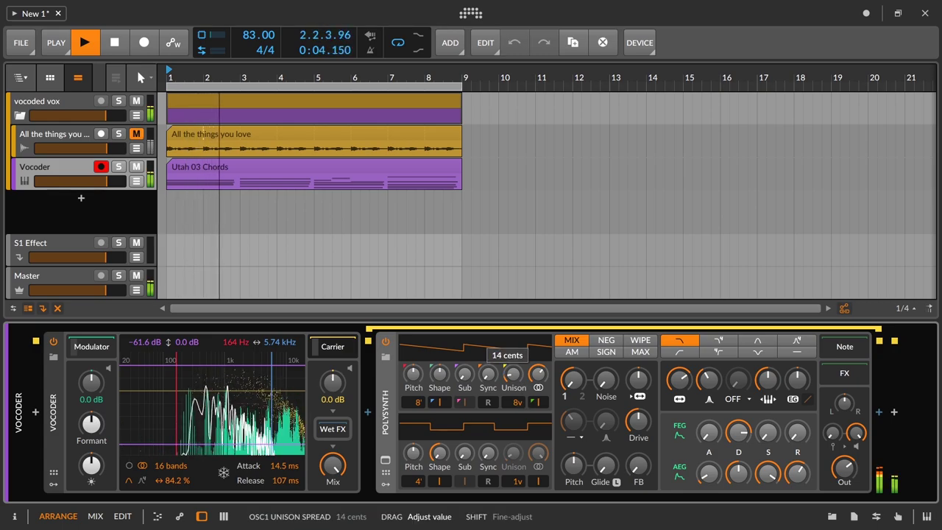
left_click_drag(514, 372, 464, 373)
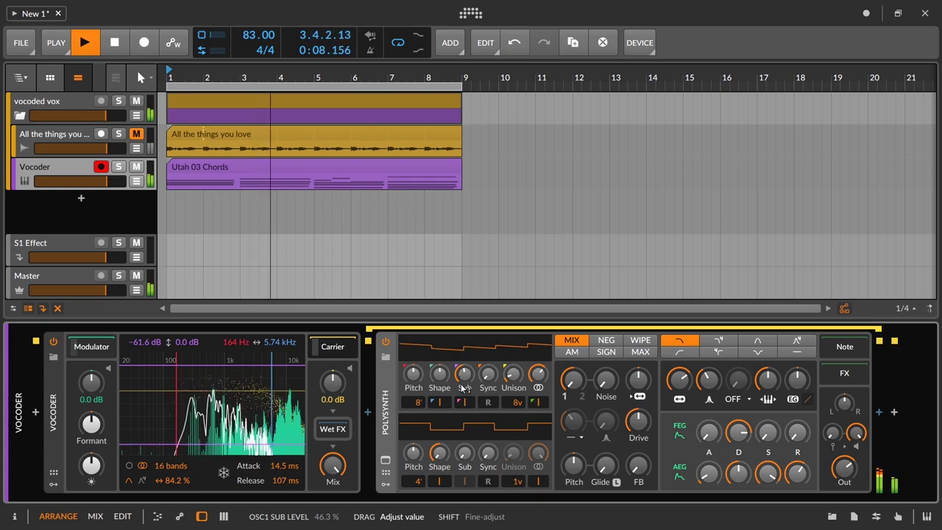
Try sub pulse width and shape changes on the Polysynth's first oscillator and return both to their defaults
left_click_drag(463, 402, 463, 402)
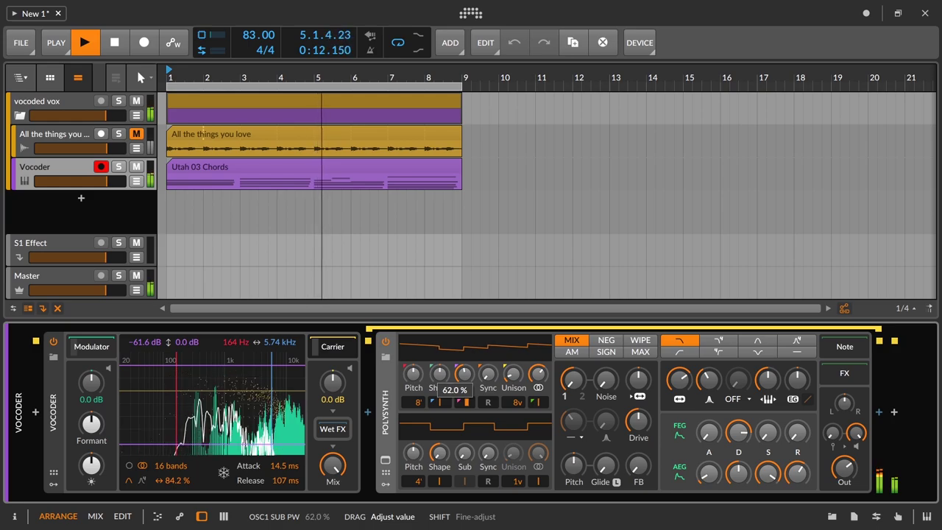
left_click_drag(464, 402, 439, 374)
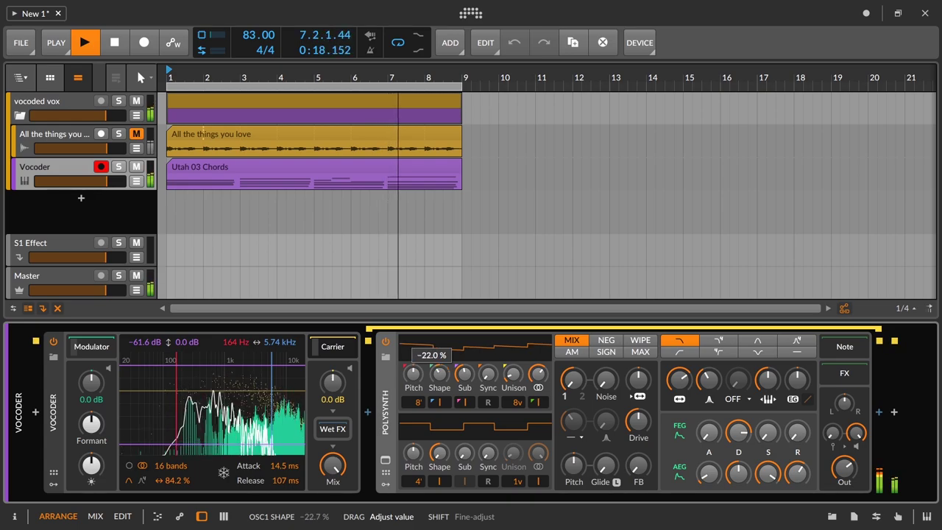
left_click_drag(442, 375, 442, 371)
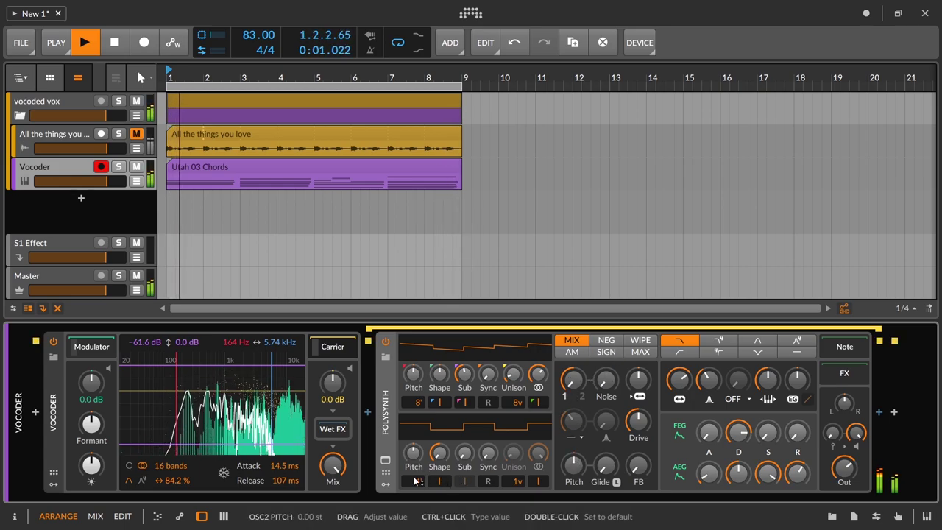
Set the Polysynth's second oscillator to 16' and turn the oscillator mix to 100 % to hear it alone
left_click_drag(417, 481, 418, 463)
left_click_drag(573, 379, 572, 377)
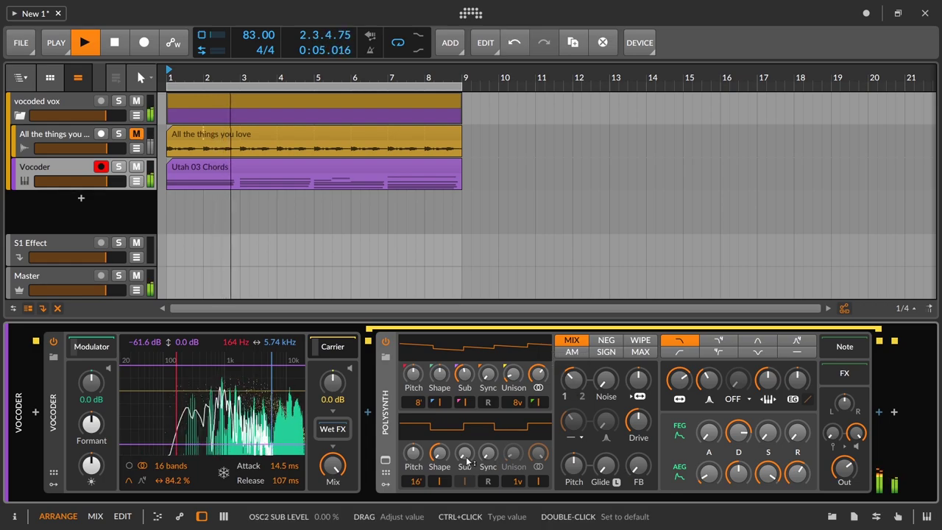
left_click_drag(439, 452, 439, 462)
left_click_drag(572, 378, 573, 346)
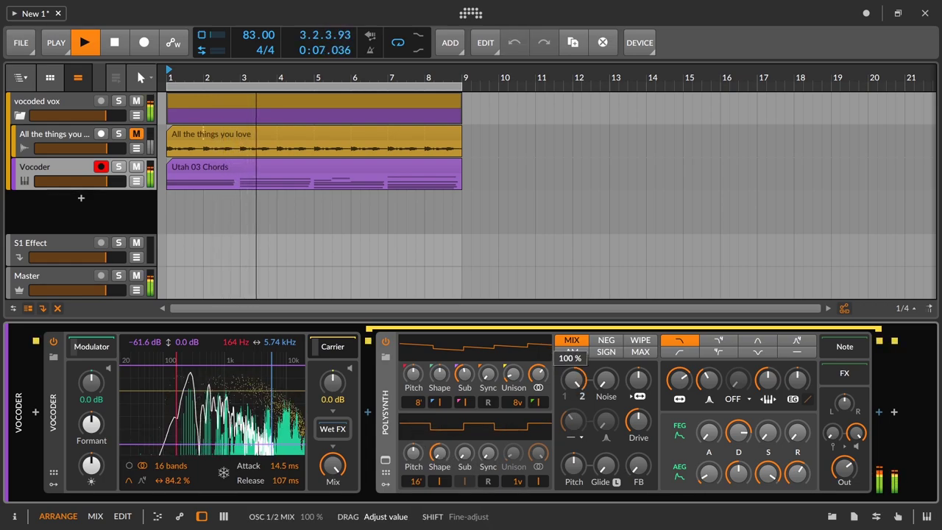
Enable retrigger on the second oscillator and try changes to its shape, pulse width, sync and sub level during playback
mouse_move(439, 451)
left_mouse_down()
mouse_move(439, 465)
mouse_move(440, 447)
left_mouse_up()
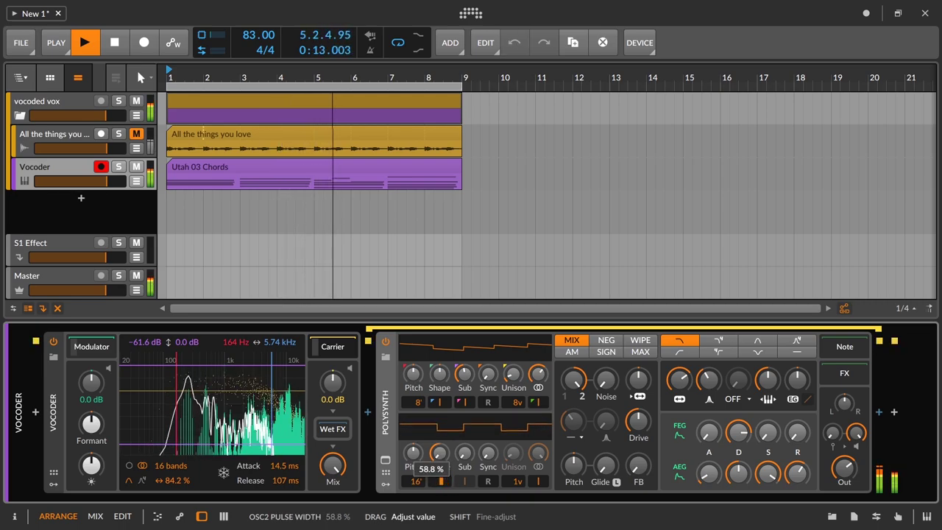
left_click_drag(440, 472, 440, 480)
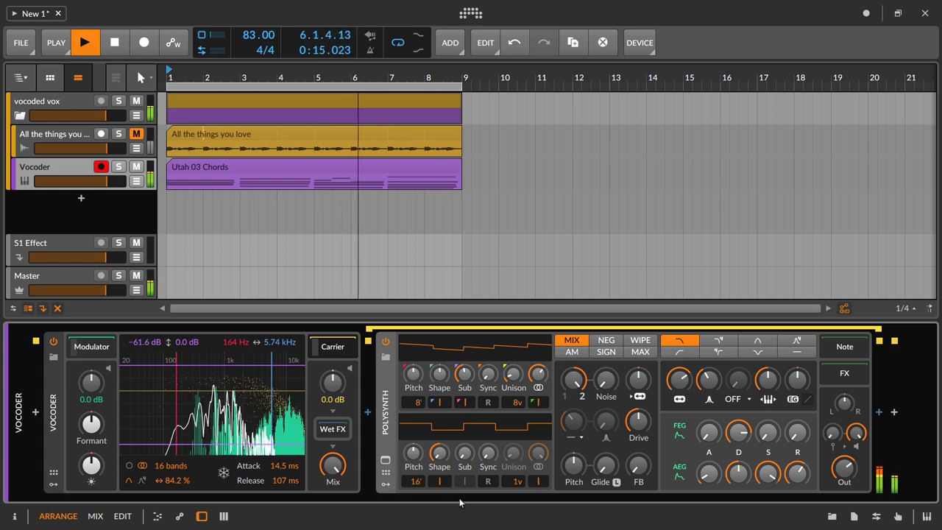
left_click_drag(489, 453, 489, 441)
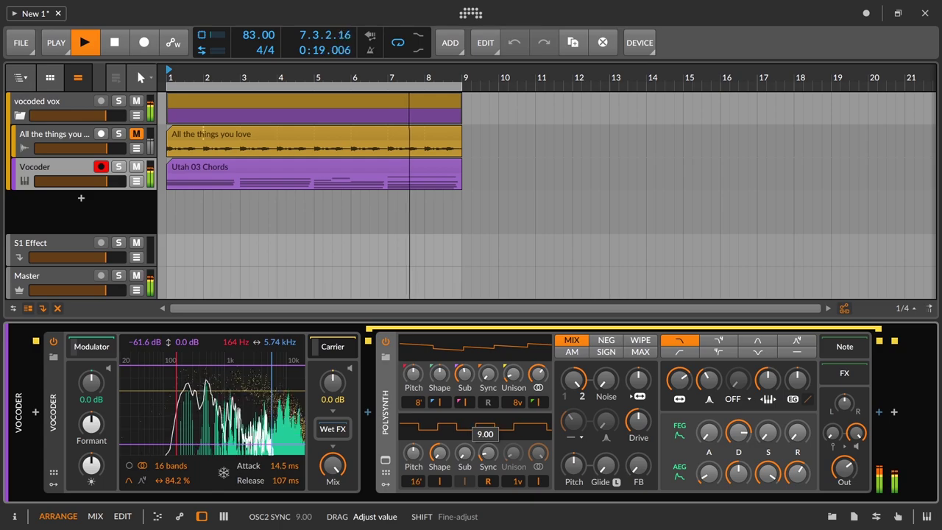
left_click_drag(464, 454, 464, 449)
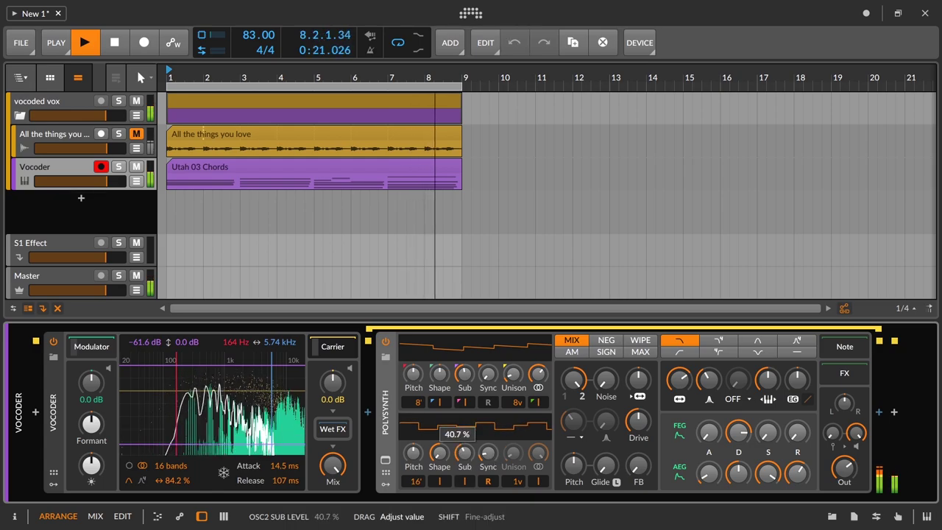
left_click_drag(439, 453, 439, 470)
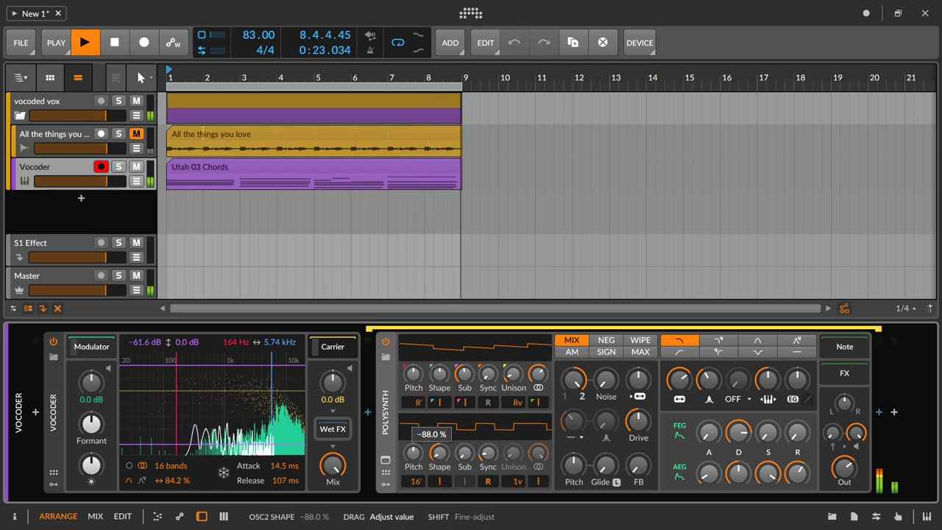
mouse_move(488, 454)
left_mouse_down()
mouse_move(488, 441)
mouse_move(496, 456)
left_mouse_up()
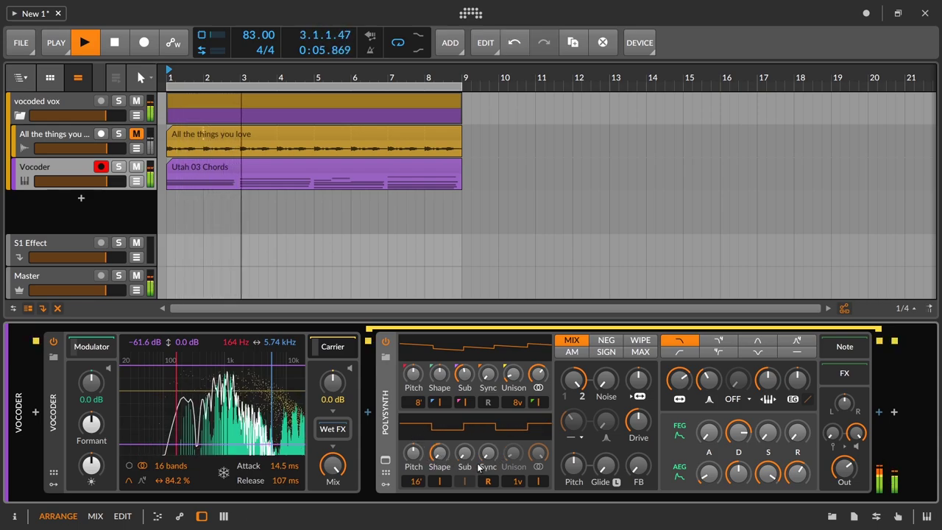
Set the oscillator mix to about 42.3 % and lengthen the Polysynth's amplitude envelope attack slightly
left_click_drag(574, 378, 574, 375)
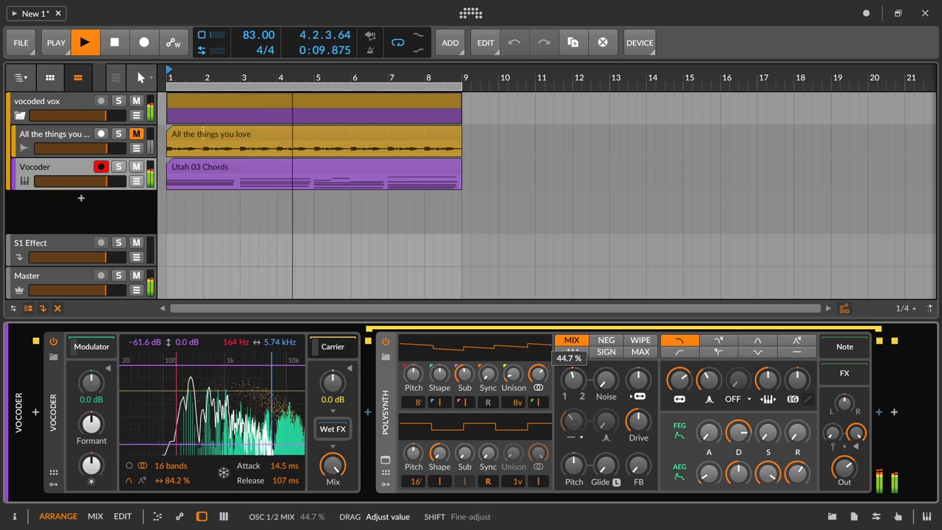
left_click_drag(574, 379, 580, 385)
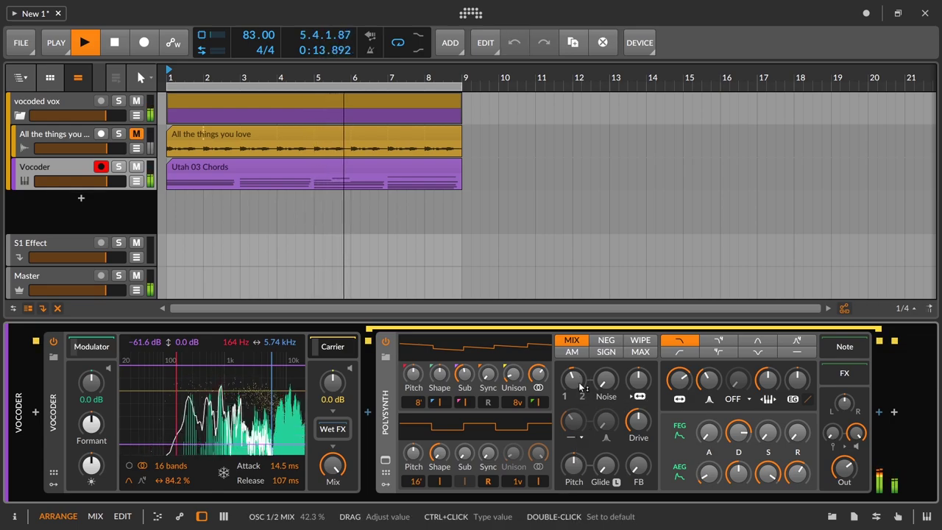
left_click_drag(708, 473, 708, 471)
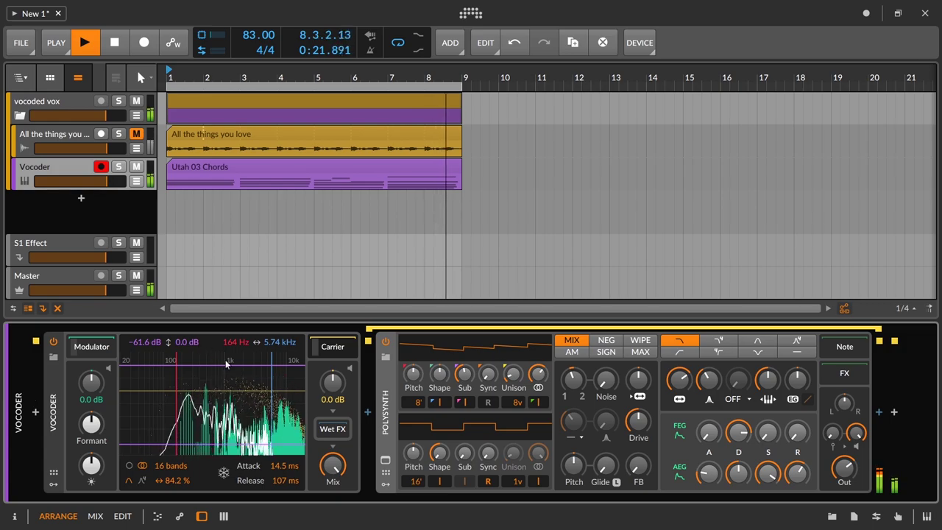
Raise the Vocoder's highest band frequency to 9.54 kHz and set its release to 195 ms
left_click_drag(273, 378, 273, 378)
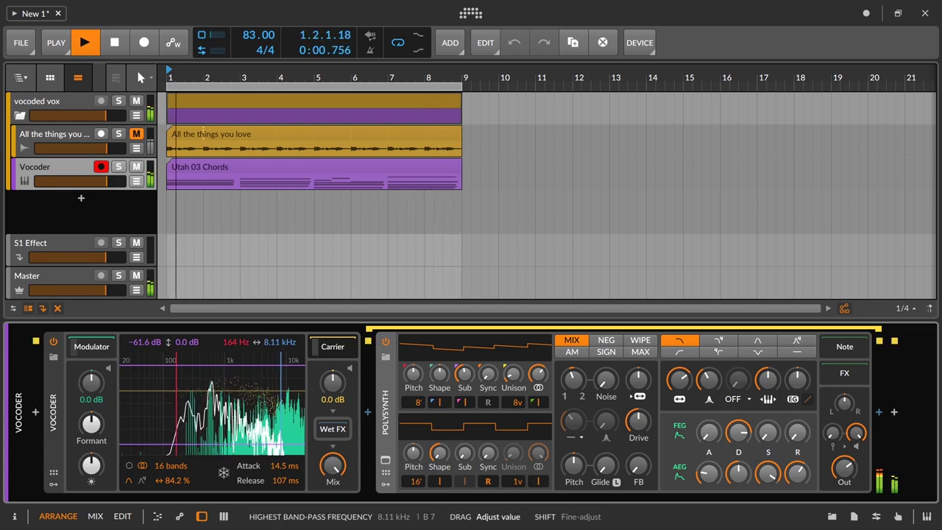
left_click_drag(283, 379, 284, 378)
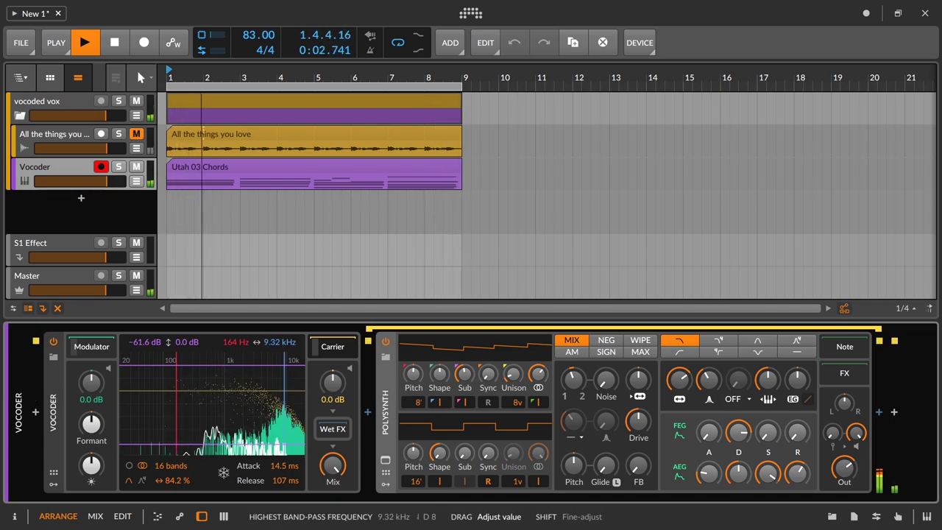
mouse_move(285, 479)
left_mouse_down()
mouse_move(286, 488)
mouse_move(285, 478)
left_mouse_up()
Set the Vocoder's filter bandwidth to 68.3 % with the Broader shape, and try 24 bands before returning to 16
mouse_move(169, 480)
left_mouse_down()
mouse_move(174, 503)
mouse_move(174, 412)
mouse_move(174, 462)
left_mouse_up()
left_click(131, 479)
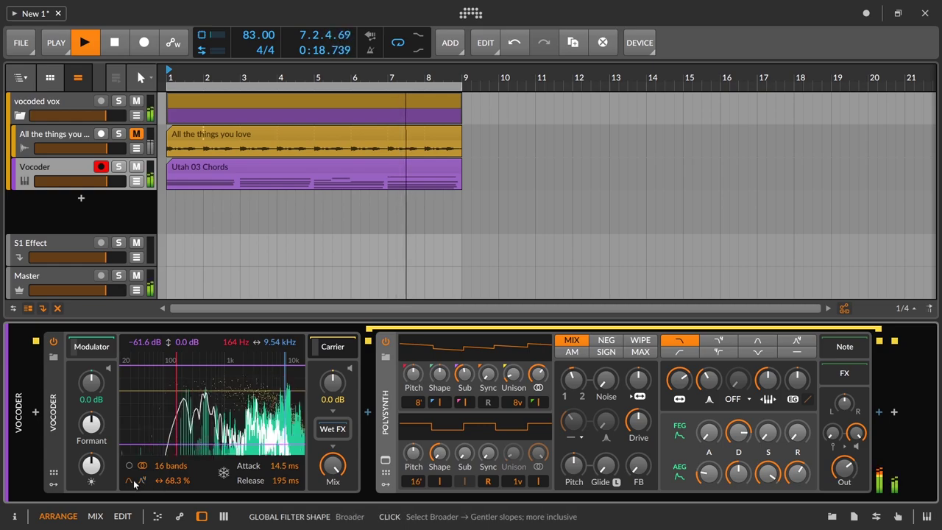
left_click_drag(171, 477, 171, 476)
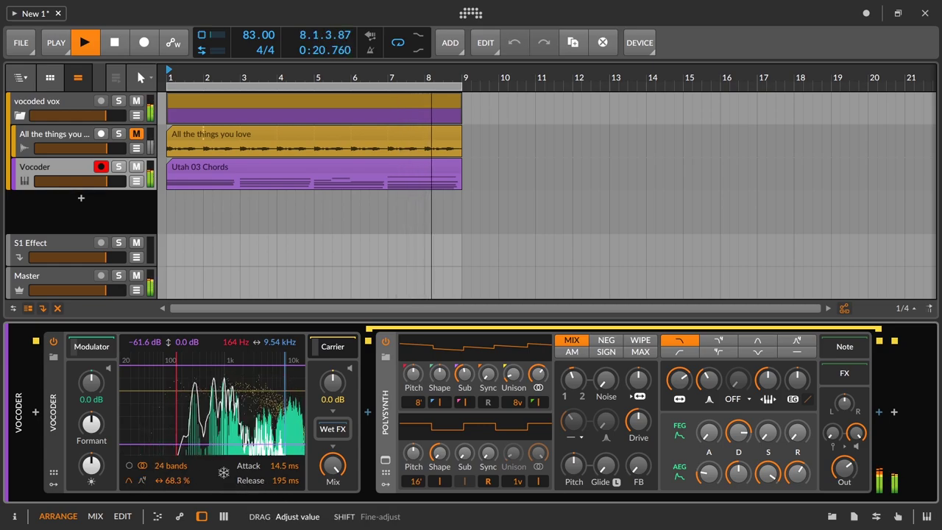
key("space")
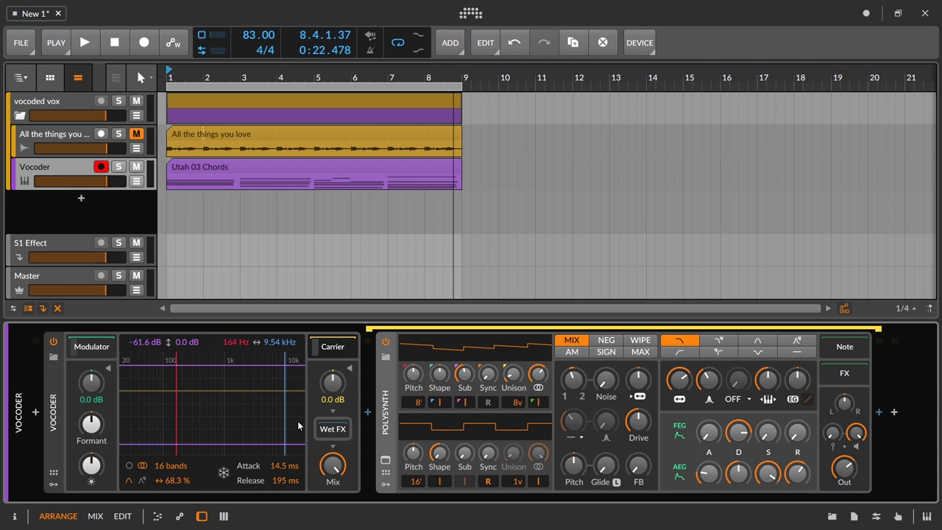
Replay the loop, enable retrigger on the Polysynth's first oscillator and raise its sync amount
key("space")
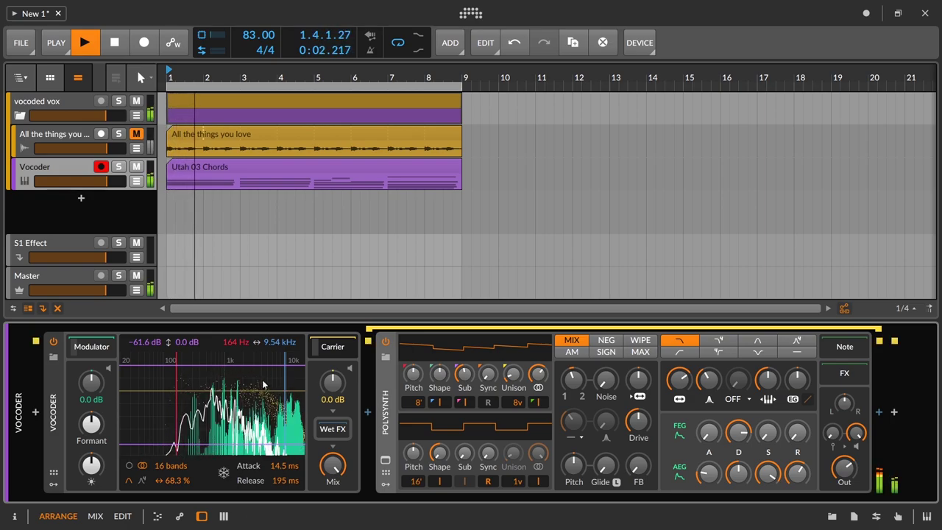
key("space")
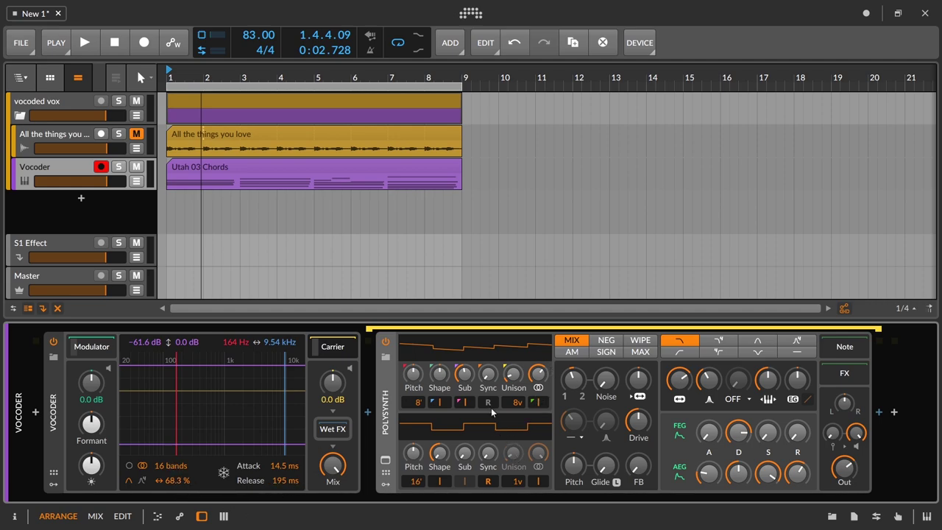
key("space")
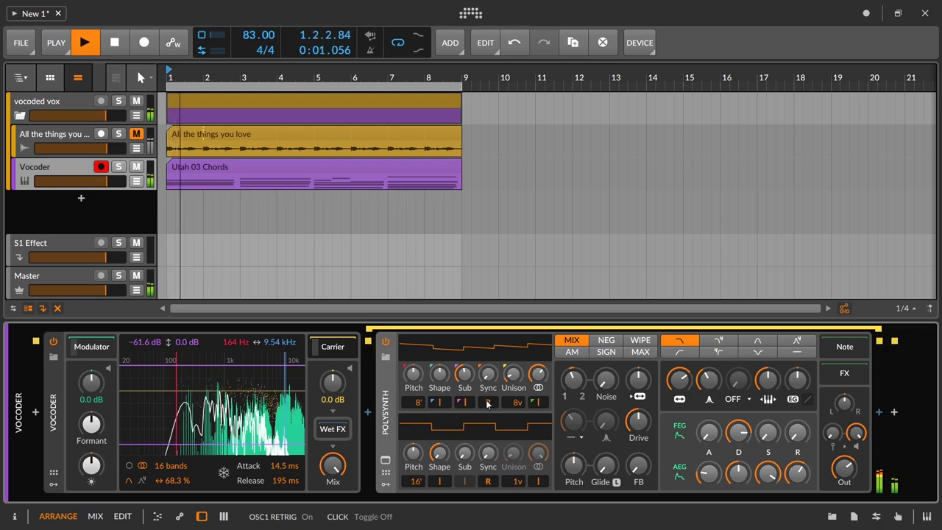
mouse_move(476, 383)
left_mouse_down()
mouse_move(476, 353)
mouse_move(476, 378)
mouse_move(513, 372)
mouse_move(512, 351)
mouse_move(487, 374)
mouse_move(488, 357)
mouse_move(488, 372)
left_mouse_up()
Set the Vocoder's highest band frequency to 14.1 kHz, reduce the first oscillator's sync, and stop playback
mouse_move(285, 405)
left_mouse_down()
mouse_move(270, 404)
mouse_move(304, 404)
left_mouse_up()
left_click_drag(92, 465, 92, 474)
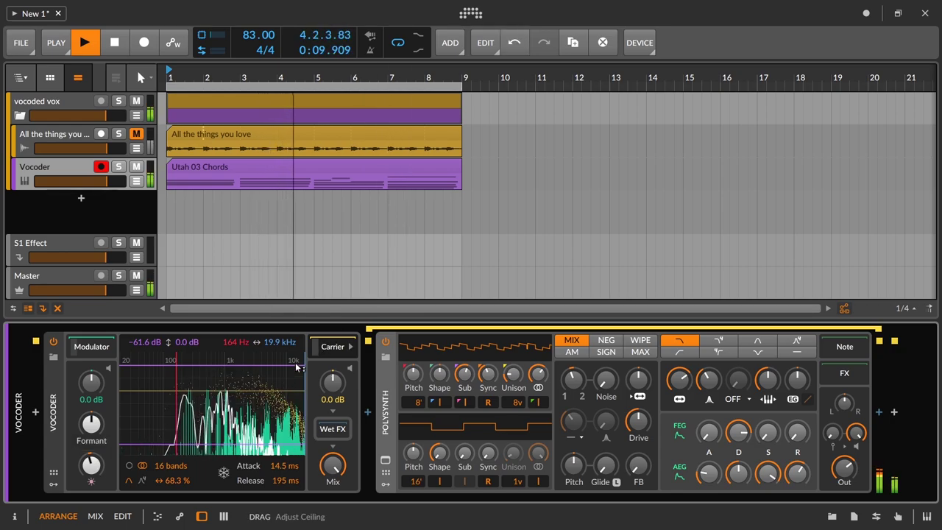
left_click_drag(304, 389, 295, 390)
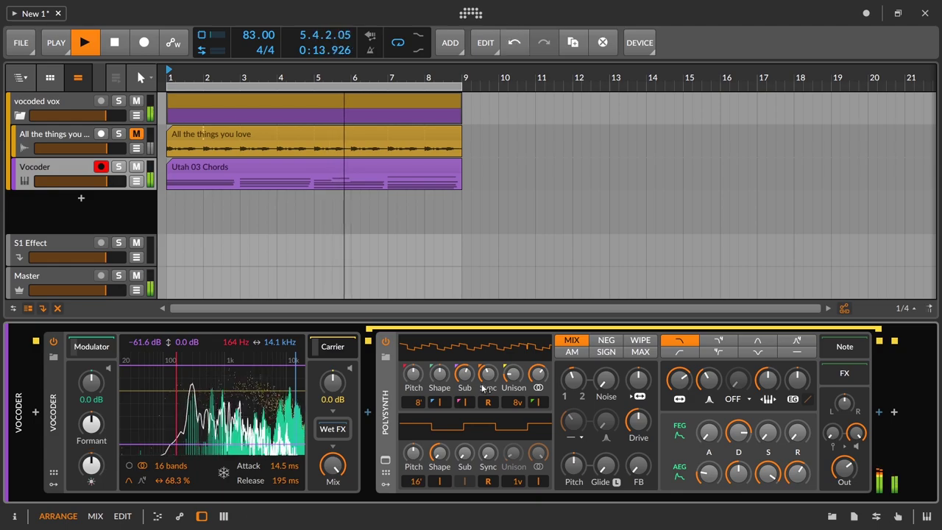
left_click_drag(490, 380, 490, 396)
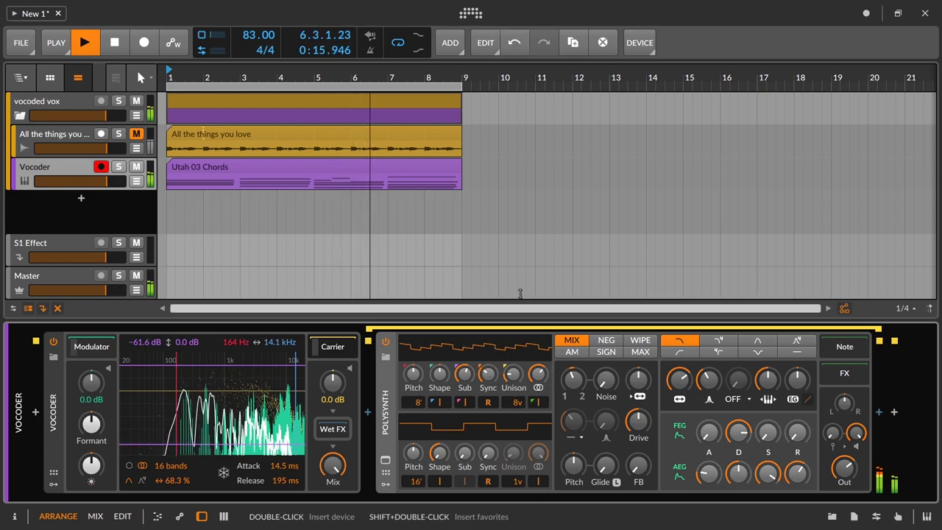
key("space")
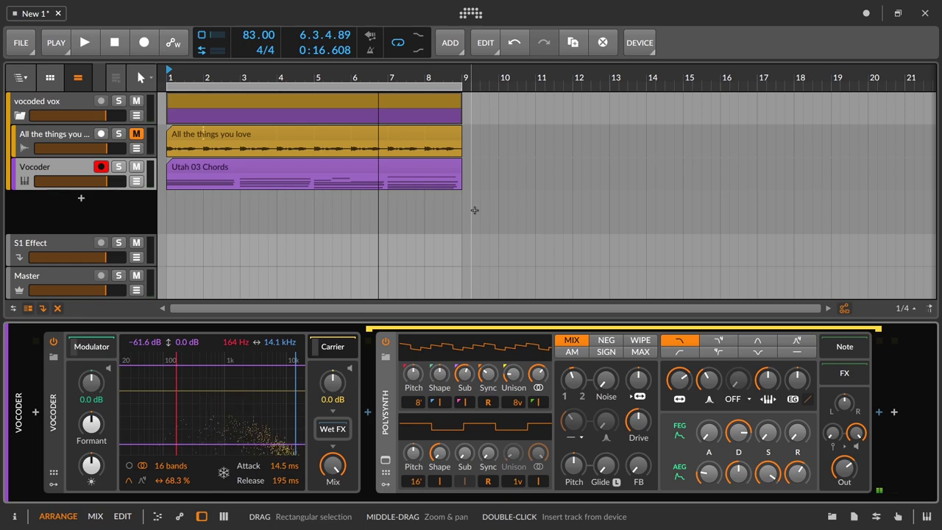
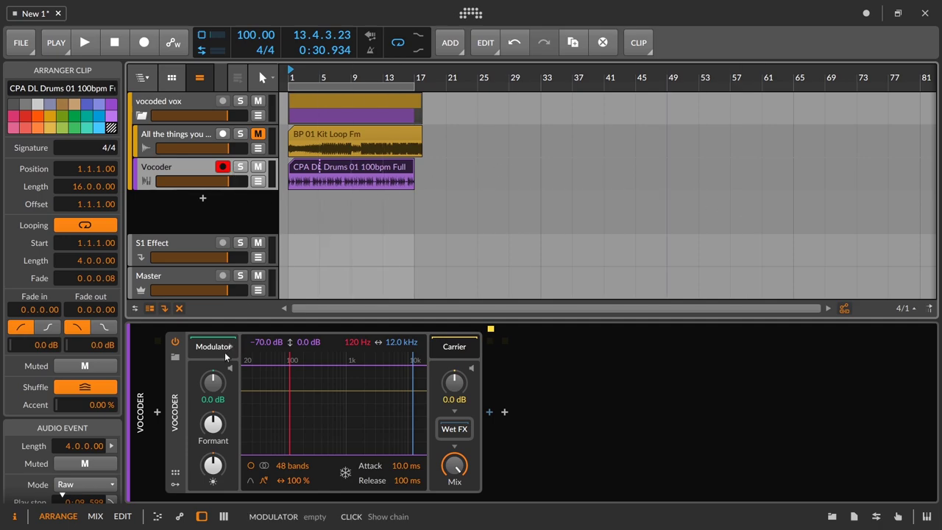
Play the vocoded drum loops and lower the volume of the track holding the BP 01 Kit Loop Fm clip
left_click(230, 370)
key("space")
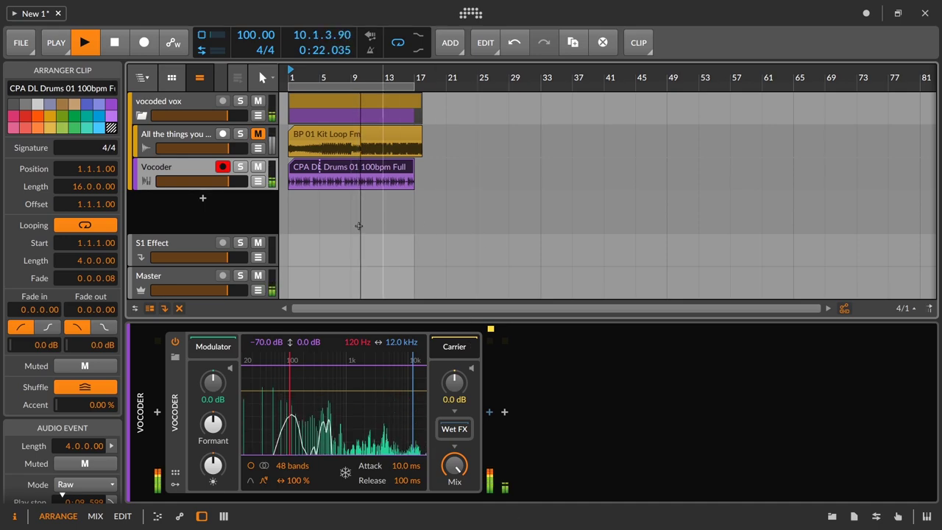
left_click_drag(227, 147, 208, 148)
key("space")
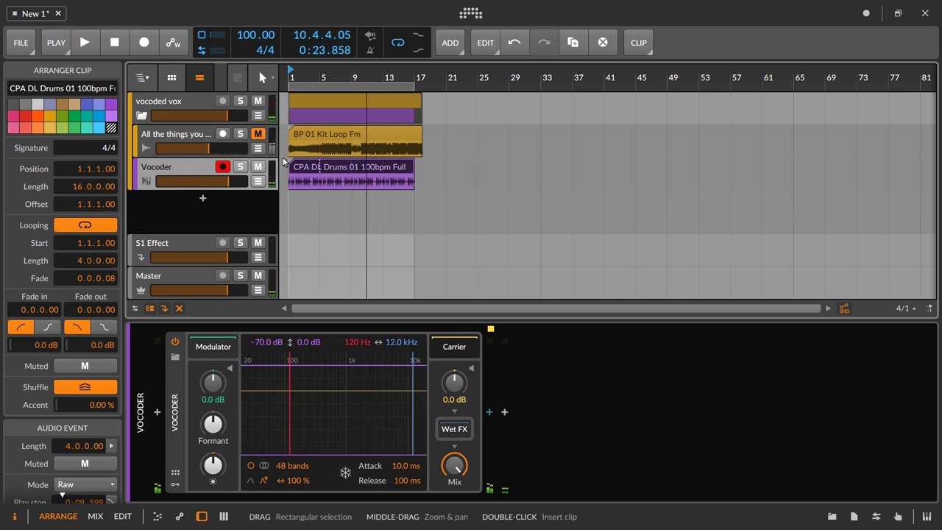
Solo and unmute the kit loop track and mute the Vocoder track
left_click(240, 134)
left_click(258, 134)
left_click(258, 166)
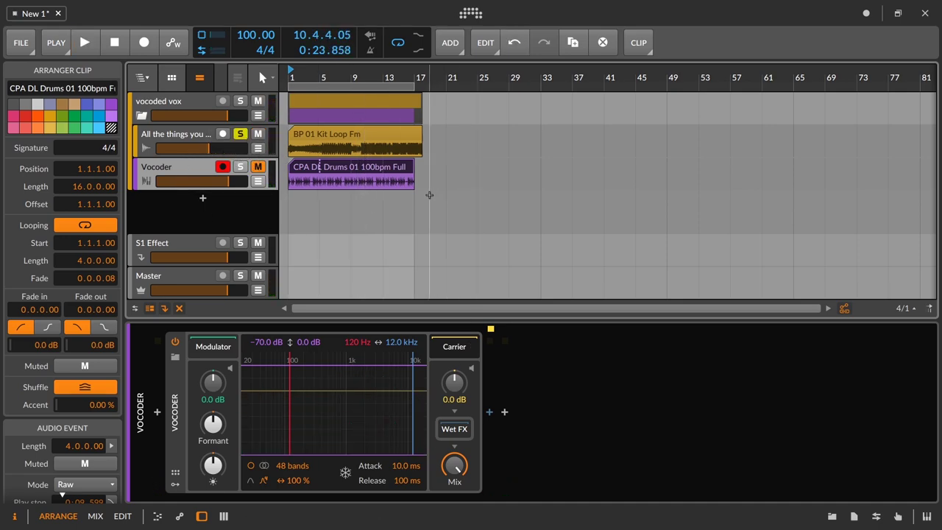
Audition the soloed kit loop from the beginning and from bars 5 and 9
key("space")
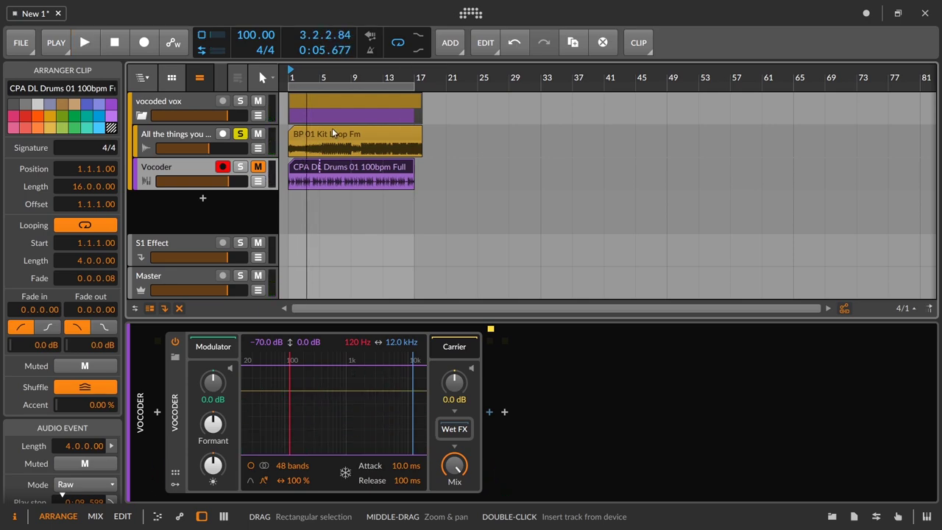
left_click(320, 77)
key("space")
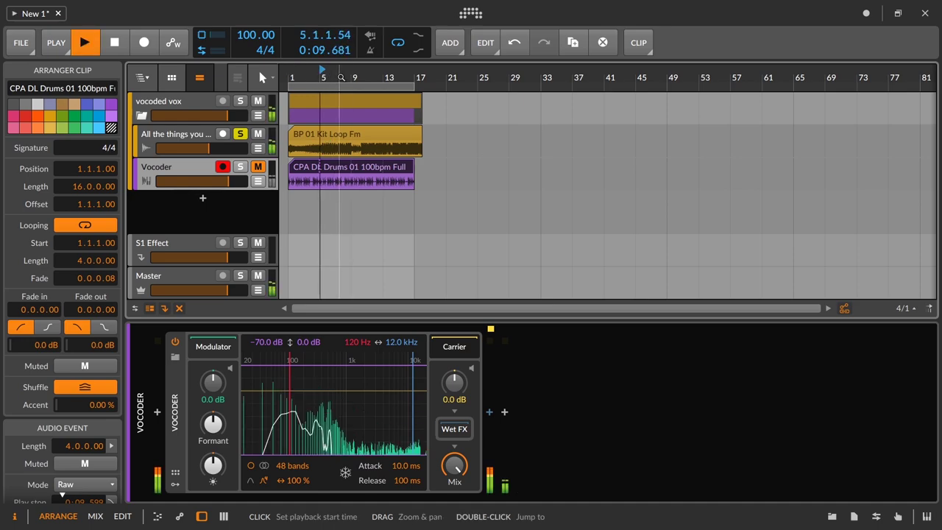
left_click(340, 77)
left_click(358, 77)
key("space")
key("space")
key("space")
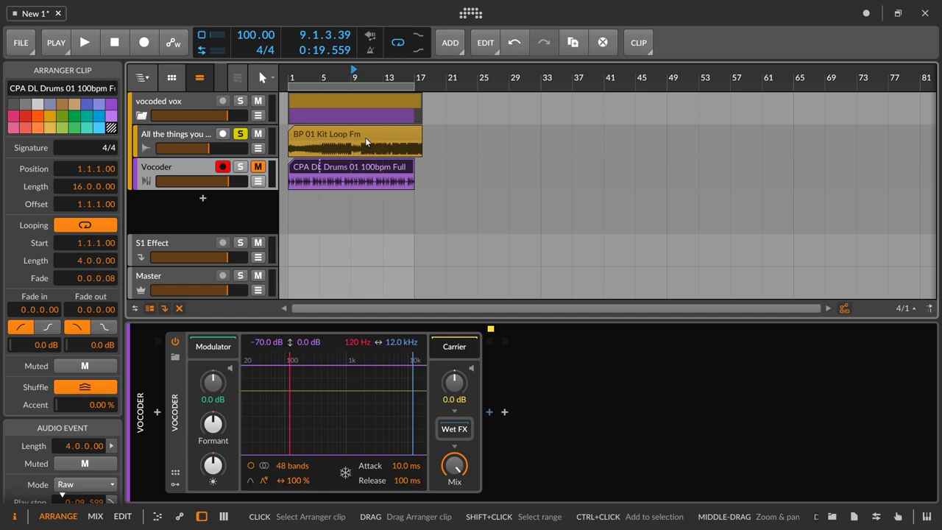
Set the BP 01 Kit Loop Fm clip's stretch mode to Repitch and play it from the beginning
left_click(365, 136)
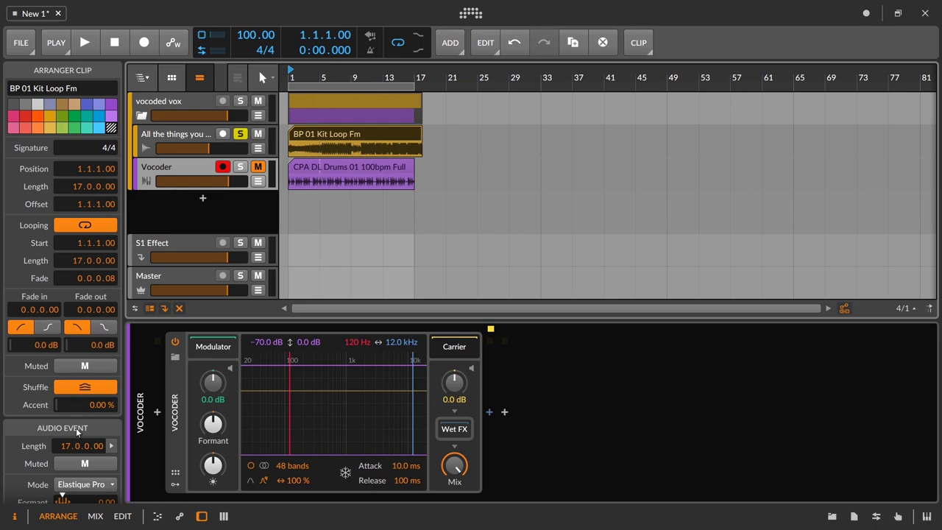
left_click(84, 484)
left_click(80, 461)
key("space")
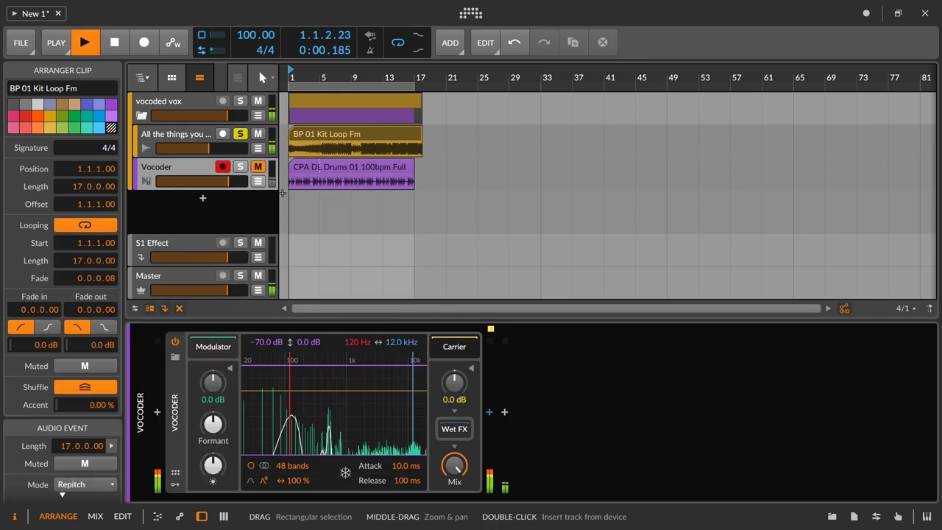
Audition the repitched kit loop from bar 9 and stop playback
left_click(350, 72)
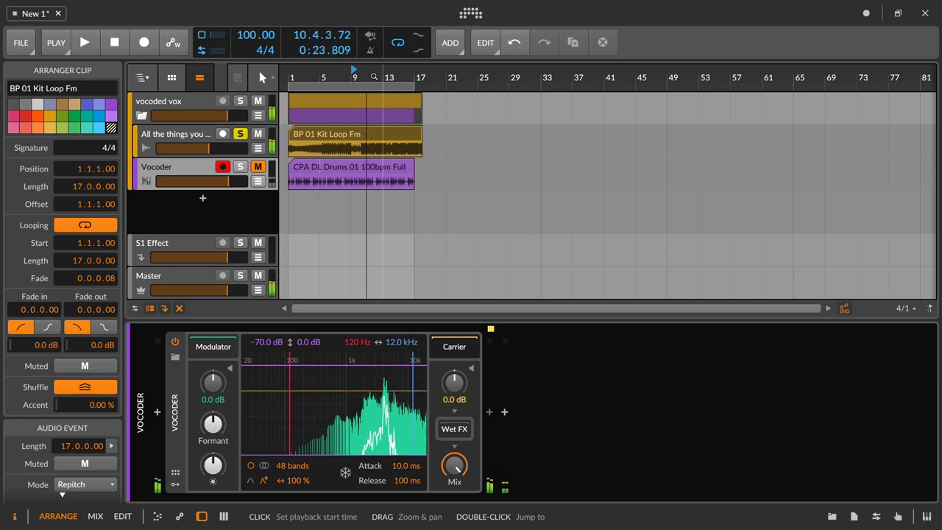
key("space")
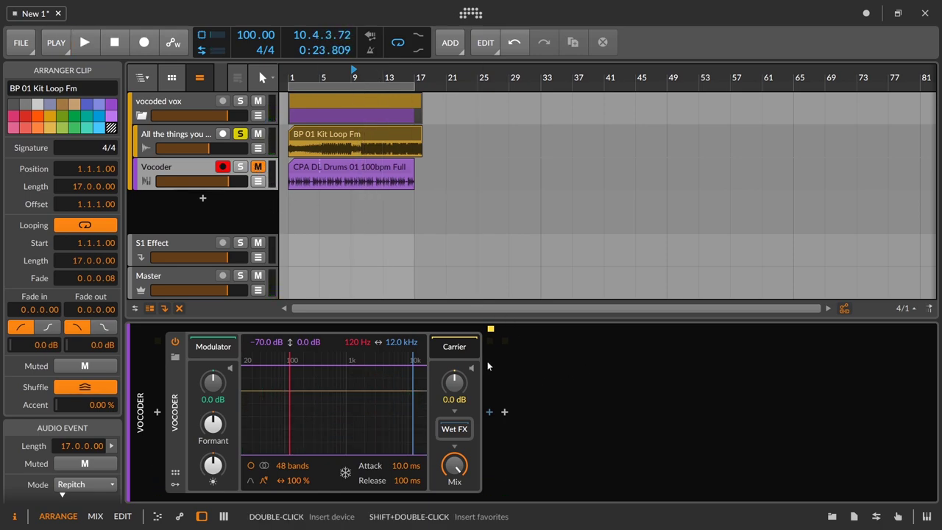
Insert an Audio Receiver in the Vocoder's Carrier chain and set its source to All the things you love (PRE)
double_click(496, 398)
type("a")
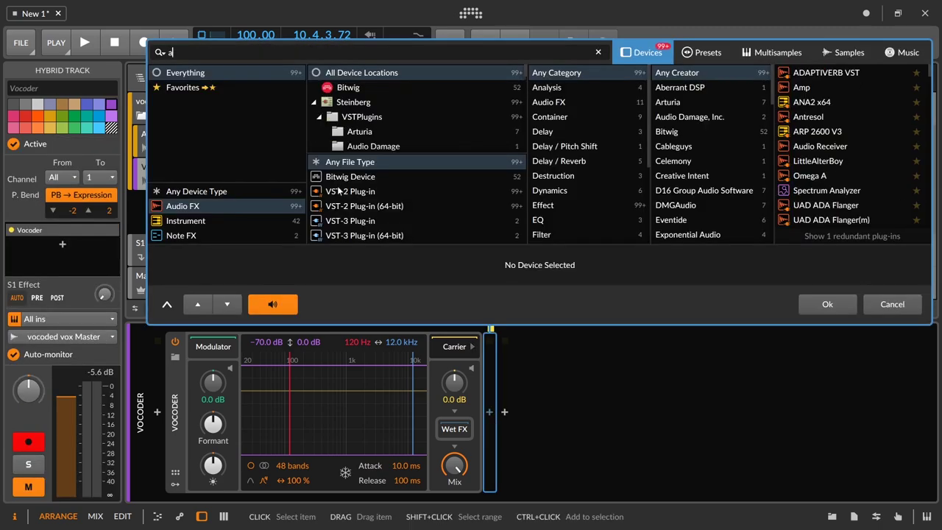
type("udio")
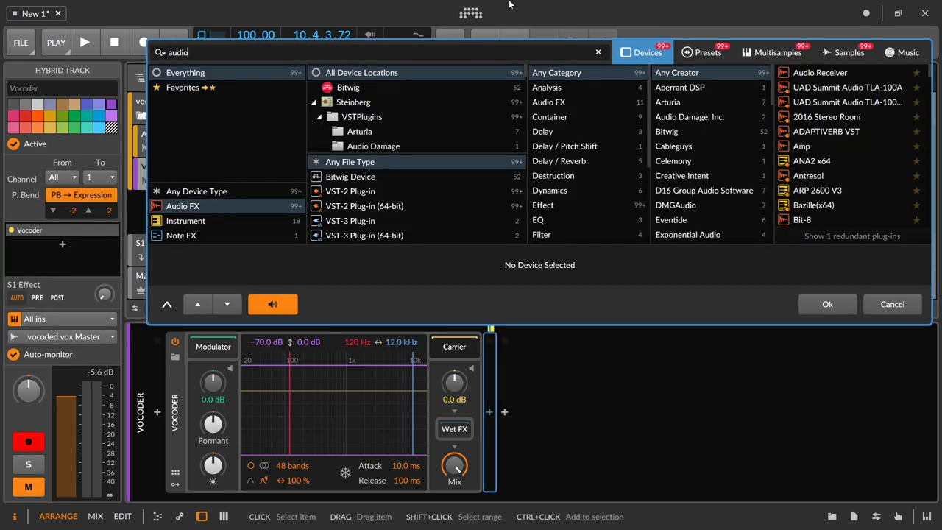
left_click(803, 72)
left_click(822, 300)
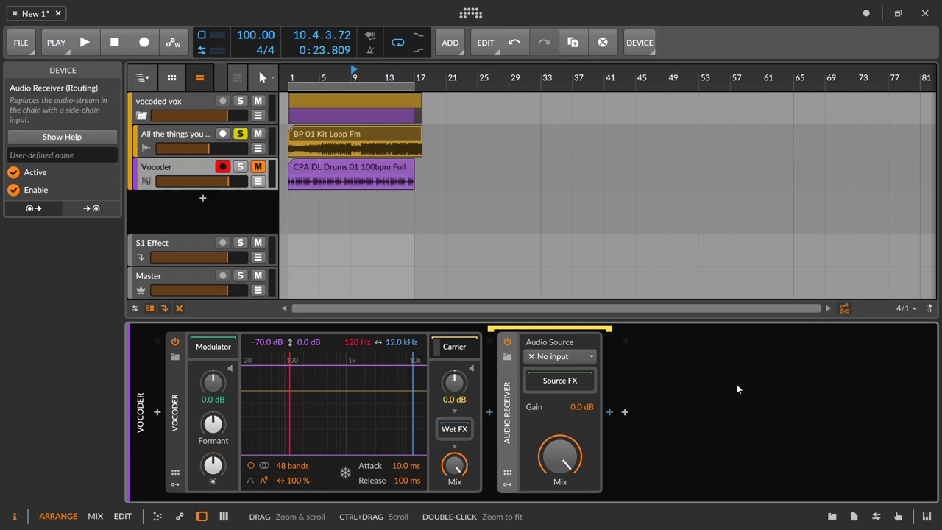
left_click(561, 356)
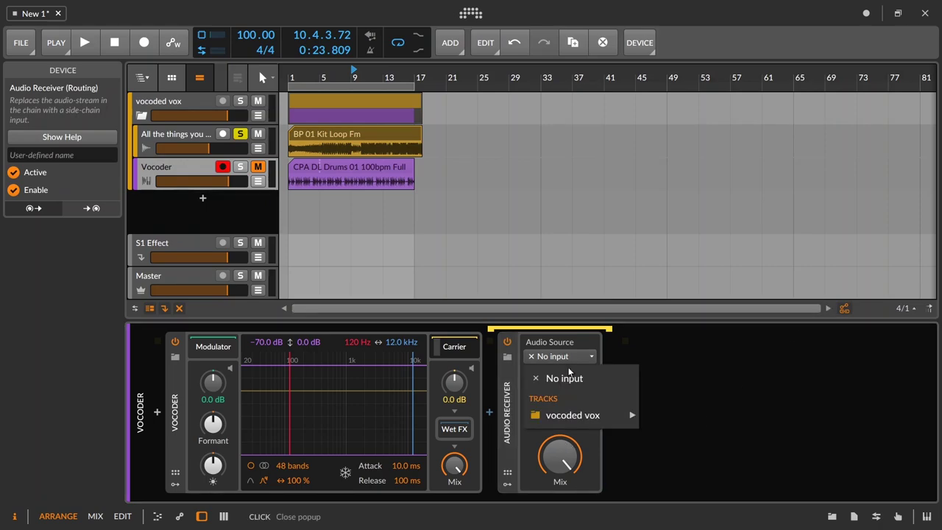
mouse_move(599, 415)
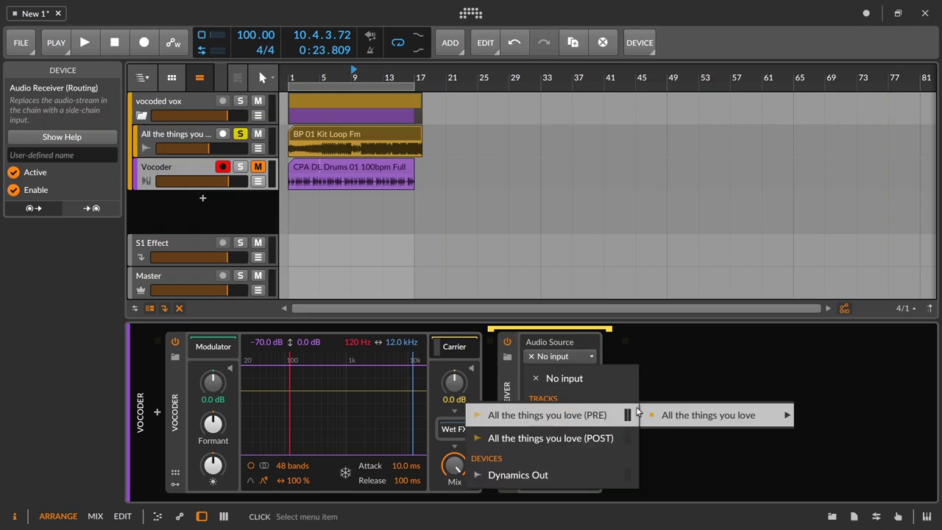
left_click(632, 414)
Unsolo and mute the kit loop track, unmute the Vocoder track, and play from the beginning
left_click(241, 134)
left_click(258, 133)
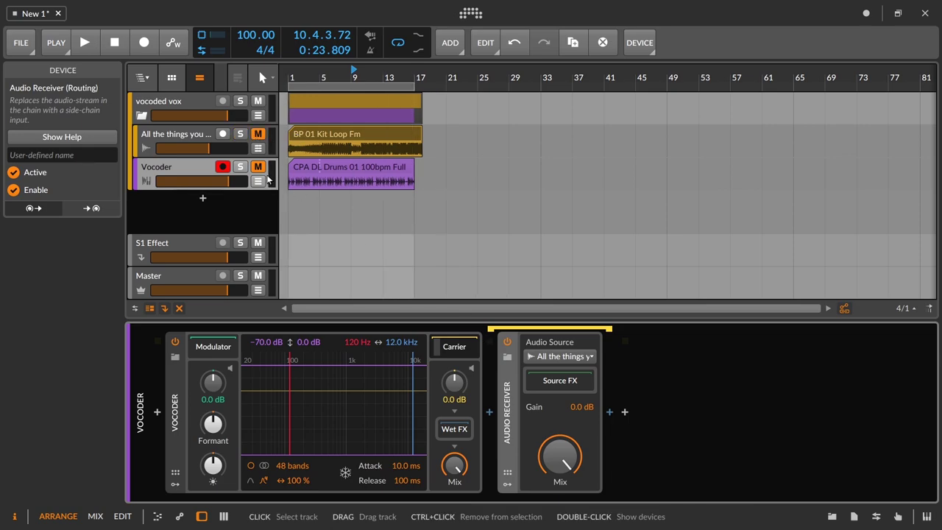
left_click(292, 74)
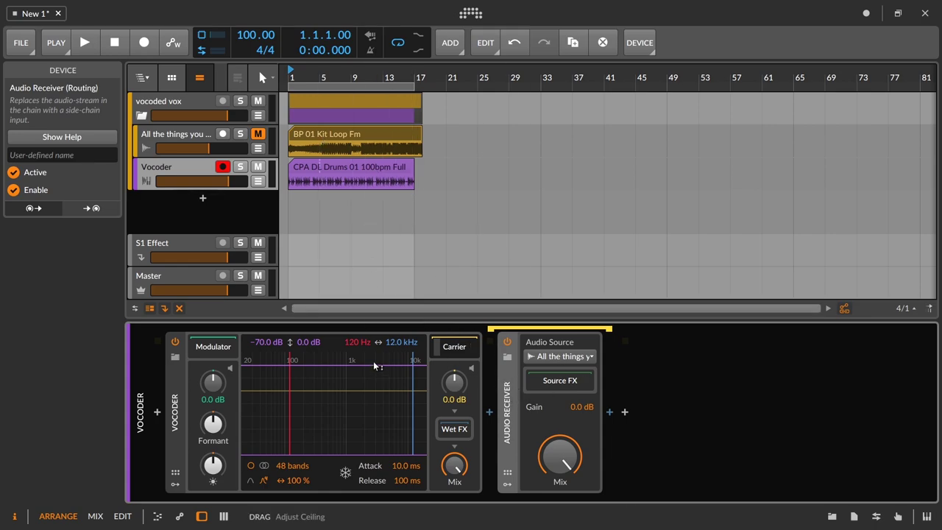
key("space")
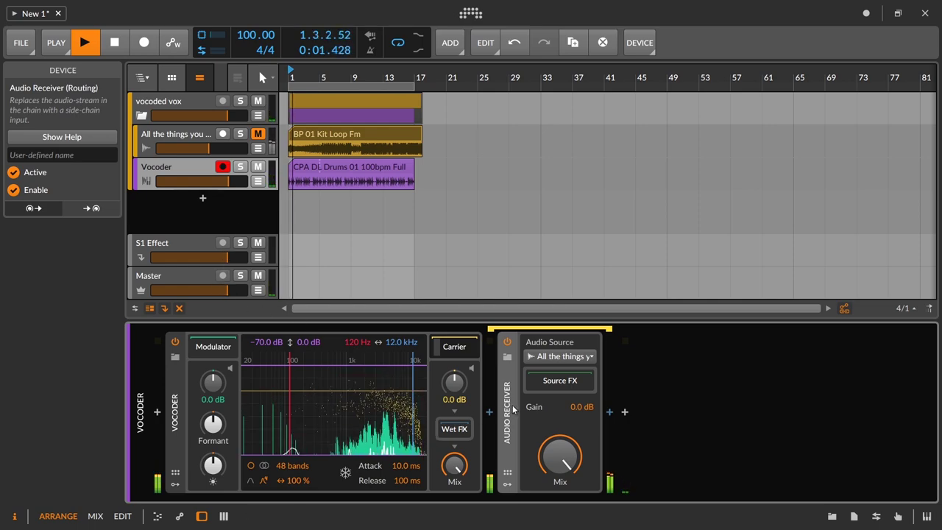
Set the Carrier gain to +9.1 dB and the Vocoder's band range to 81.0 Hz–19.9 kHz, and collapse the Audio Receiver
left_click_drag(454, 381, 453, 356)
left_click_drag(283, 404, 272, 404)
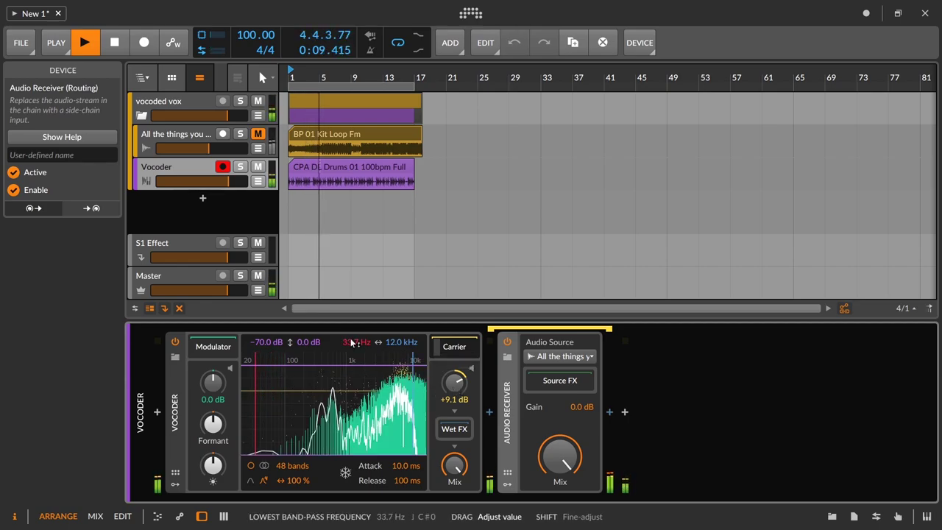
left_click_drag(401, 341, 401, 327)
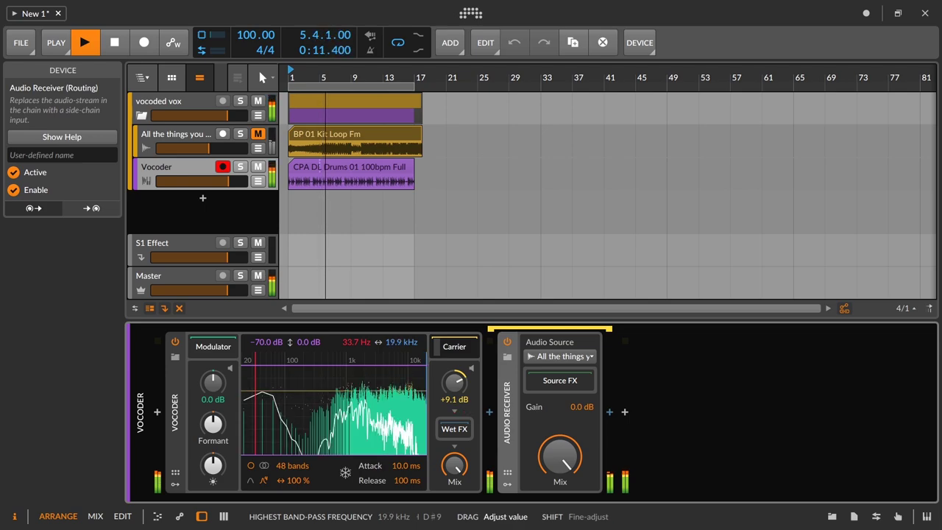
left_click_drag(255, 404, 278, 405)
double_click(507, 434)
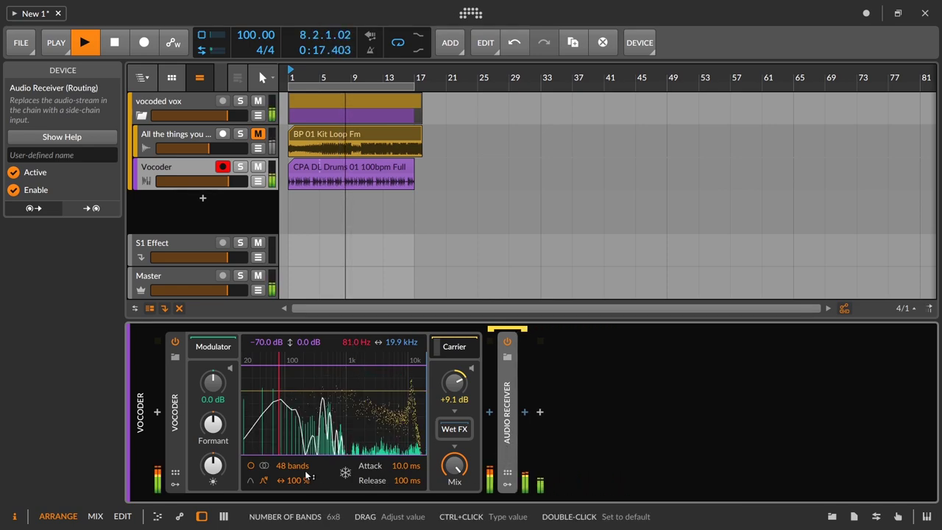
Set the Vocoder to 64 bands, 72.6 % bandwidth, 105 ms attack and 1.29 s release, using the overlapping-circles mode
mouse_move(407, 480)
left_mouse_down()
mouse_move(407, 427)
mouse_move(409, 483)
left_mouse_up()
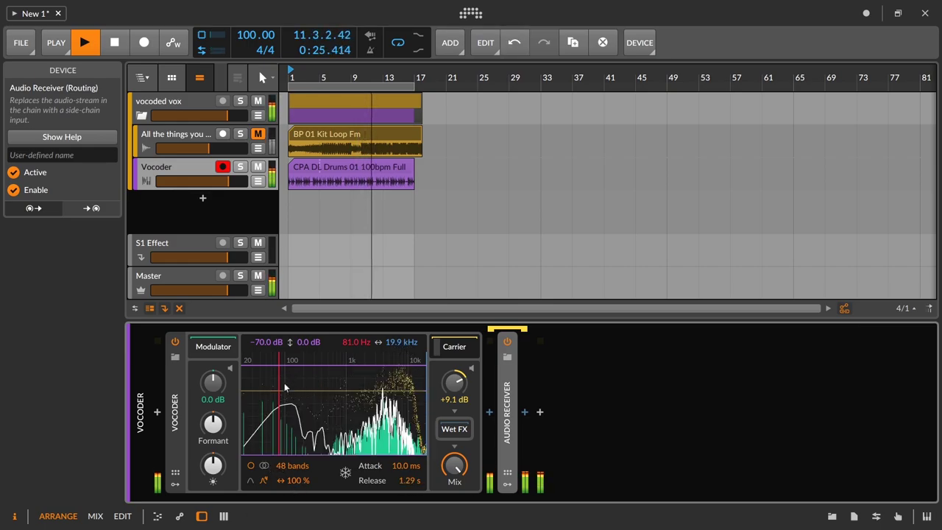
left_click_drag(297, 479, 298, 506)
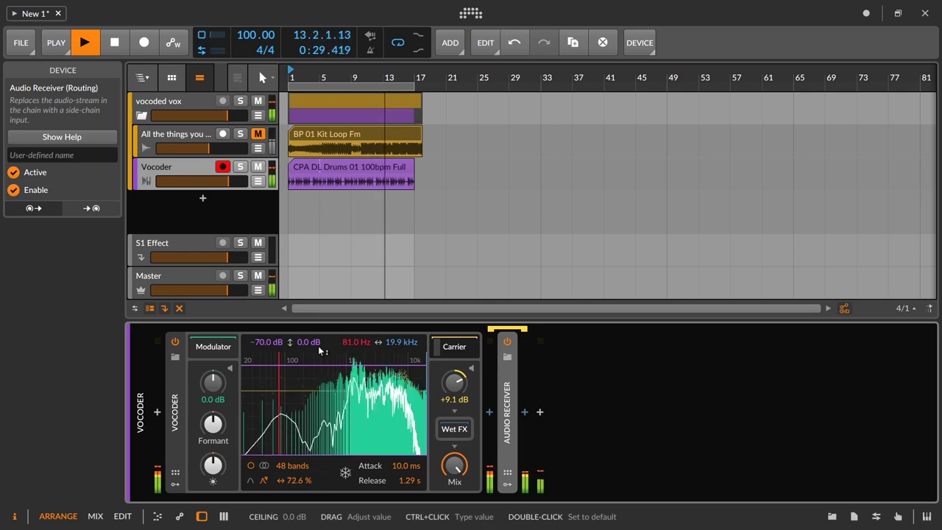
left_click_drag(292, 466, 292, 449)
left_click(264, 464)
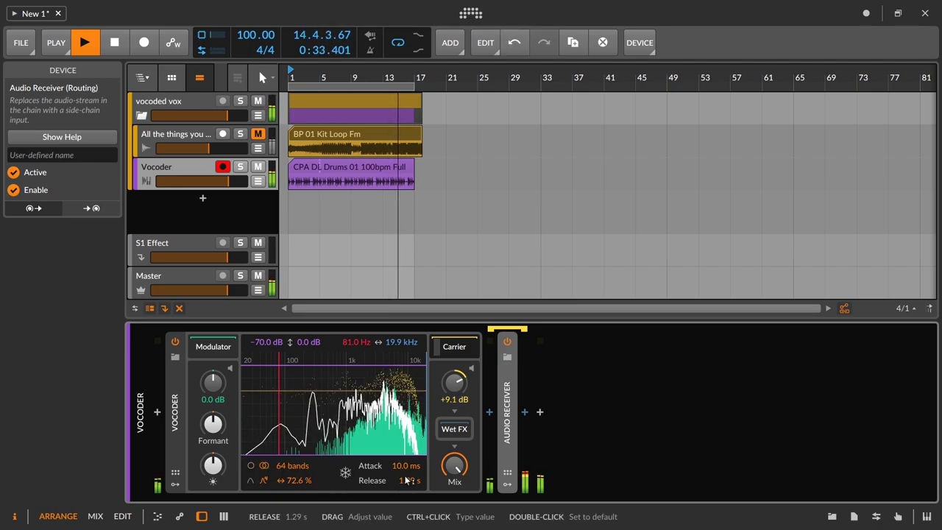
left_click_drag(405, 465, 405, 444)
Try freezing the Vocoder's spectrum while sweeping the Formant and brightness controls up and down
left_click(344, 472)
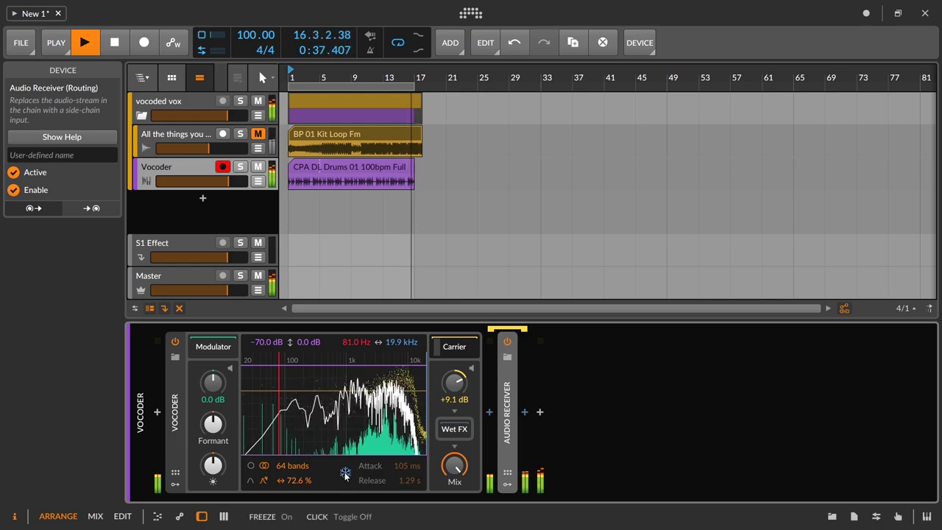
left_click_drag(212, 464, 213, 485)
left_click_drag(213, 423, 213, 396)
mouse_move(213, 464)
left_mouse_down()
mouse_move(212, 439)
mouse_move(212, 480)
left_mouse_up()
left_click_drag(213, 423, 213, 448)
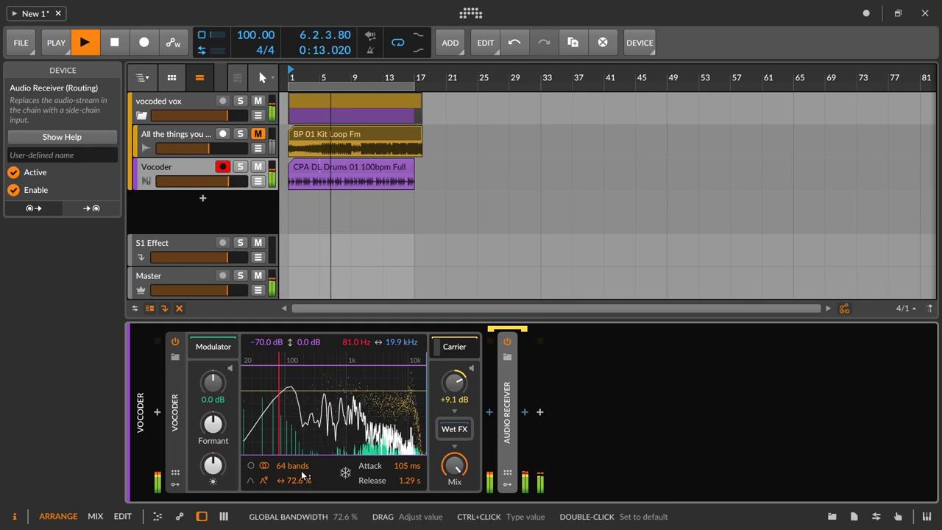
Widen the Vocoder's global bandwidth to 248 %
left_click_drag(298, 479, 298, 503)
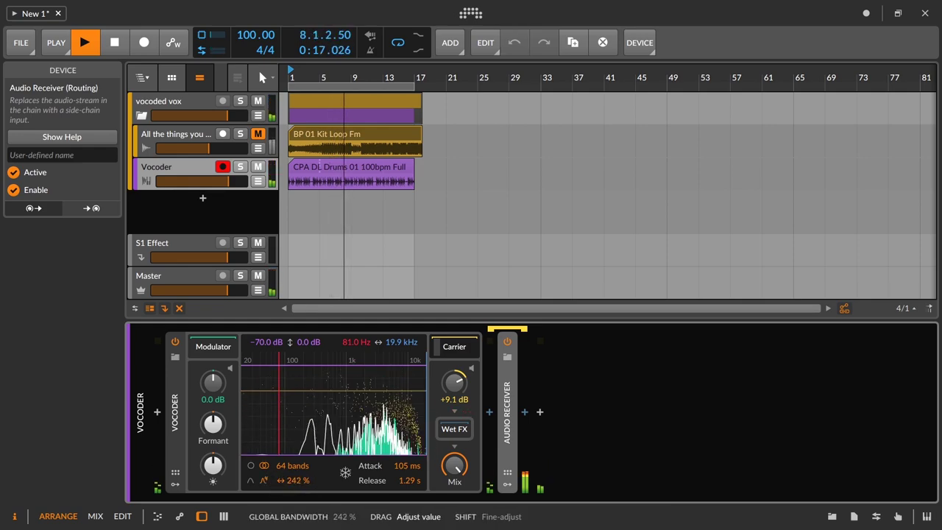
left_click_drag(298, 479, 298, 489)
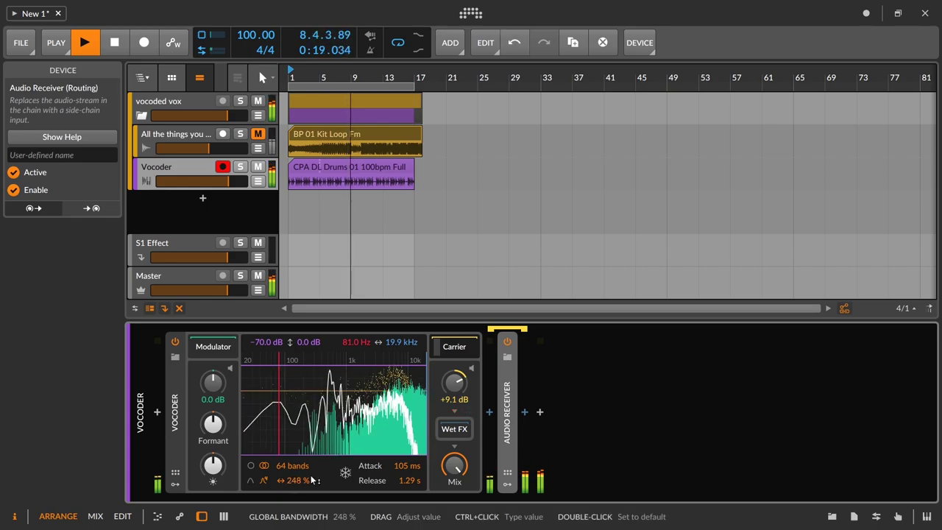
Open the Vocoder's Wet FX chain and insert a Peak Limiter in it
left_click(453, 428)
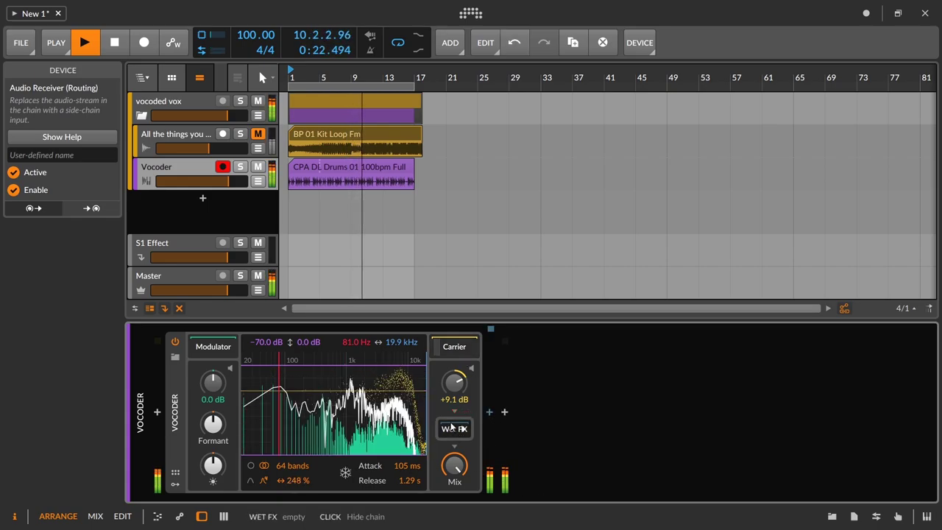
left_click(488, 413)
type("limiter")
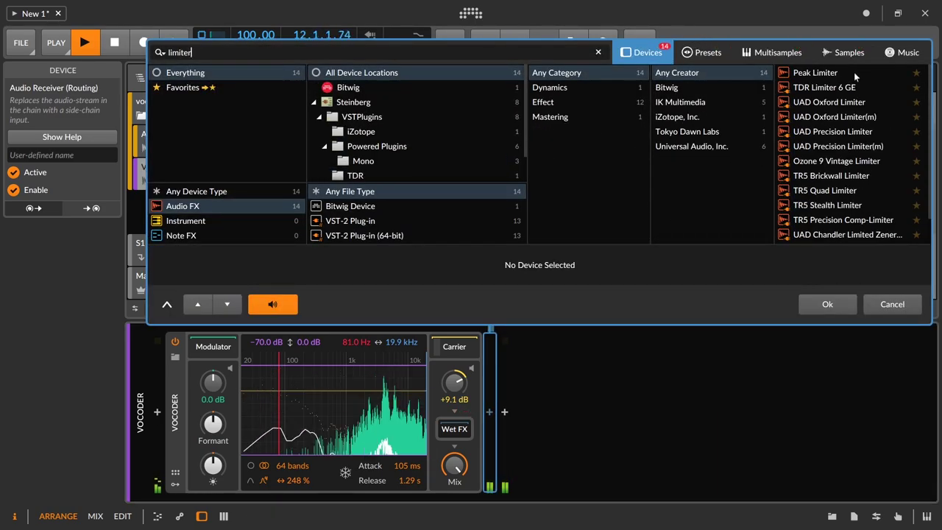
left_click(854, 72)
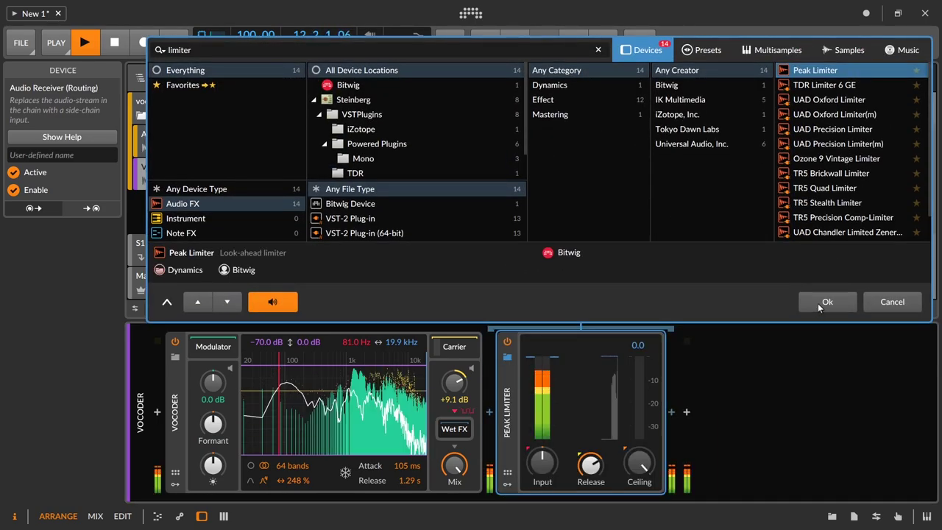
left_click(824, 303)
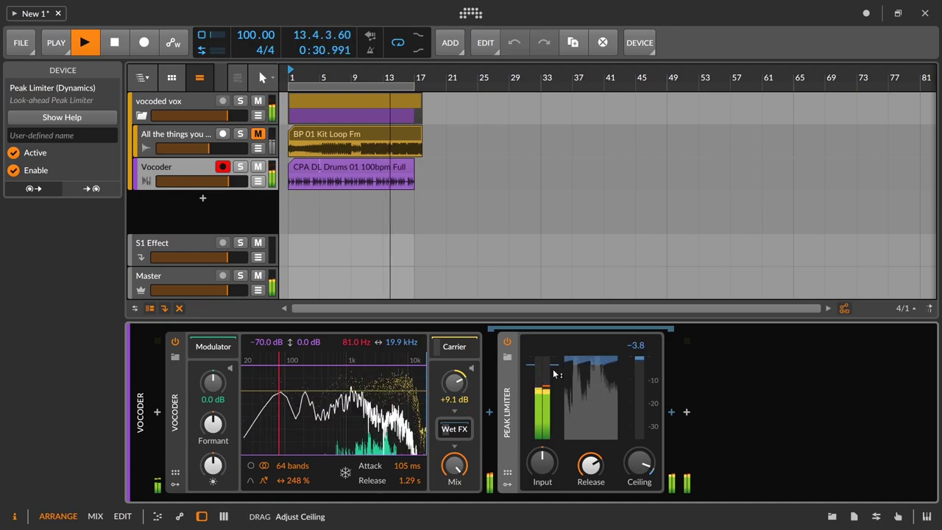
Lower the Peak Limiter's ceiling and set the Vocoder's Carrier gain to +6.1 dB
double_click(461, 386)
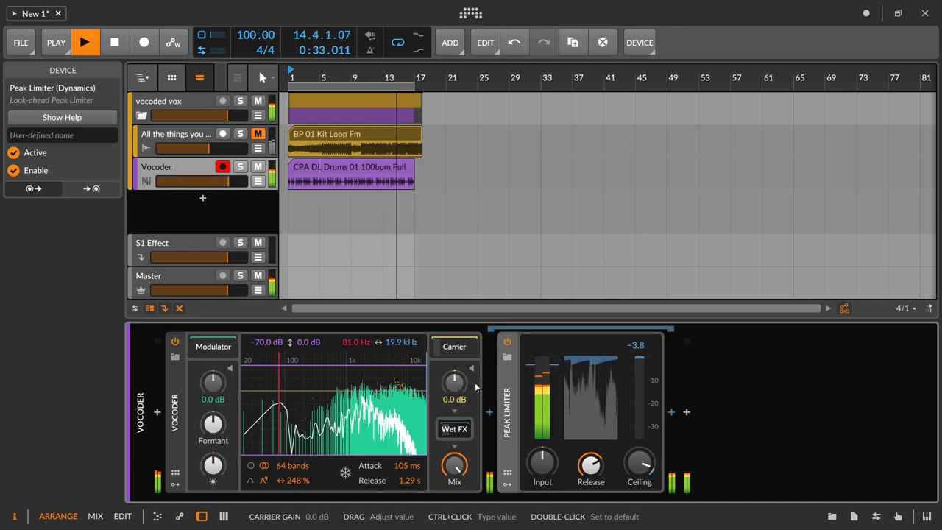
left_click_drag(555, 366, 555, 395)
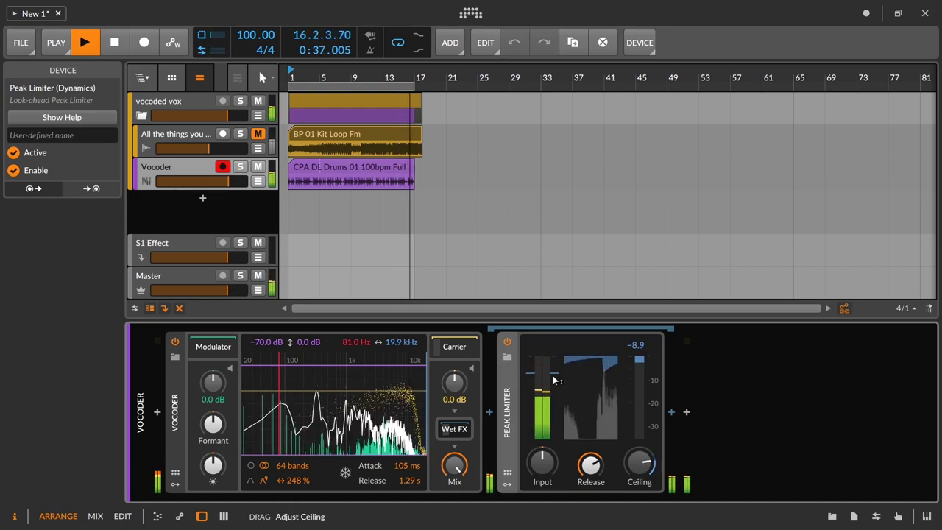
left_click_drag(454, 382, 454, 377)
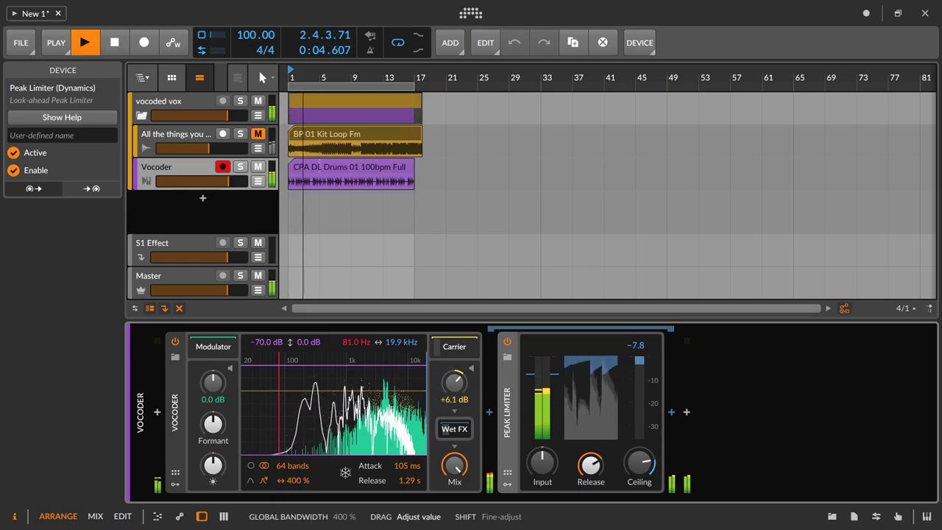
Set the Vocoder's bandwidth to 284 %, attack to 43.7 ms and release to 3.09 s, and toggle Freeze
left_click_drag(292, 480, 293, 483)
mouse_move(403, 479)
left_mouse_down()
mouse_move(403, 453)
mouse_move(402, 475)
left_mouse_up()
left_click(343, 476)
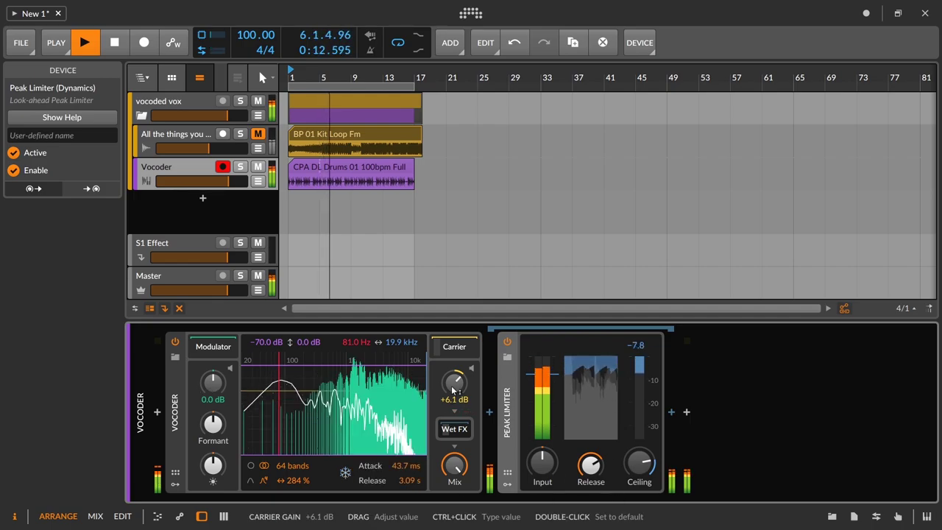
Raise the Formant, set the Carrier gain to +4.0 dB, and narrow the Vocoder's band range to 349 Hz–7.37 kHz
left_click_drag(212, 423, 212, 413)
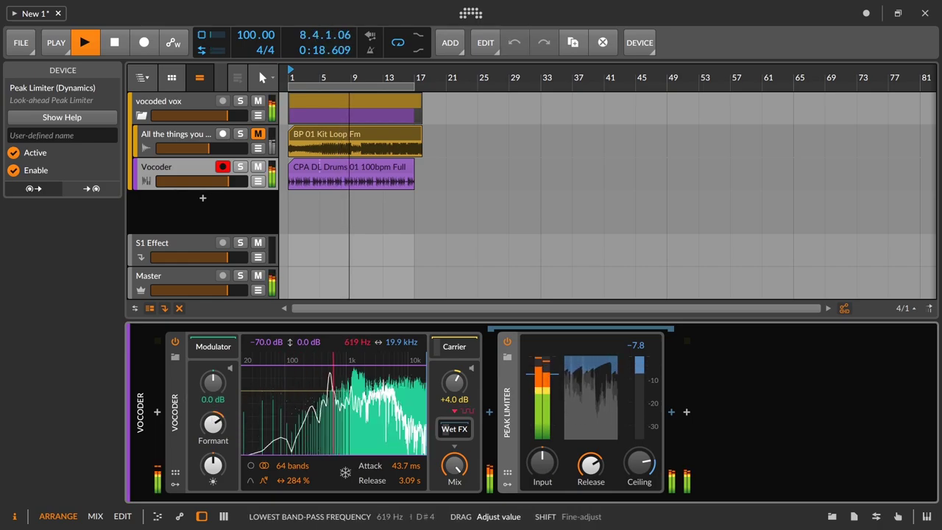
left_click_drag(354, 341, 401, 344)
left_click_drag(355, 342, 353, 320)
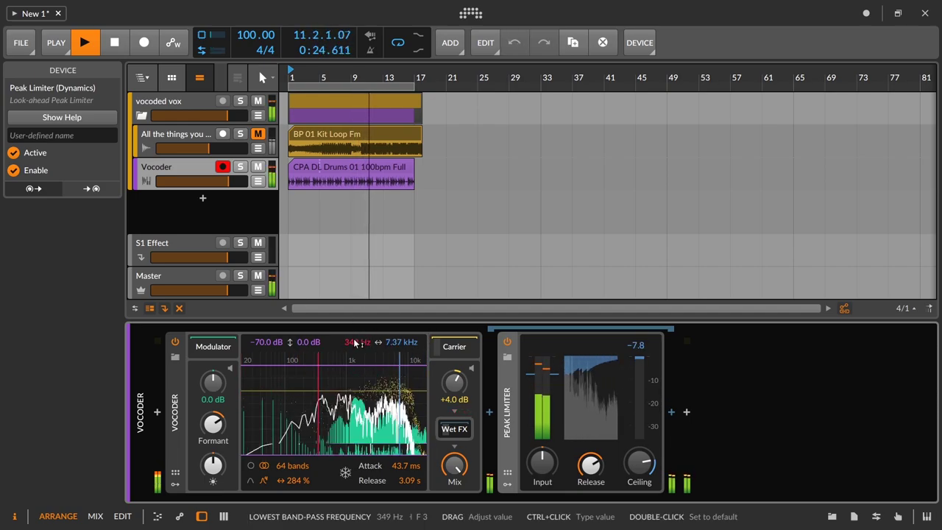
Set the Vocoder's floor to -55.3 dB, ceiling to -16.3 dB, and band range to 61.7 Hz–6.57 kHz
left_click_drag(266, 341, 308, 363)
left_click_drag(266, 342, 266, 346)
left_click_drag(397, 341, 397, 282)
left_click_drag(357, 342, 358, 354)
Set the Vocoder to 80 bands, 233 % bandwidth, 1.00 ms attack and 10.0 s release, with a Carrier gain of +5.9 dB
left_click_drag(288, 466, 326, 409)
left_click_drag(281, 483, 281, 506)
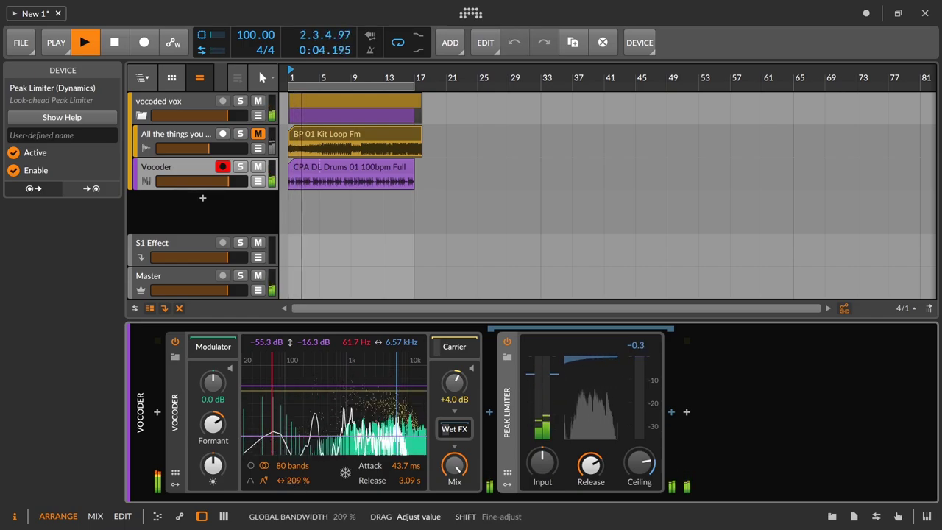
left_click_drag(292, 466, 293, 487)
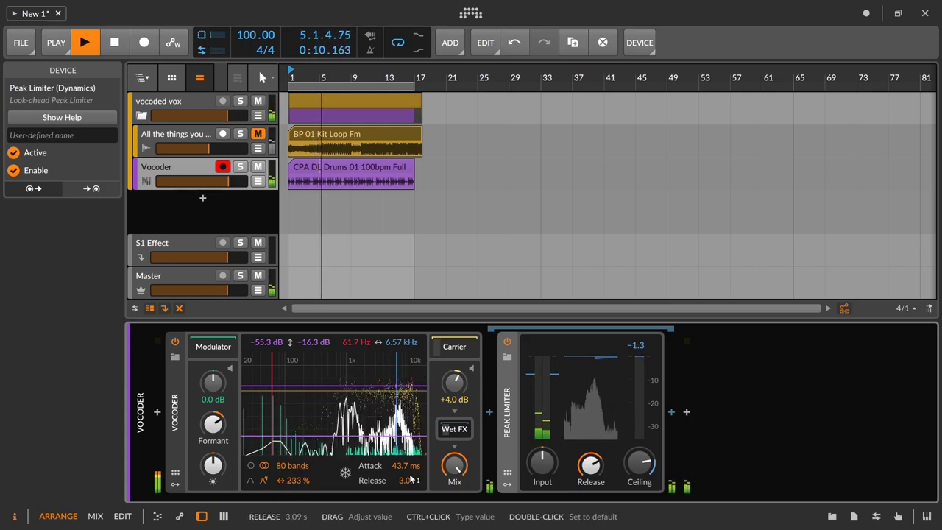
mouse_move(404, 466)
left_mouse_down()
mouse_move(405, 507)
mouse_move(406, 460)
left_mouse_up()
left_click_drag(457, 383, 457, 373)
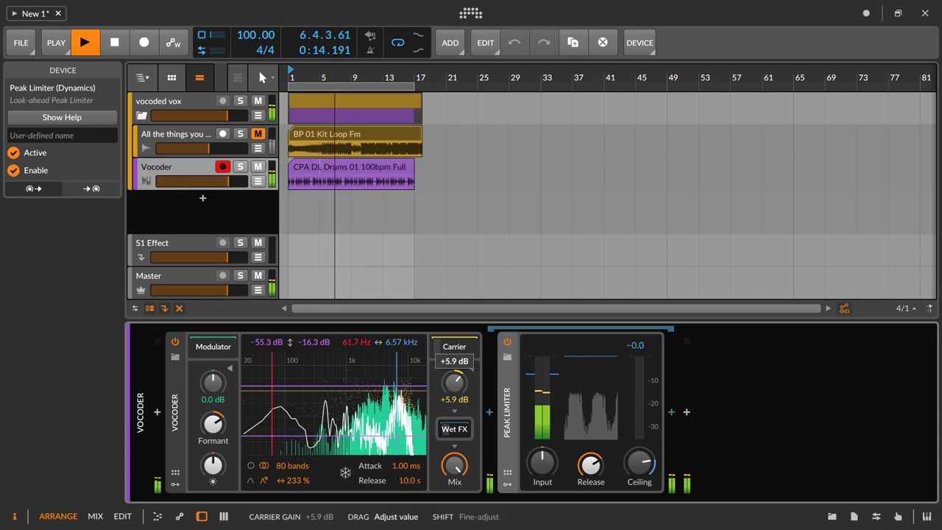
Lower the Formant and set the highest band to 6.27 kHz, 56 bands, 309 % bandwidth and Carrier gain to +8.7 dB
left_click_drag(400, 342, 406, 361)
left_click_drag(213, 424, 212, 438)
left_click_drag(297, 480, 298, 460)
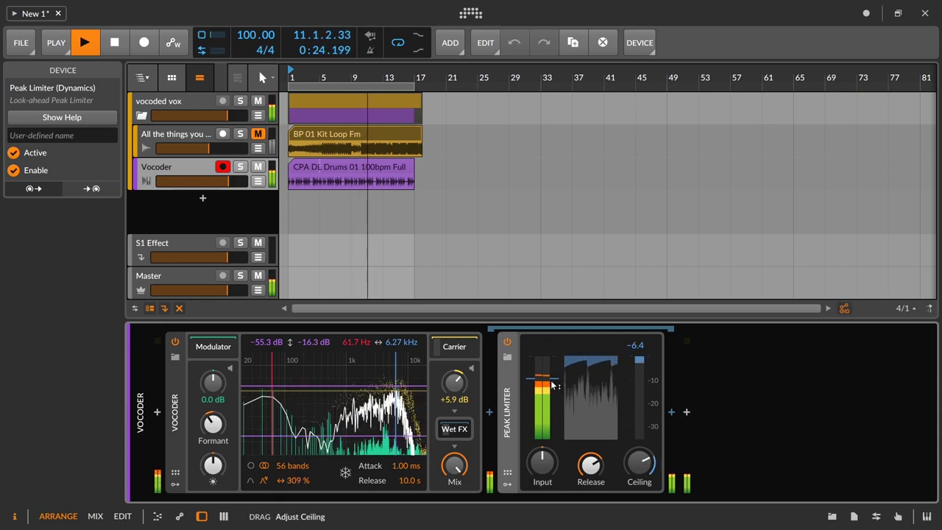
left_click_drag(454, 381, 454, 370)
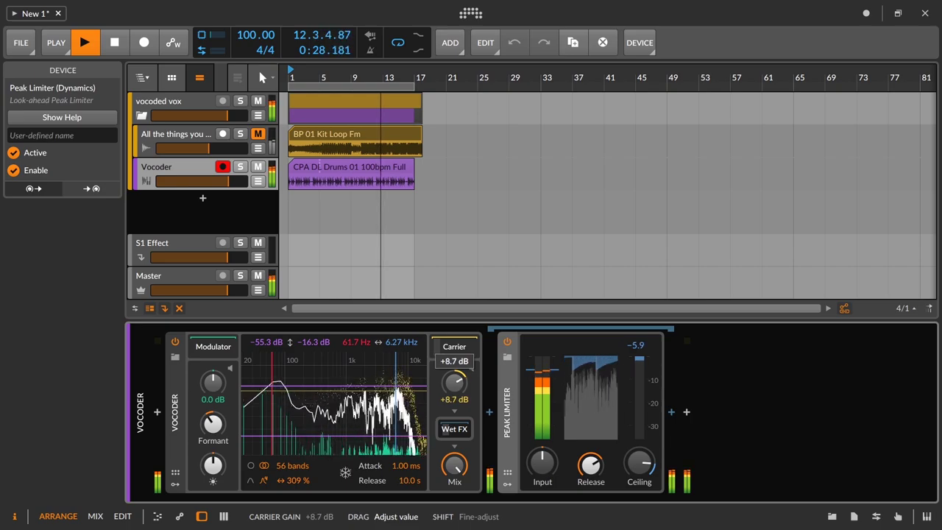
Set the Vocoder's release to 1.10 s, its band count to 64, and its band range to 183 Hz–10.7 kHz
mouse_move(409, 480)
left_mouse_down()
mouse_move(409, 500)
mouse_move(409, 480)
left_mouse_up()
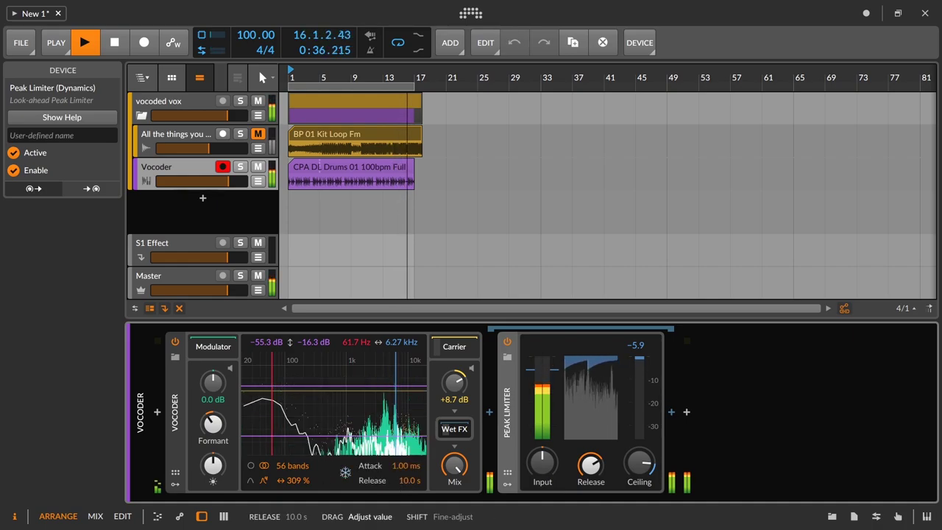
left_click_drag(406, 479, 436, 412)
mouse_move(400, 353)
left_mouse_down()
mouse_move(382, 354)
mouse_move(425, 353)
mouse_move(313, 353)
mouse_move(390, 353)
left_mouse_up()
left_click_drag(272, 353, 425, 351)
mouse_move(349, 349)
left_mouse_down()
mouse_move(273, 349)
mouse_move(301, 349)
left_mouse_up()
left_click_drag(425, 353, 410, 353)
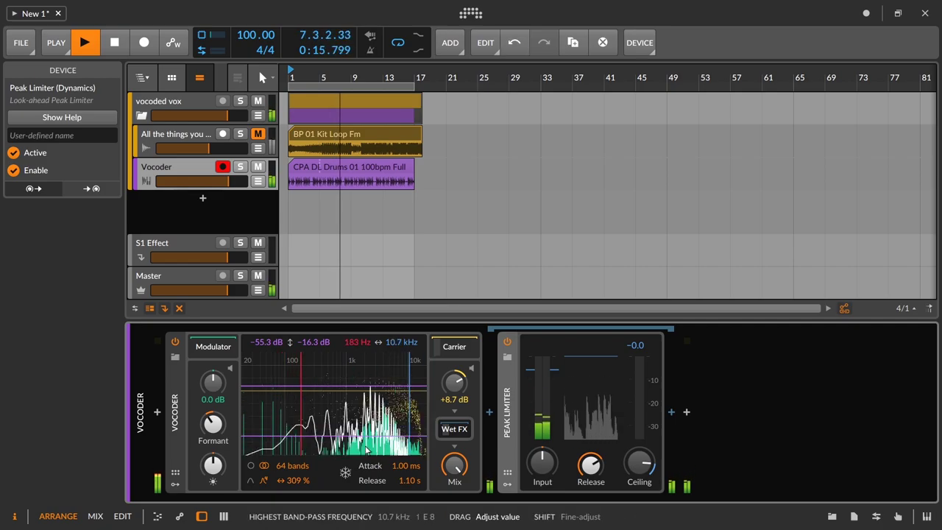
Raise the Formant and set the Vocoder's floor to -51.1 dB, ceiling to -4.7 dB, and lowest and highest bands to 100 Hz and 8.87 kHz
double_click(223, 435)
mouse_move(216, 466)
left_mouse_down()
mouse_move(217, 486)
mouse_move(217, 467)
left_mouse_up()
left_click_drag(215, 414, 215, 398)
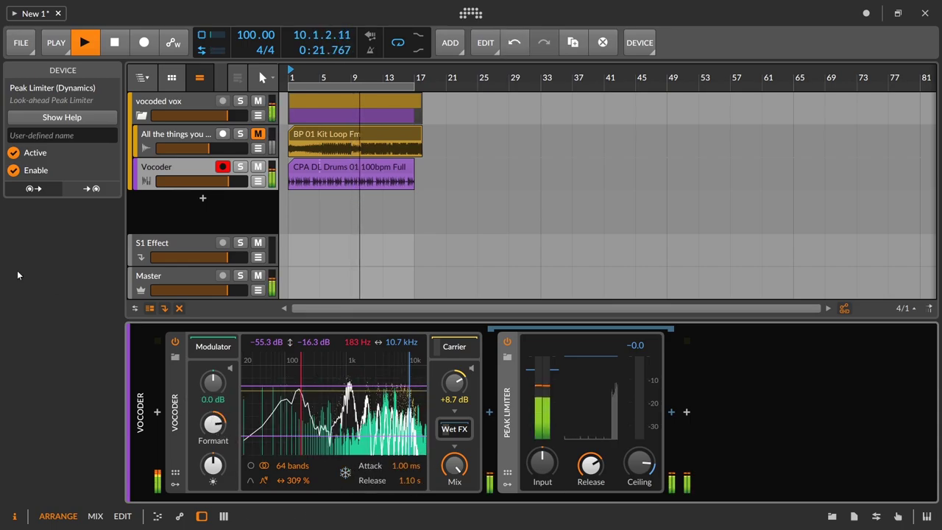
mouse_move(410, 353)
left_mouse_down()
mouse_move(424, 353)
mouse_move(401, 362)
mouse_move(358, 348)
mouse_move(359, 375)
left_mouse_up()
left_click_drag(317, 343, 316, 339)
left_click_drag(335, 390, 274, 342)
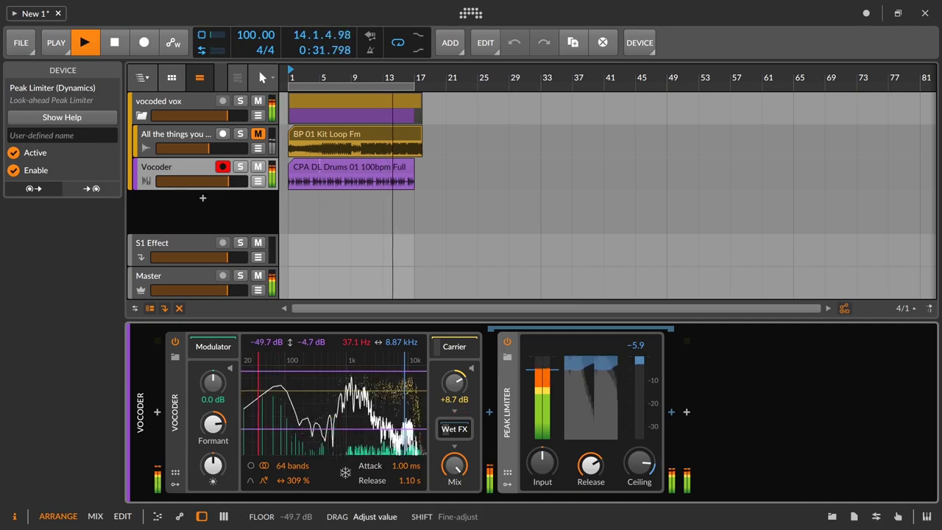
left_click_drag(258, 412, 286, 412)
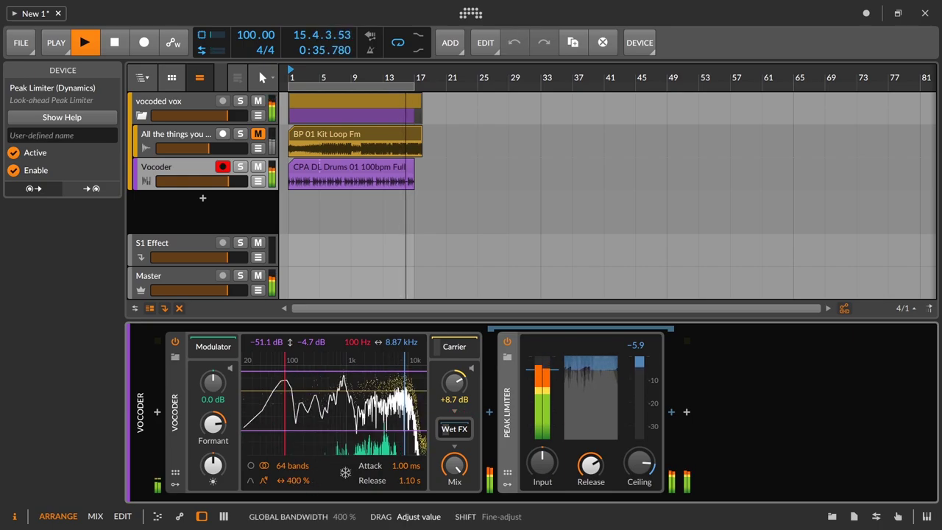
Readjust the Formant and set 72 bands, 233 % bandwidth, 2.57 ms attack, 6.61 s release, 0.0 dB Carrier gain, and a 19.9 kHz highest band
left_click_drag(286, 480, 293, 473)
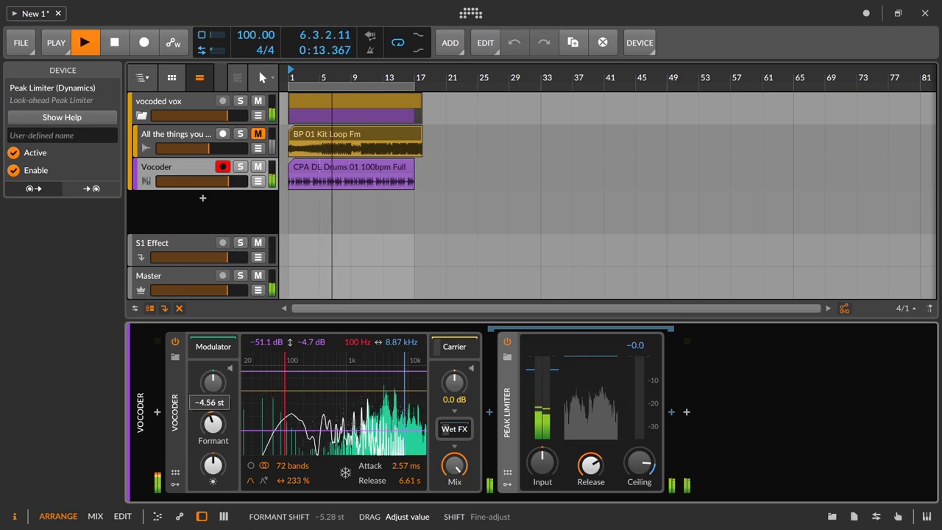
mouse_move(213, 423)
left_mouse_down()
mouse_move(213, 414)
mouse_move(212, 431)
left_mouse_up()
mouse_move(403, 341)
left_mouse_down()
mouse_move(404, 328)
mouse_move(403, 338)
left_mouse_up()
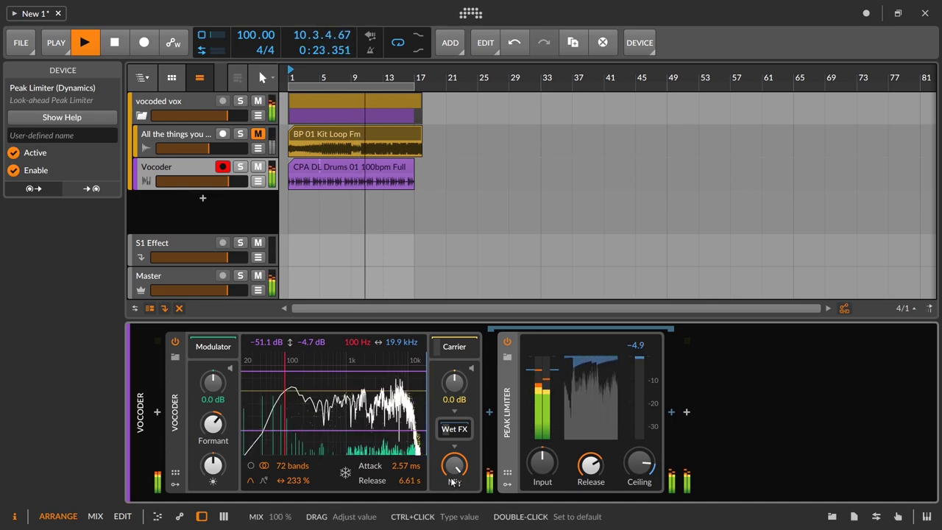
Stop playback, bypass the Vocoder device, and solo the Vocoder track to audition its unprocessed drum loop
key("space")
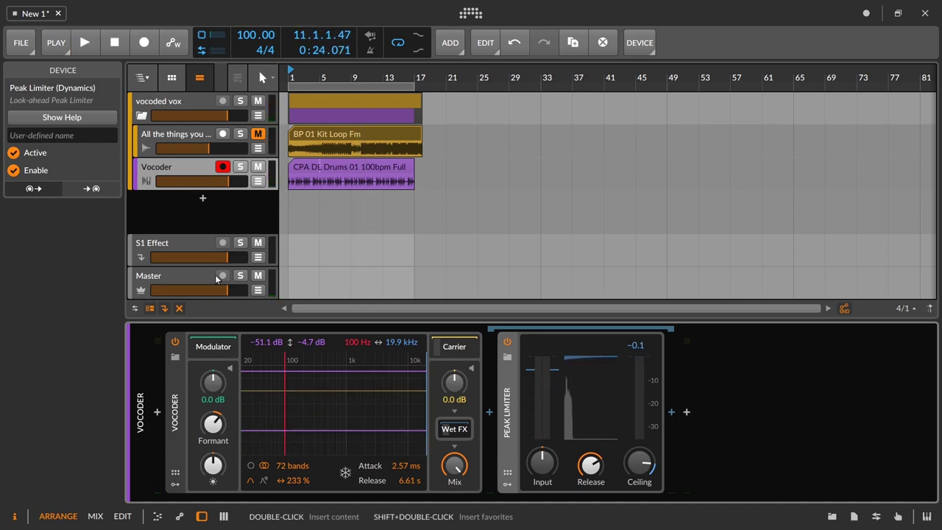
left_click(240, 167)
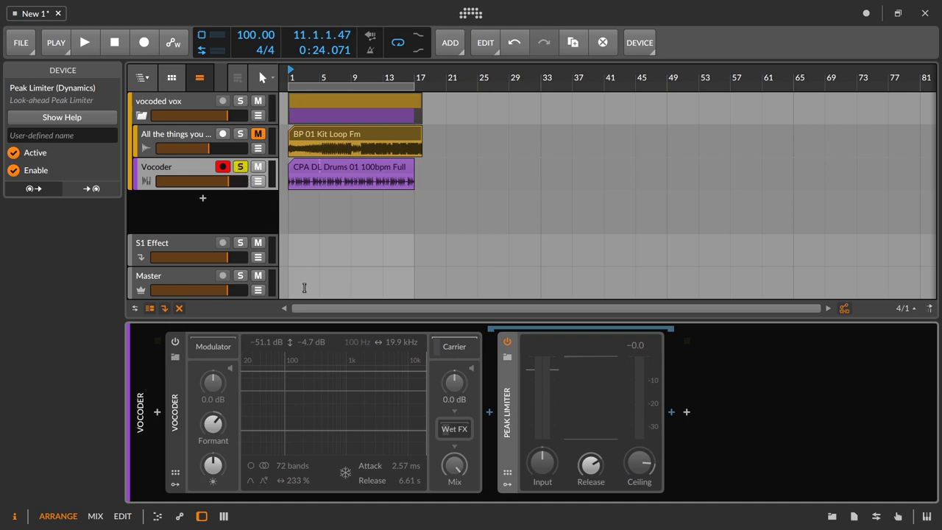
key("space")
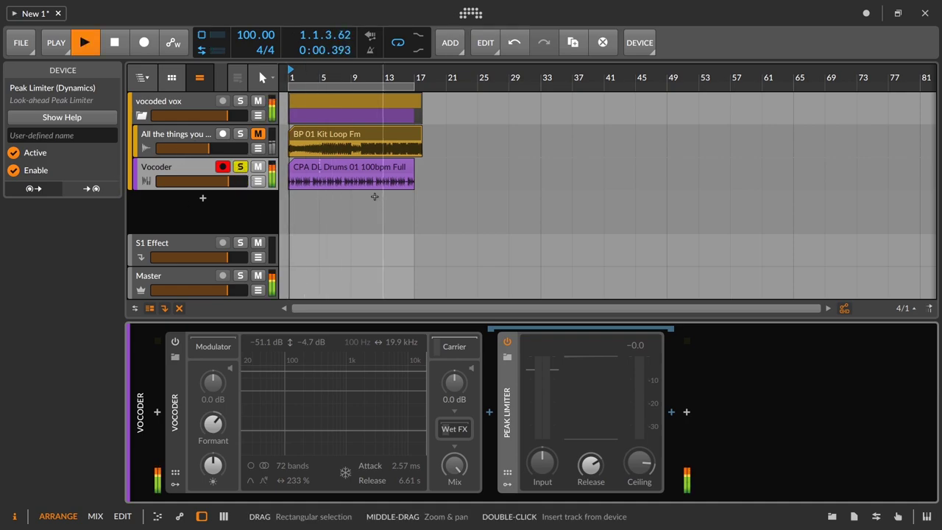
key("space")
Unsolo the Vocoder track, then solo and unmute the track holding the BP 01 Kit Loop Fm clip to audition it alone
left_click(239, 167)
left_click(240, 134)
left_click(257, 133)
key("space")
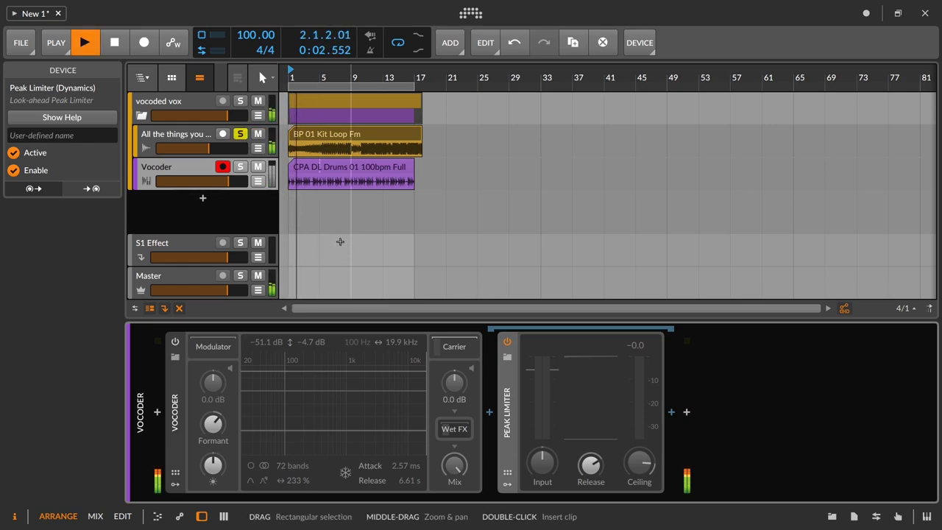
key("space")
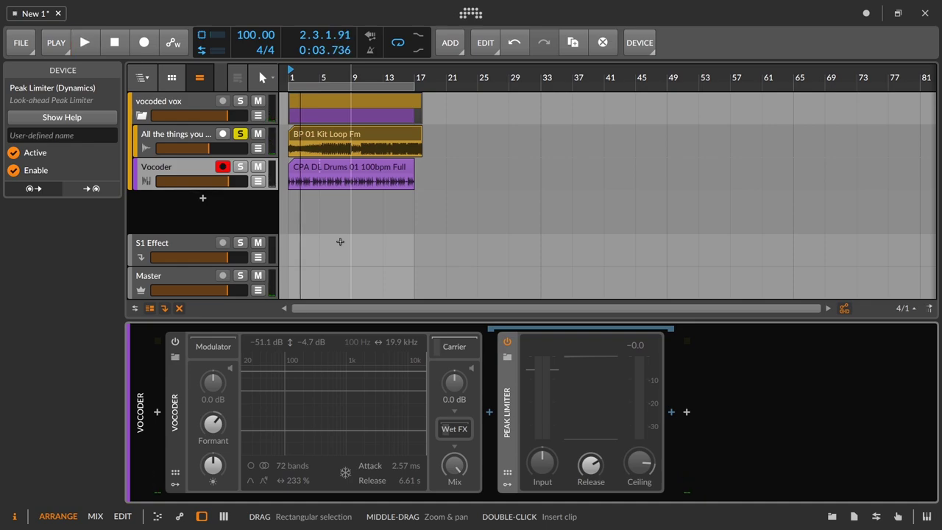